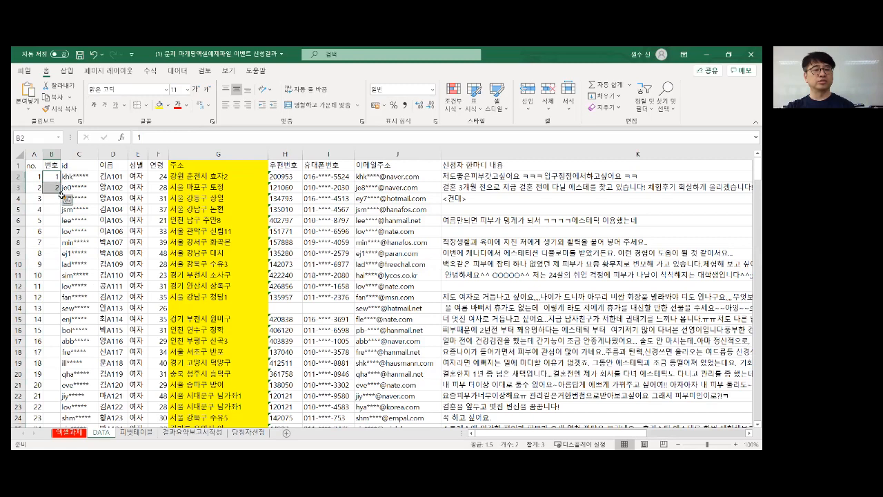
Fill the number series in the 번호 column down from 1 and 2, and check it through the last data row
double_click(59, 182)
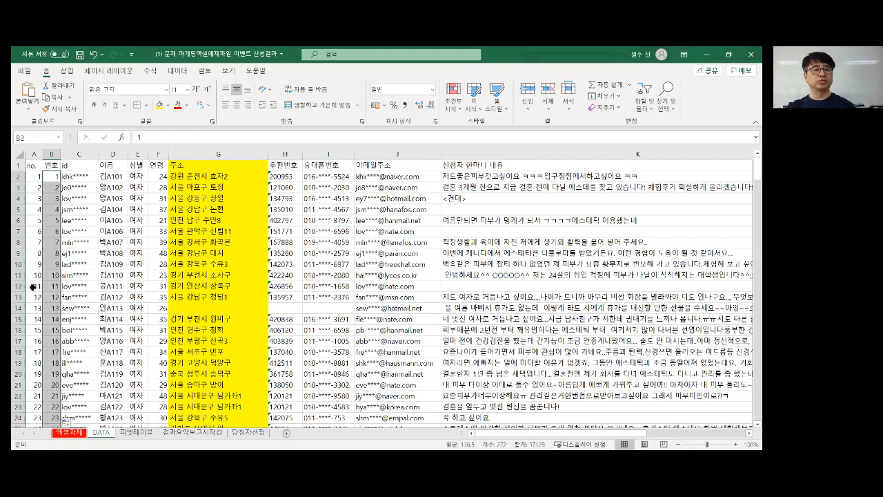
scroll(57, 241, "down", 8)
scroll(56, 252, "down", 20)
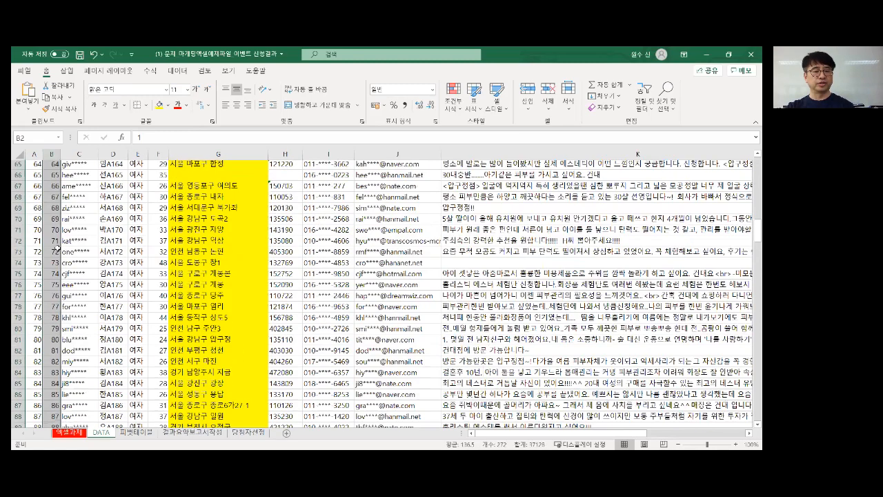
scroll(49, 280, "down", 20)
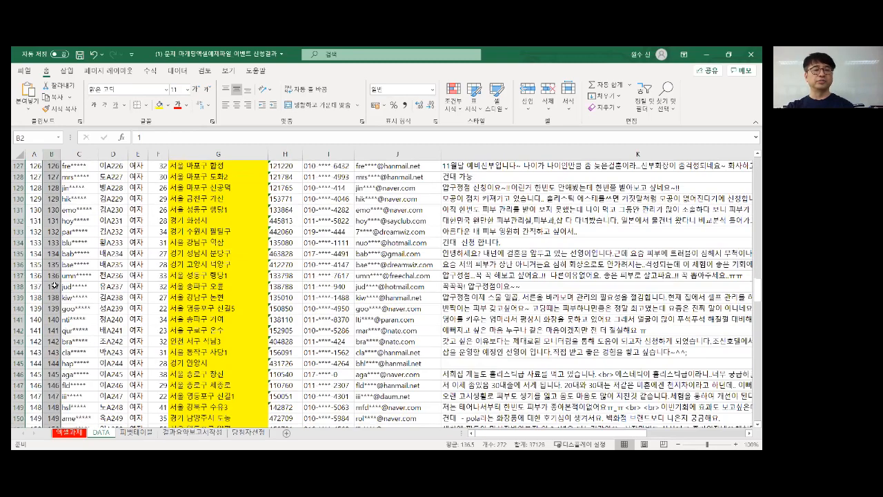
scroll(54, 274, "down", 20)
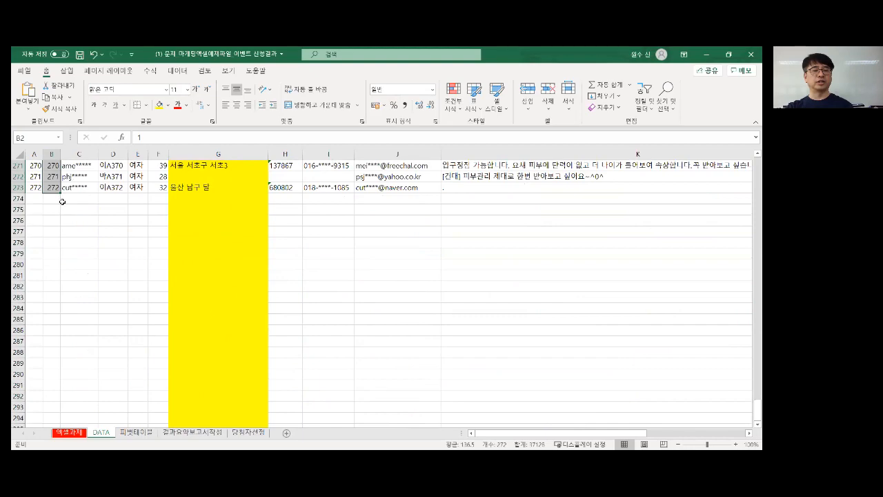
scroll(62, 201, "up", 20)
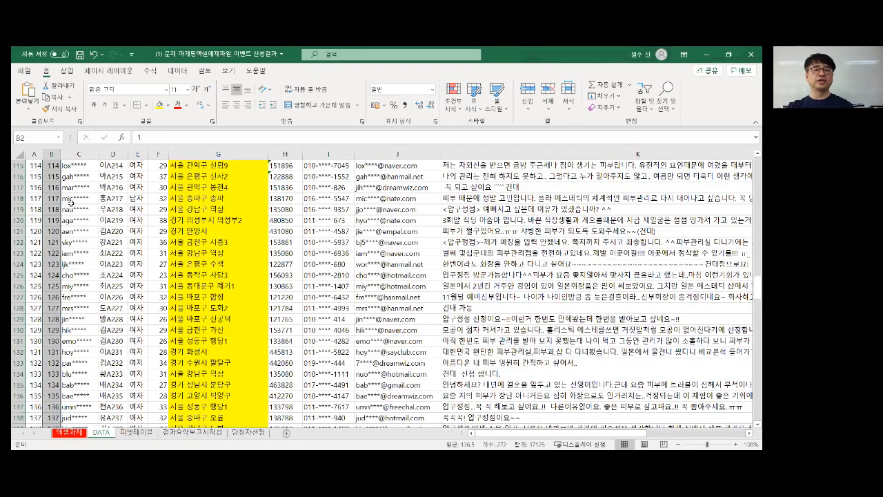
scroll(71, 199, "up", 20)
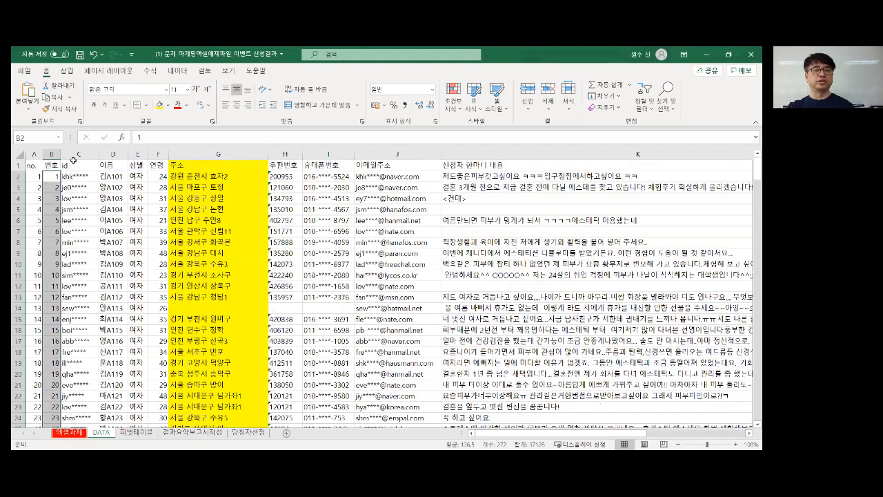
Delete the entire 번호 column (column B) from the DATA sheet
left_click(50, 153)
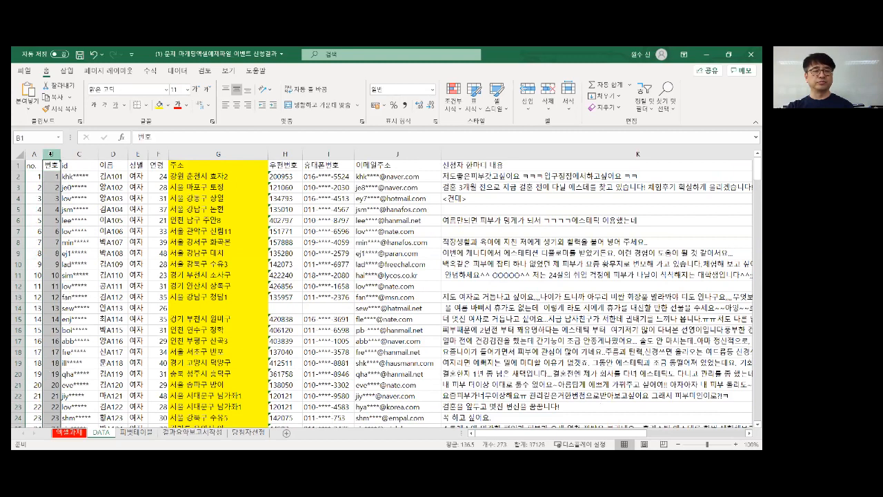
right_click(50, 154)
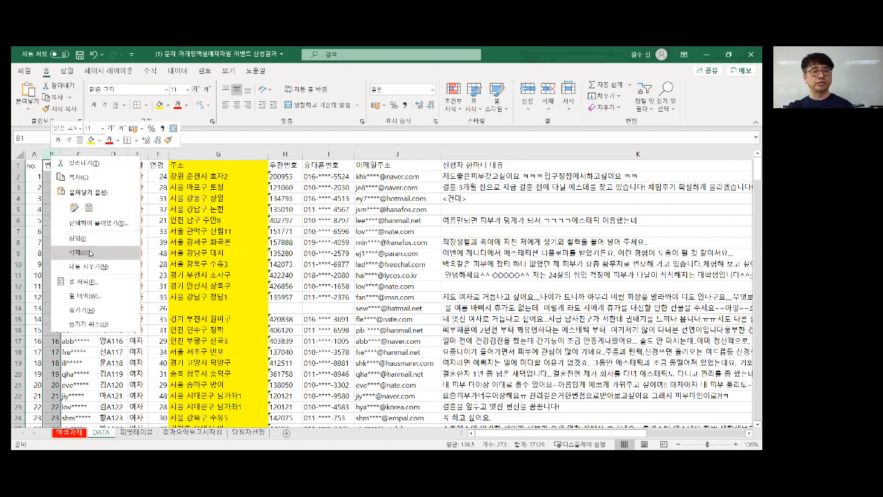
left_click(89, 253)
left_click(37, 178)
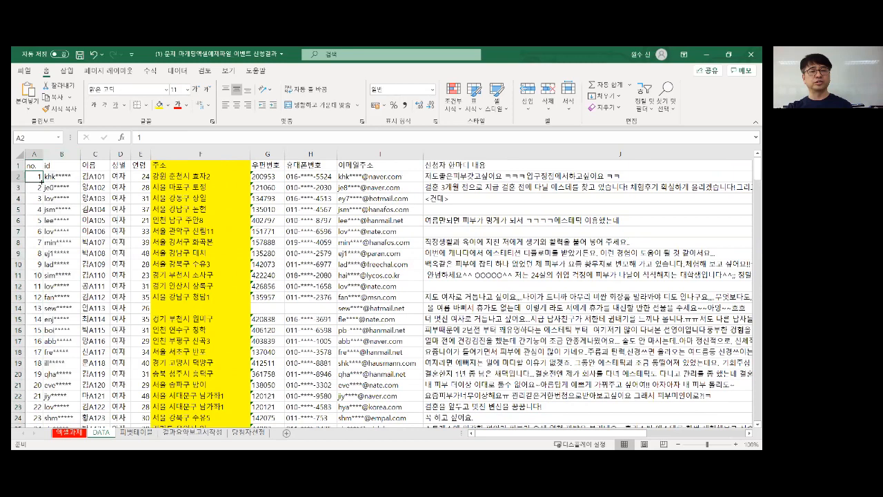
Start a custom sort of the applicant data with 연령 as the sort column, based on cell values
left_click(109, 187)
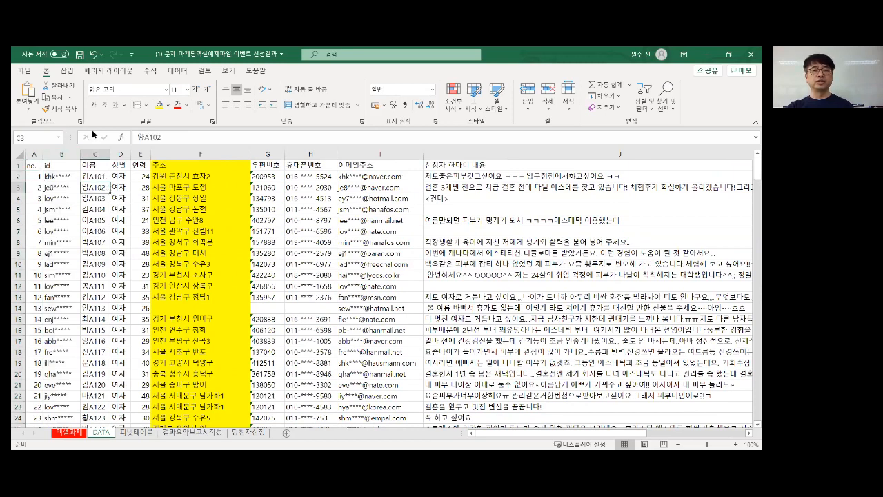
left_click(178, 71)
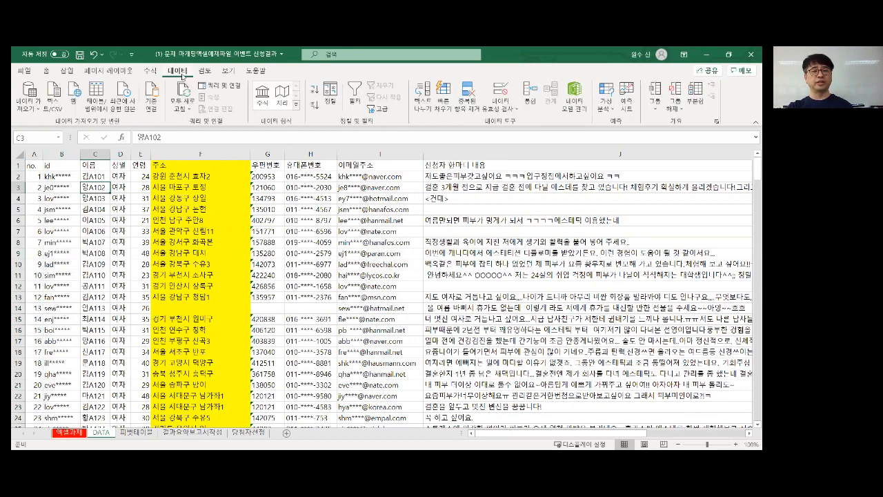
left_click(329, 104)
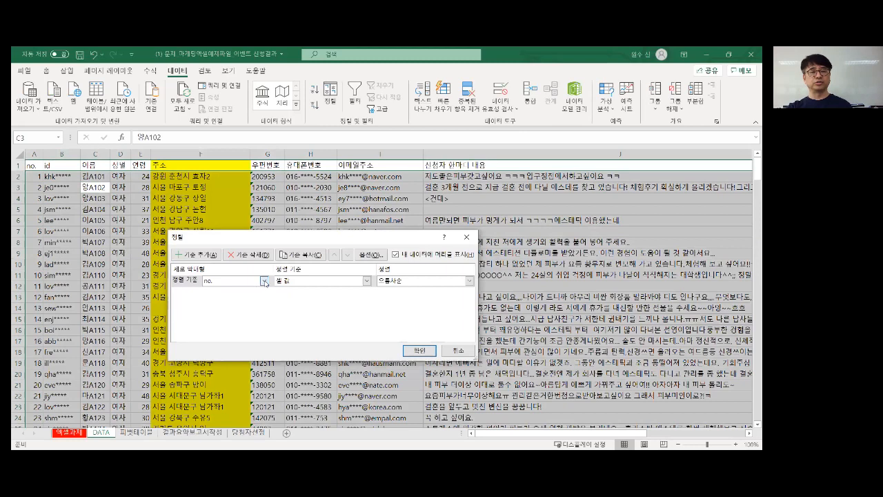
left_click(264, 281)
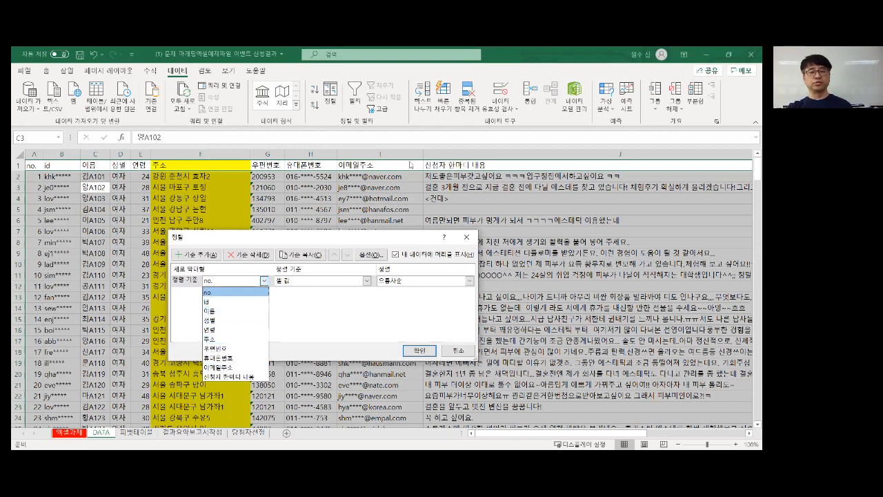
left_click(221, 330)
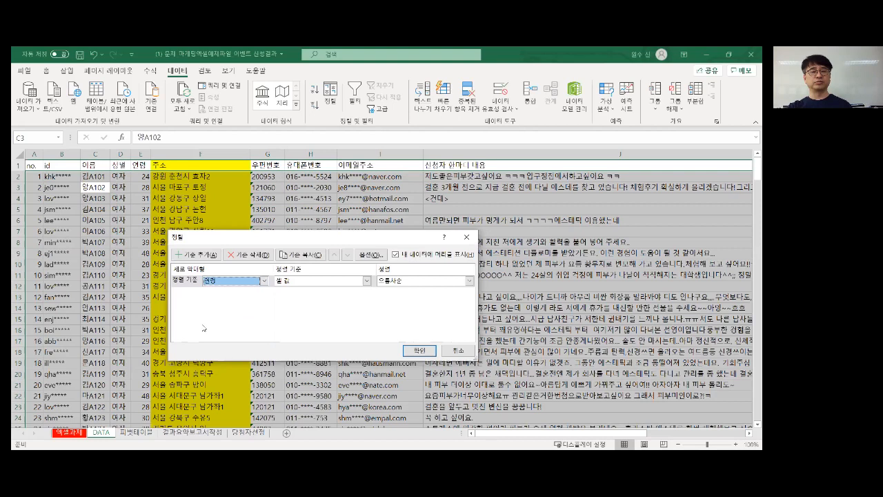
left_click(366, 280)
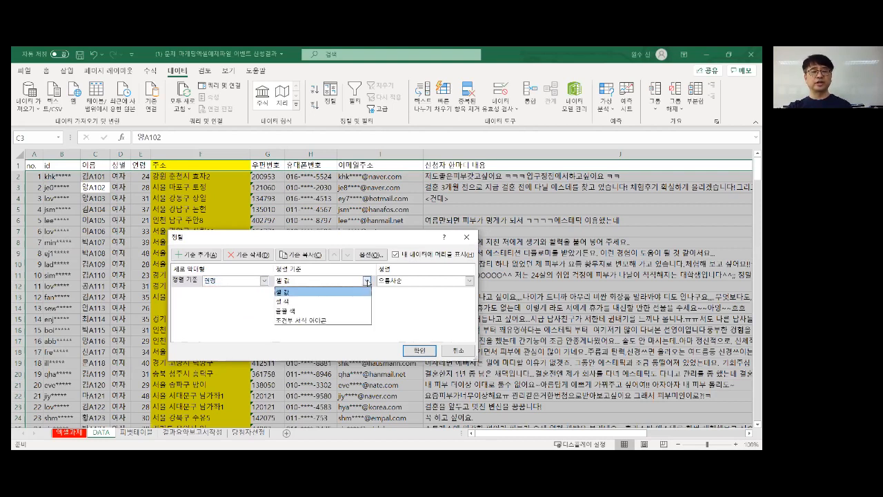
left_click(367, 281)
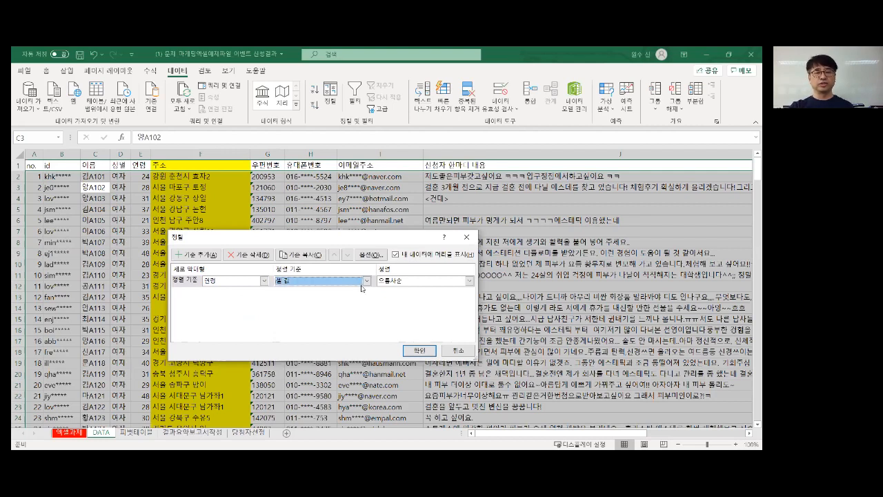
Apply the 연령 sort in ascending order (오름차순) and review the ages down to the last row
left_click(469, 281)
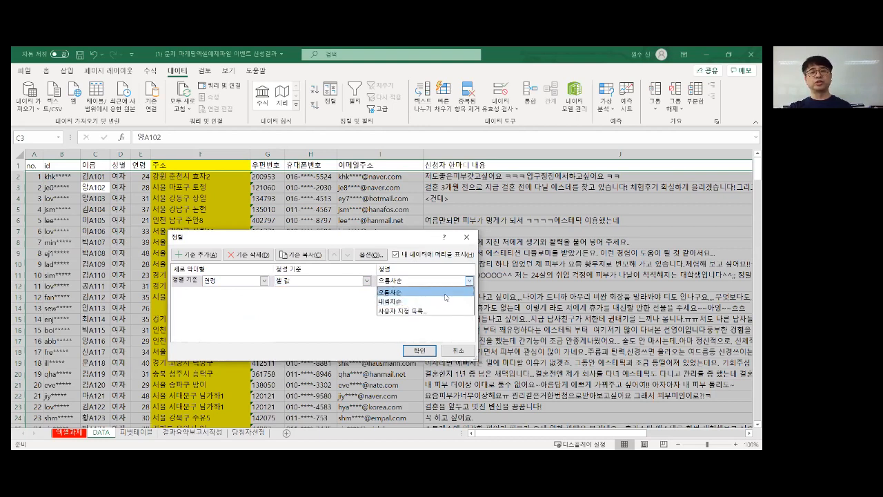
left_click(446, 297)
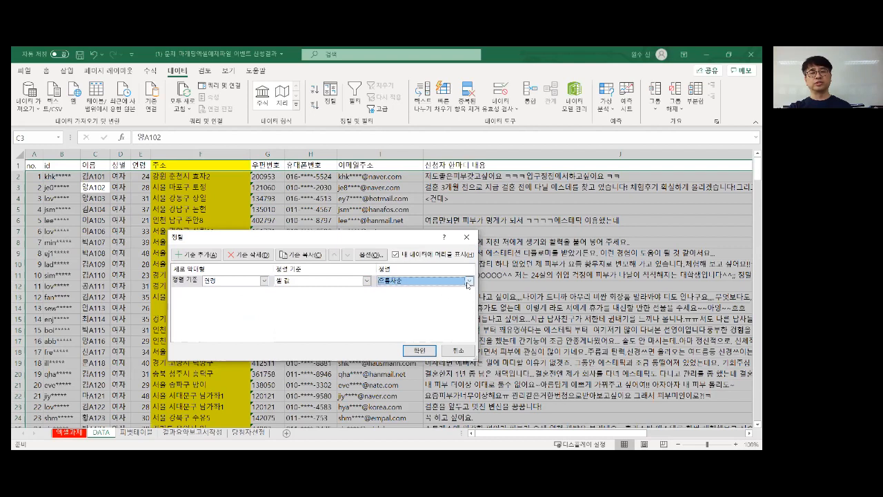
left_click(469, 281)
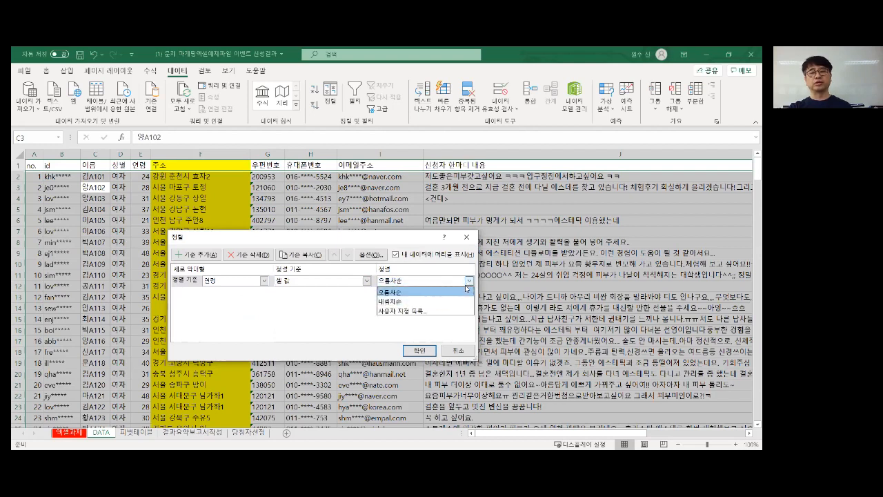
left_click(459, 292)
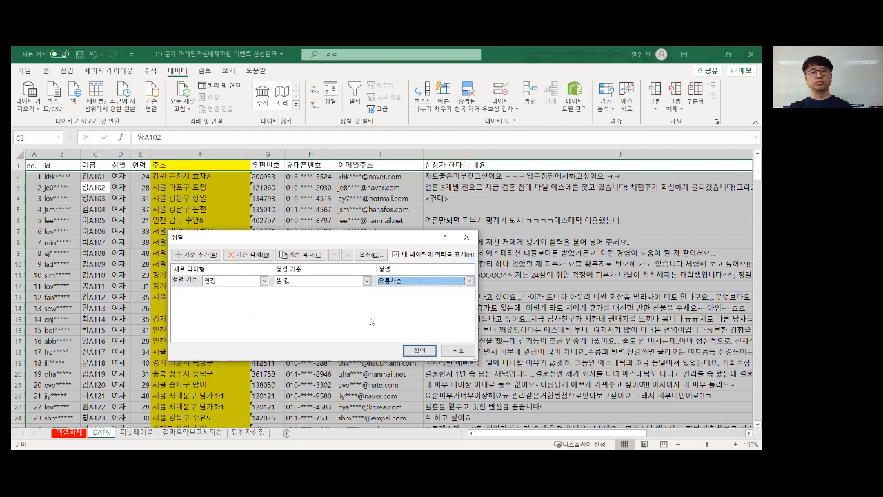
left_click(417, 350)
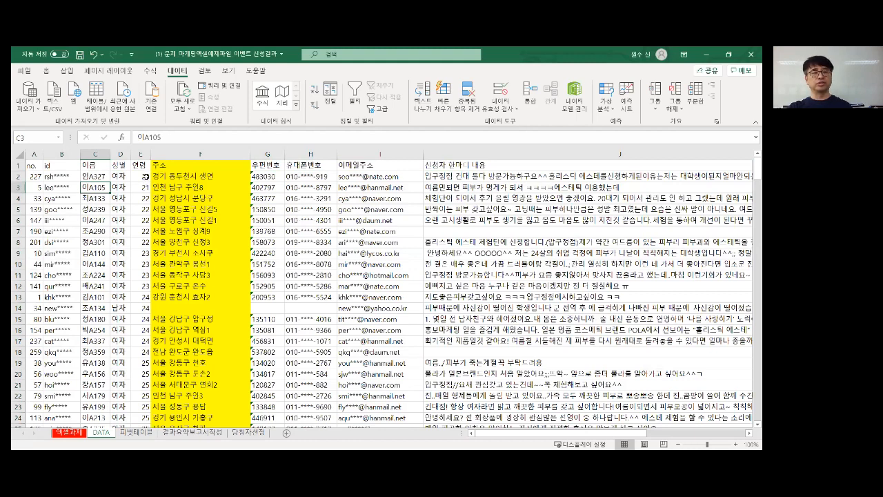
scroll(147, 188, "down", 20)
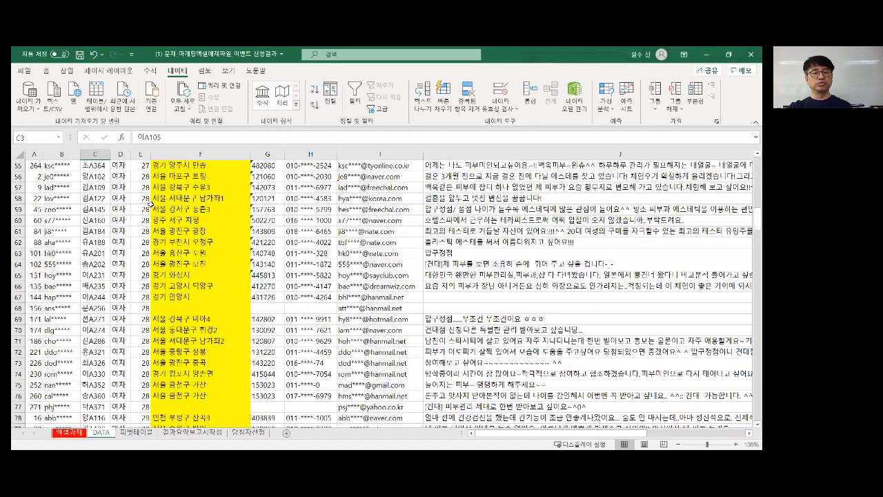
scroll(154, 205, "down", 20)
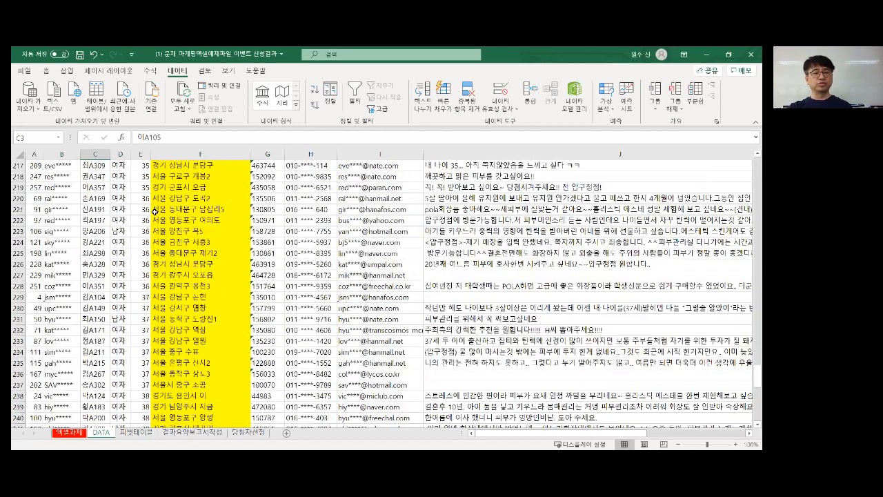
scroll(156, 211, "up", 9)
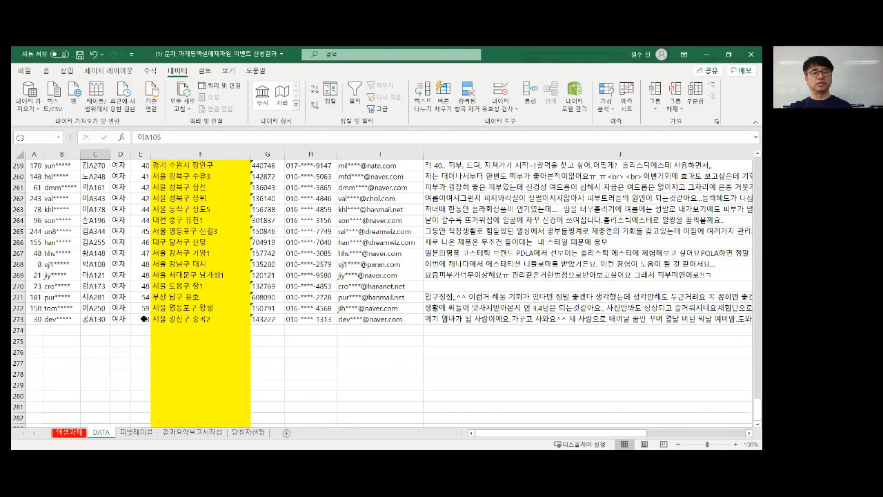
scroll(143, 318, "up", 20)
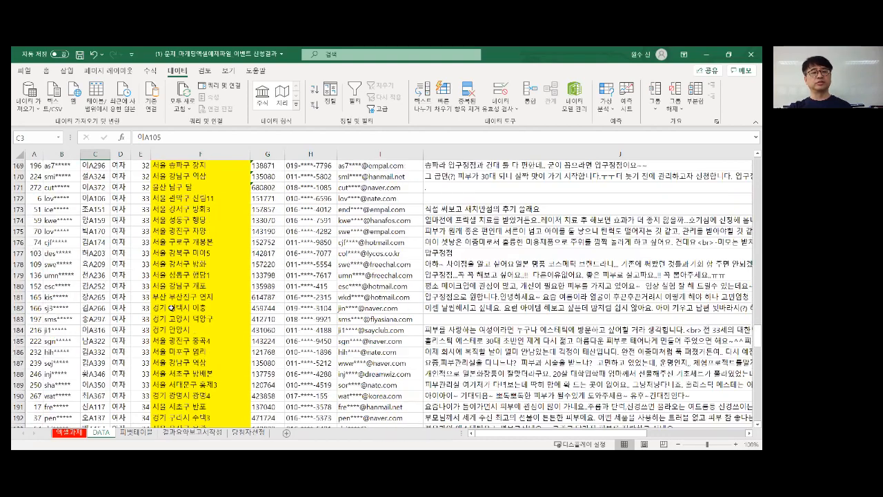
scroll(172, 304, "up", 20)
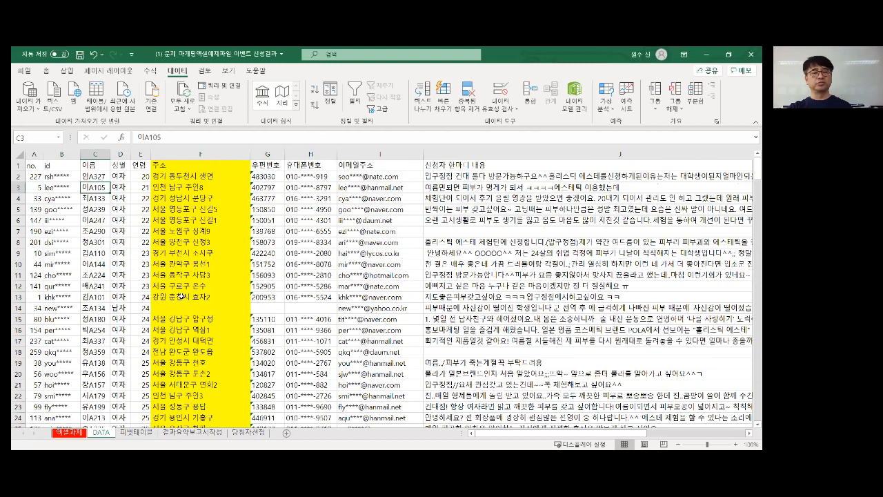
Re-sort the applicant data by 연령 in descending order (내림차순)
left_click(142, 185)
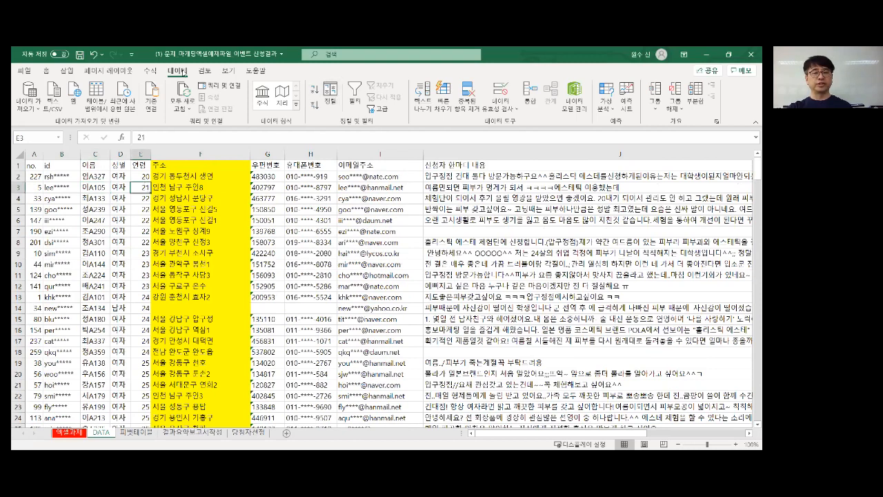
left_click(329, 101)
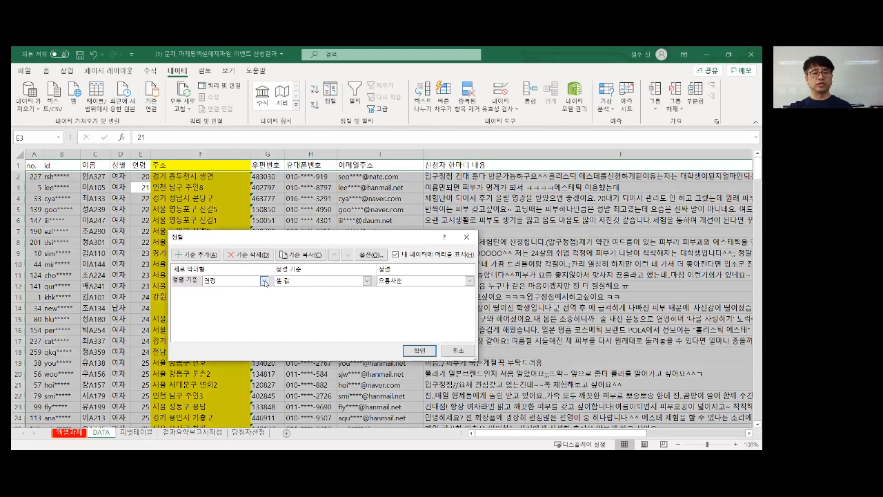
left_click(265, 282)
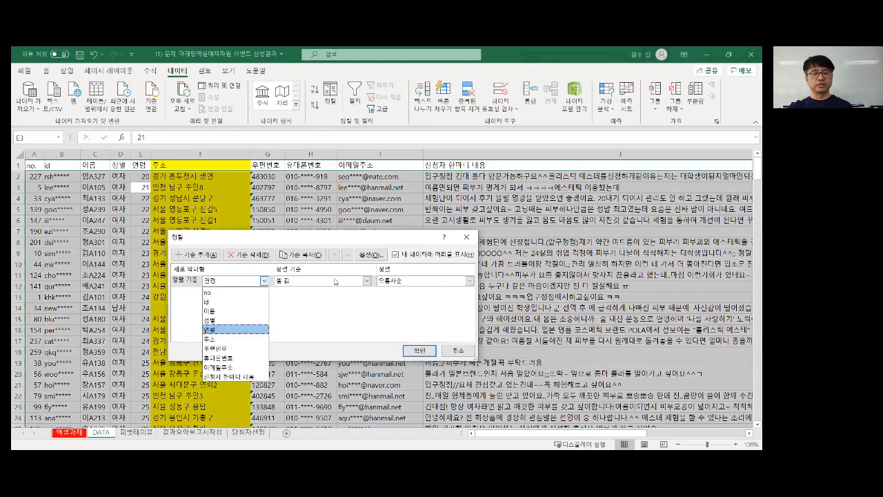
left_click(469, 282)
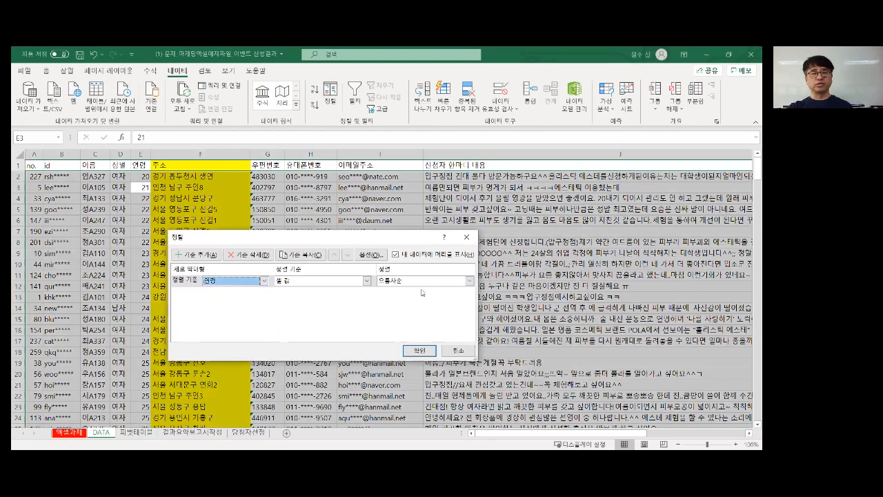
left_click(469, 281)
left_click(404, 302)
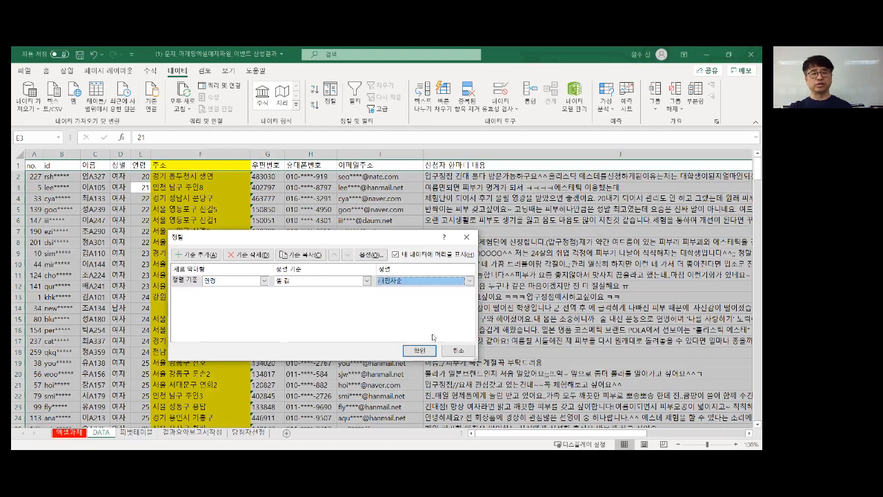
left_click(421, 351)
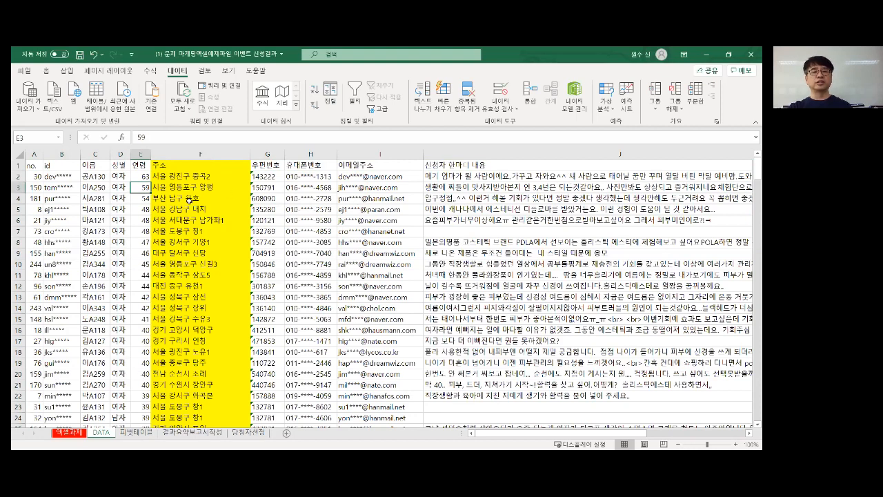
Sort the applicant data by no. in ascending order (오름차순), based on cell values
left_click(118, 177)
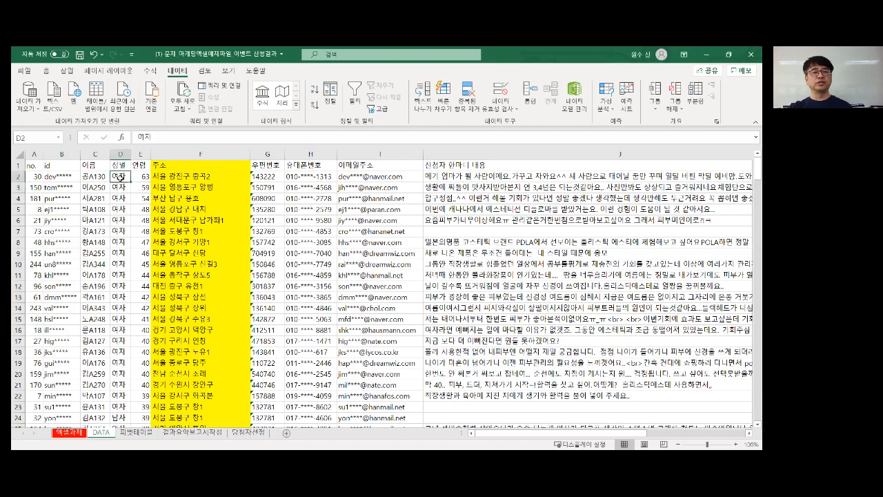
left_click(333, 102)
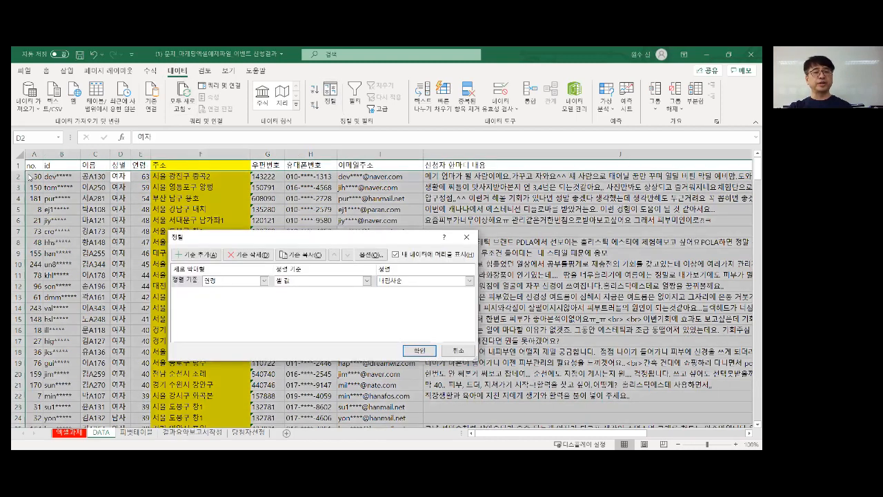
left_click(265, 281)
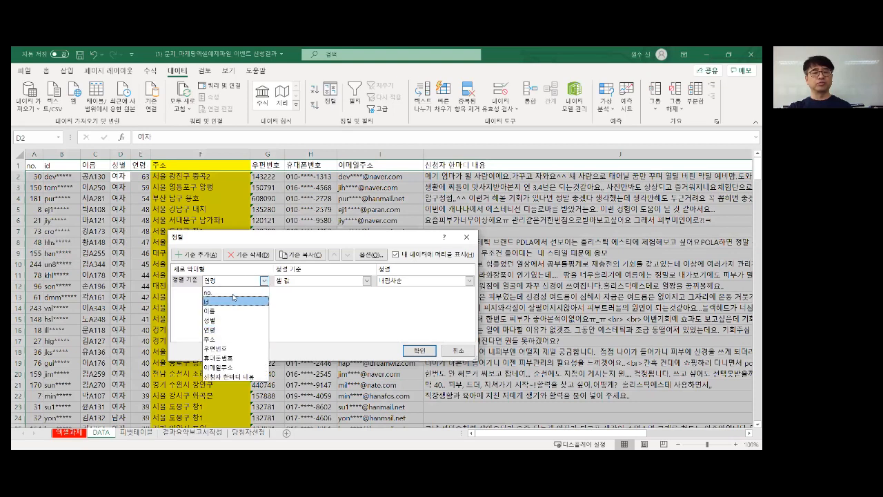
left_click(225, 302)
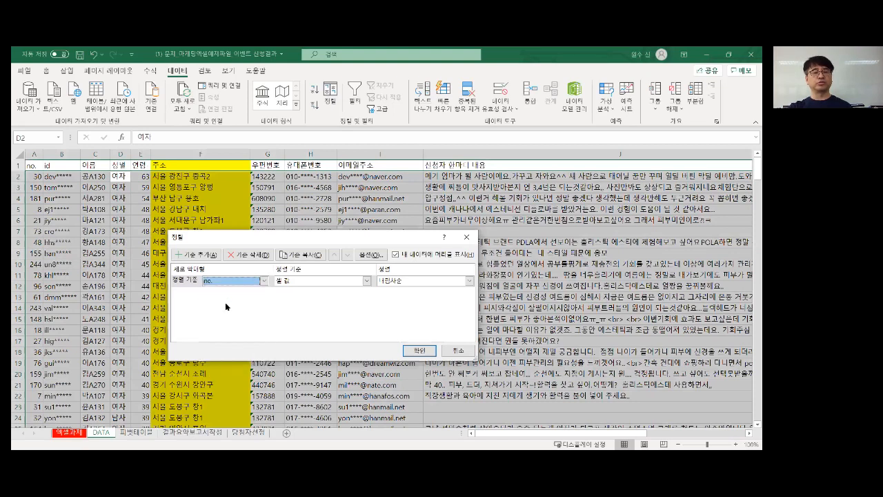
left_click(469, 282)
left_click(436, 293)
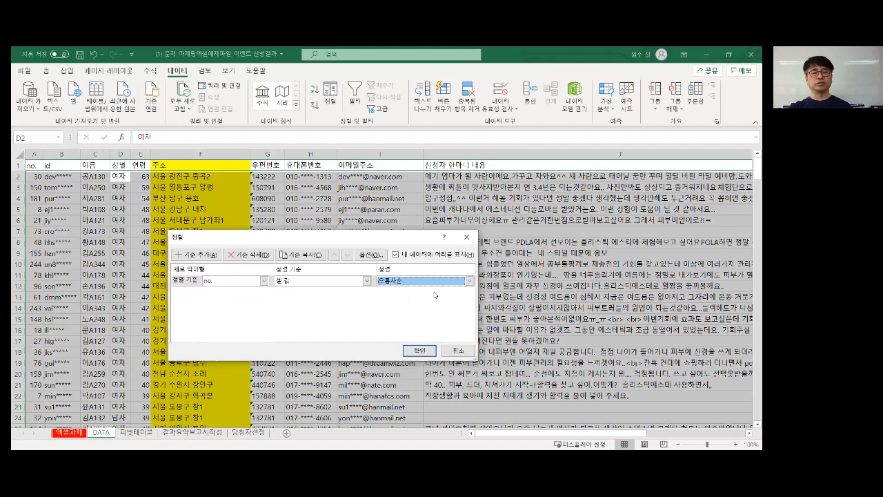
left_click(420, 352)
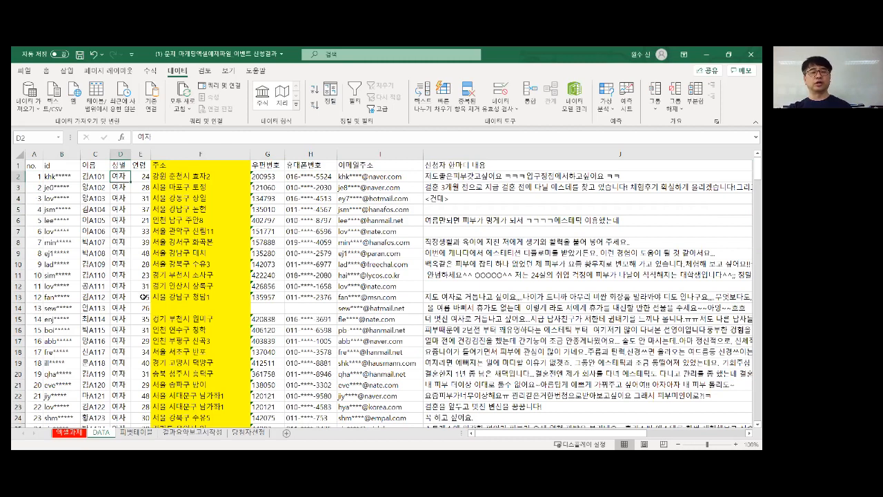
Sort the applicant data by 성별 in ascending order (오름차순)
left_click(119, 197)
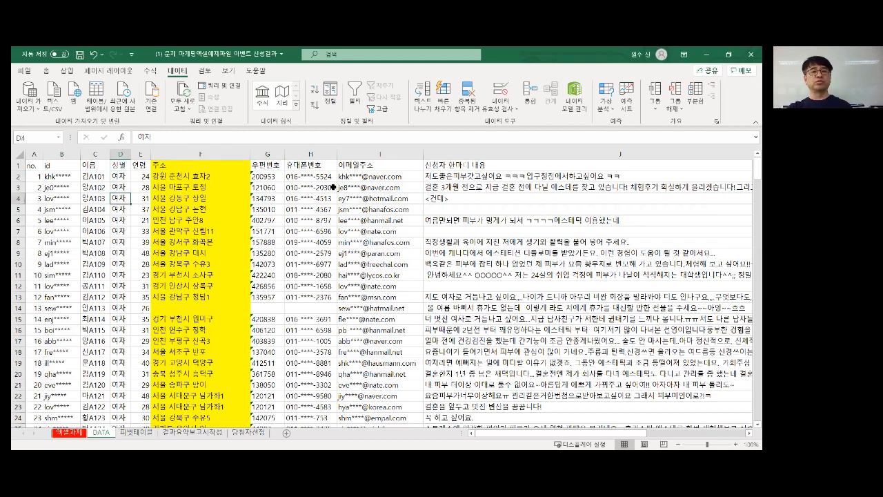
left_click(329, 91)
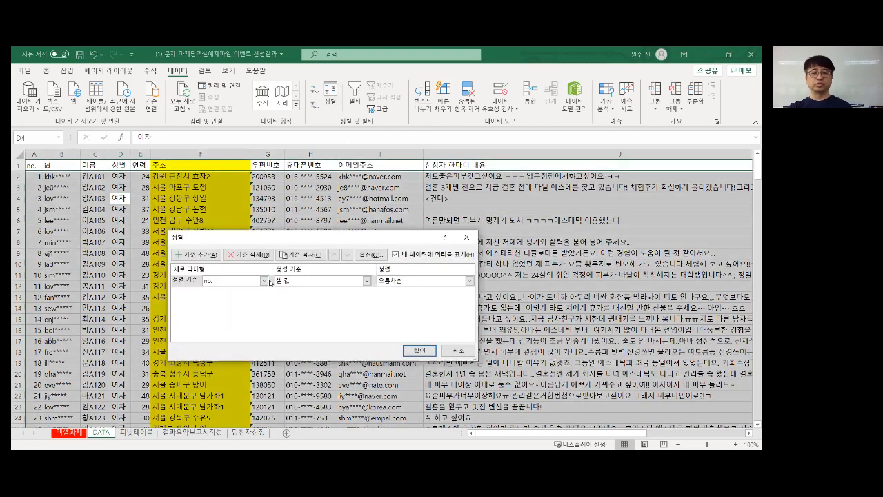
left_click(263, 280)
left_click(238, 321)
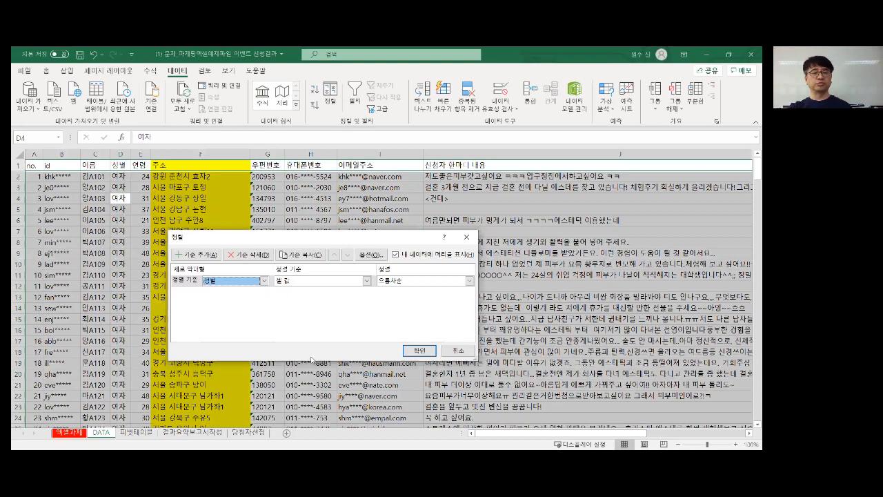
left_click(420, 351)
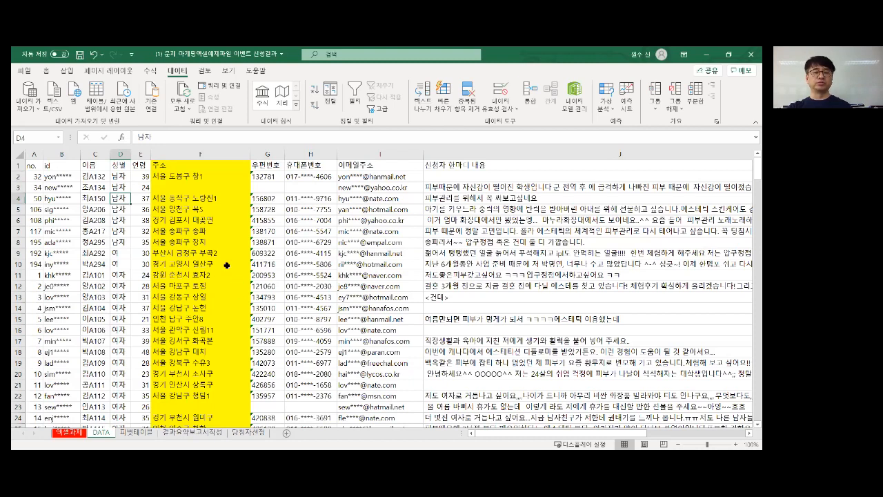
Examine how the address entries in the 주소 column (column F) are written, including their region and district parts
left_click(227, 205)
left_click(166, 178)
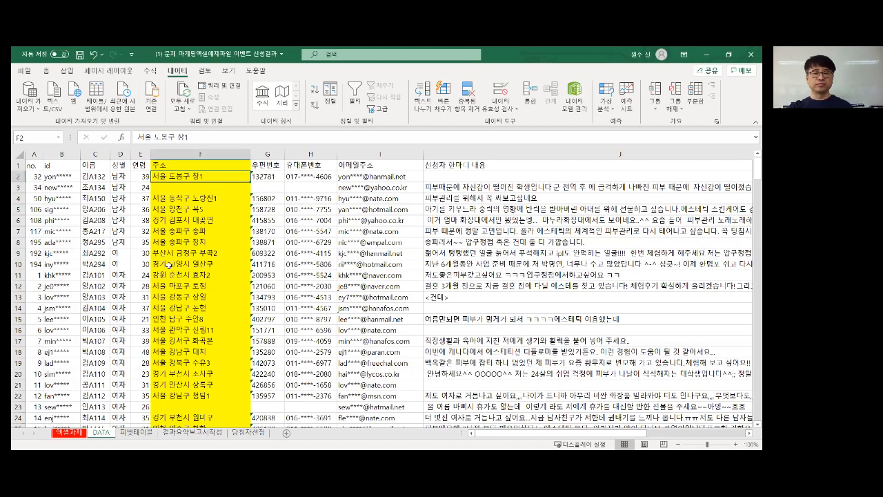
left_click(167, 220)
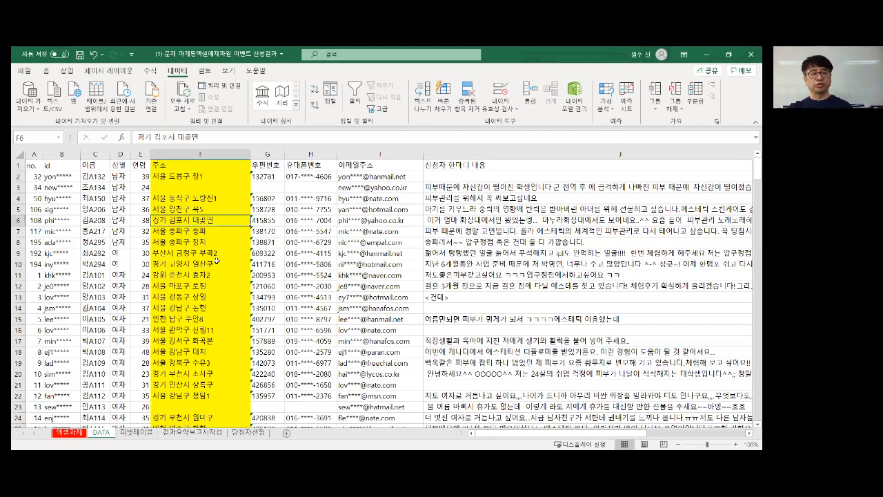
left_click(168, 251)
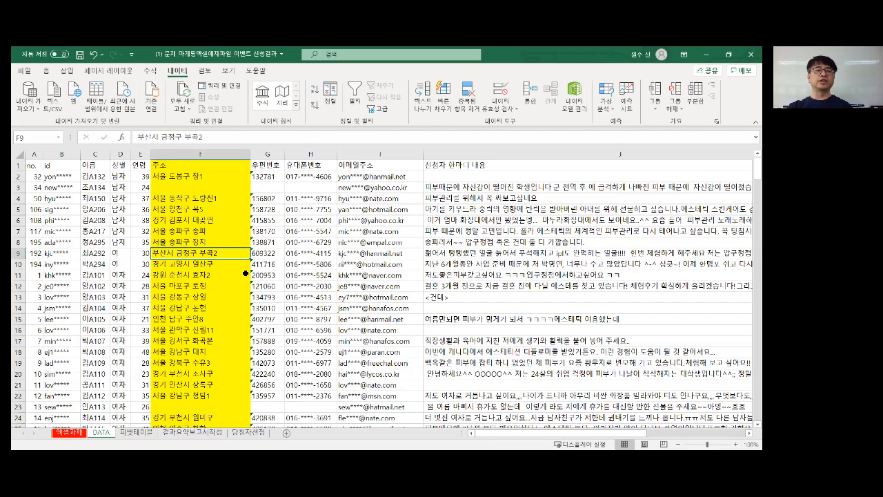
left_click(199, 176)
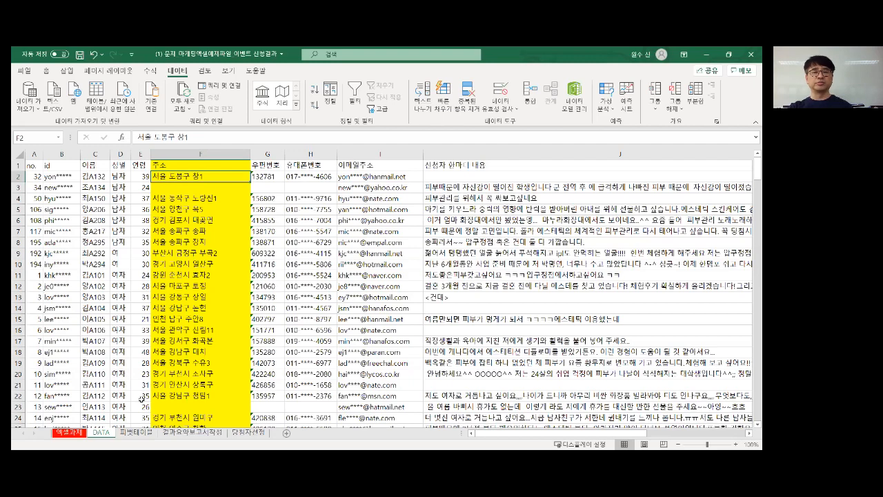
left_click(209, 154)
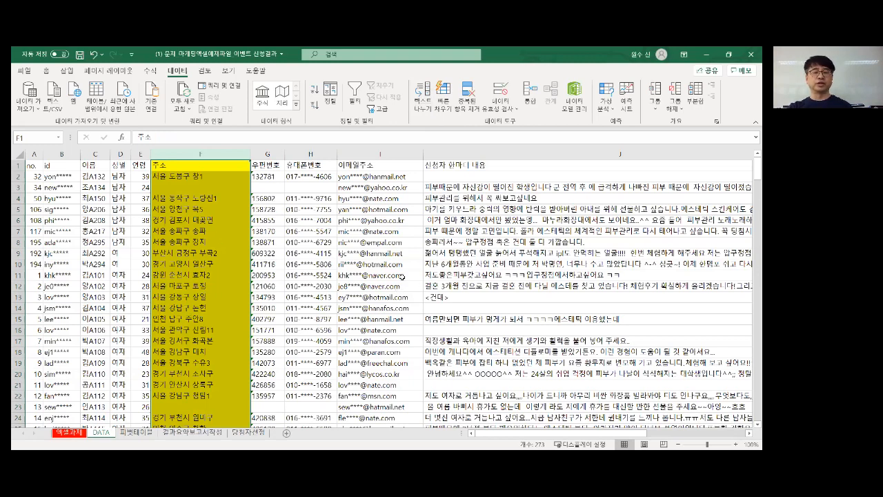
Re-sort the applicant data by the no. column in ascending order (오름차순) to restore the original sequence
left_click(204, 177)
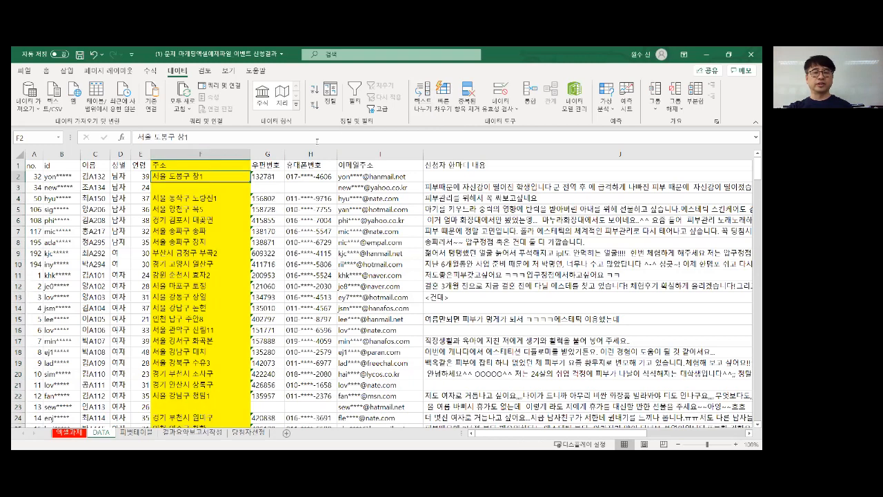
left_click(332, 99)
left_click(264, 280)
left_click(227, 297)
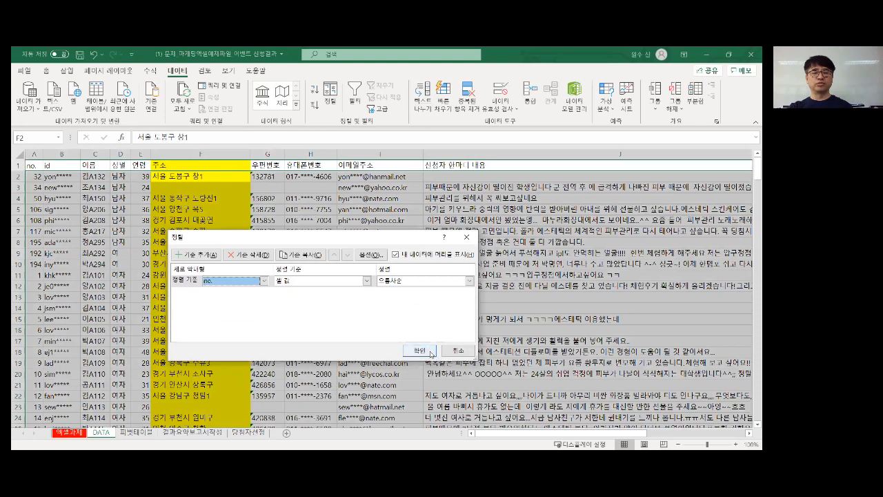
key("Return")
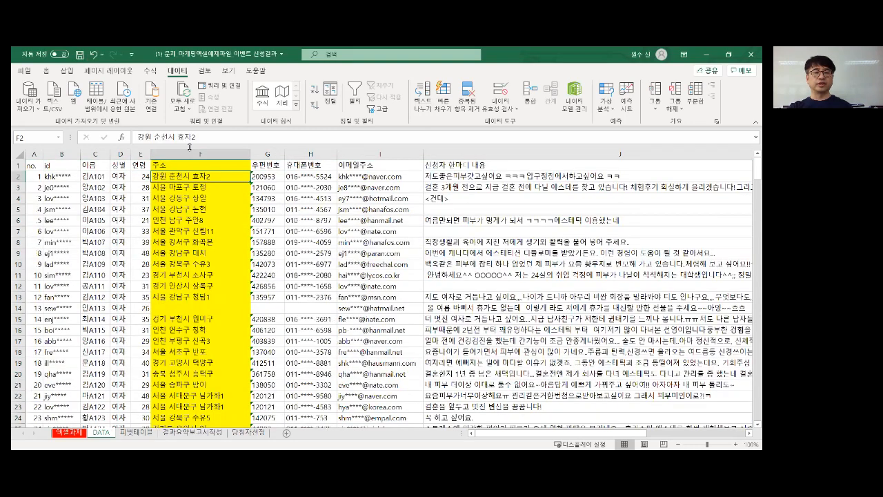
Insert a new blank worksheet in front of the DATA sheet
left_click(207, 152)
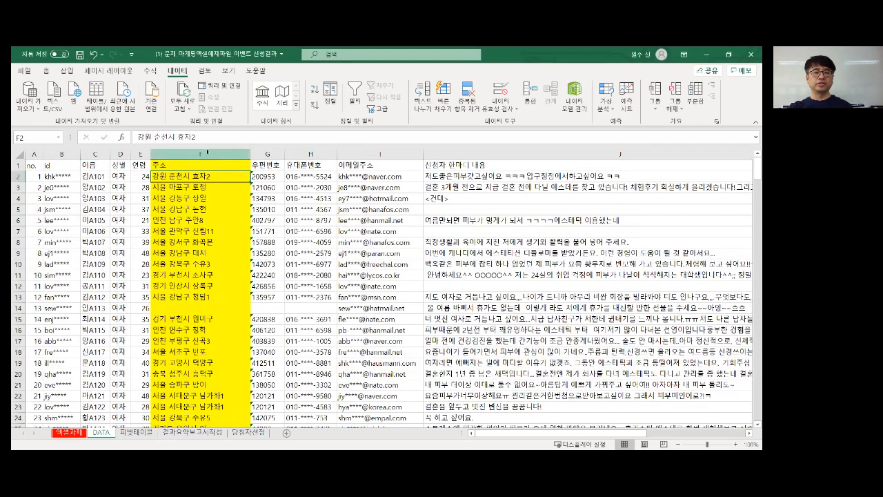
left_click(205, 151)
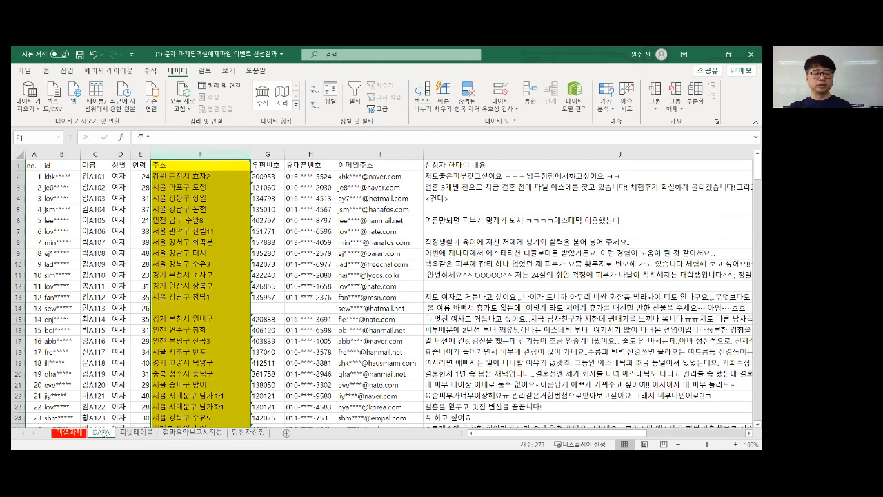
right_click(107, 433)
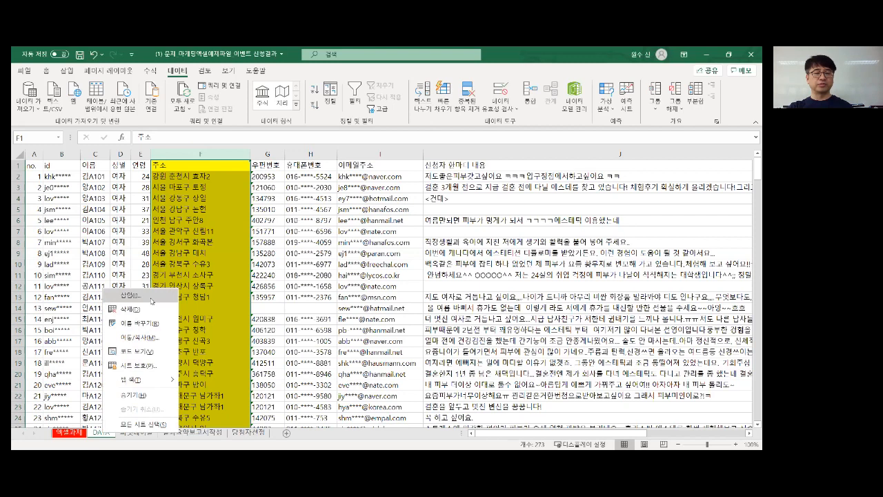
left_click(128, 295)
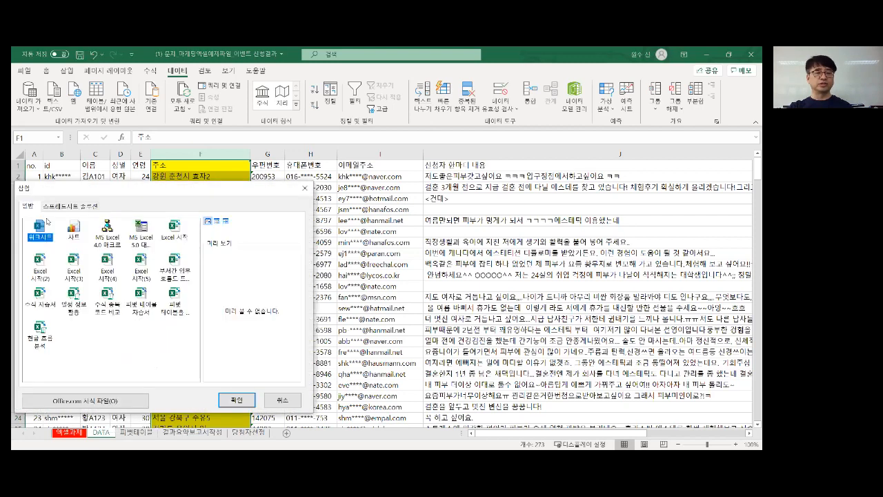
left_click(234, 400)
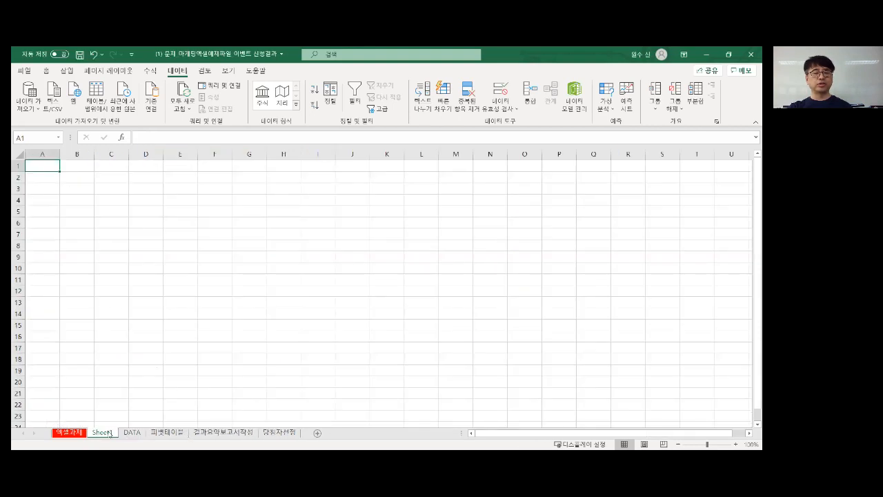
Copy the entire 주소 column (column F) from the DATA sheet and insert it at A1 of Sheet1
left_click(131, 431)
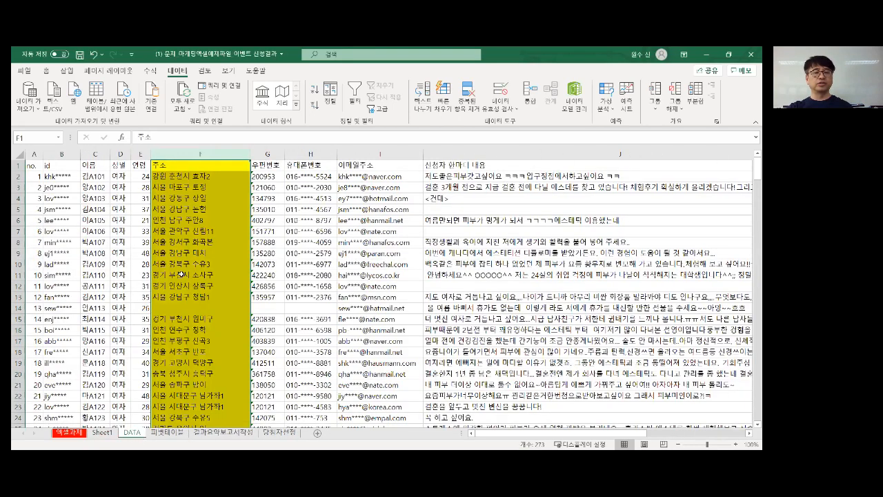
left_click(170, 154)
right_click(200, 153)
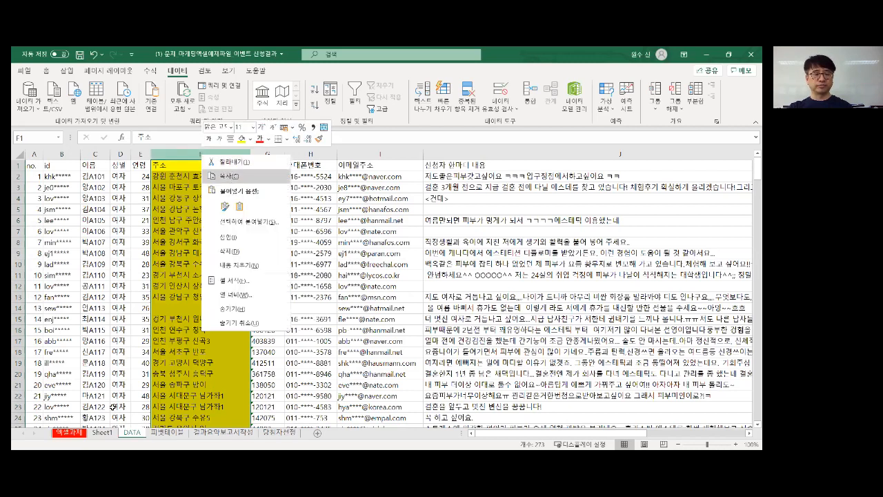
left_click(229, 177)
left_click(103, 431)
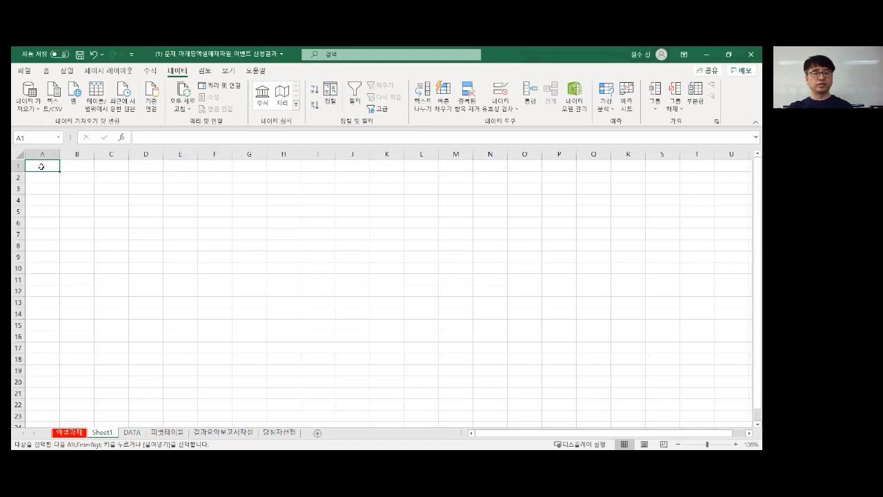
right_click(41, 167)
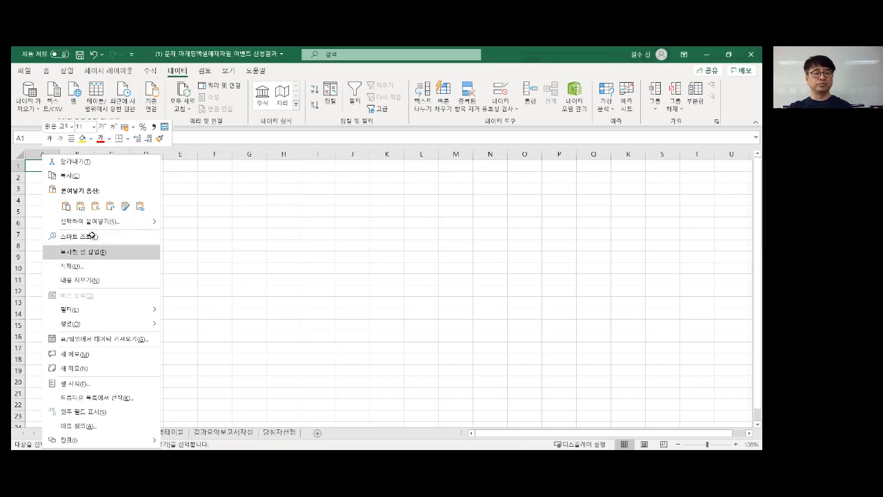
left_click(77, 252)
left_click(79, 235)
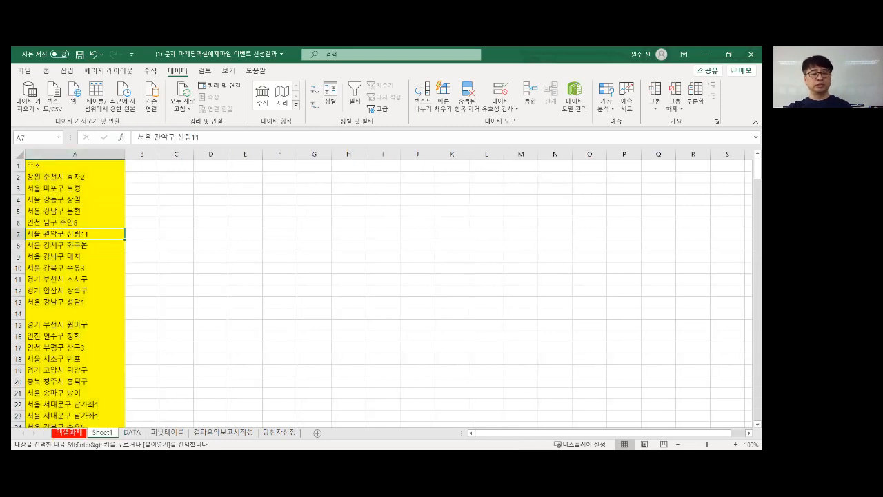
left_click(131, 432)
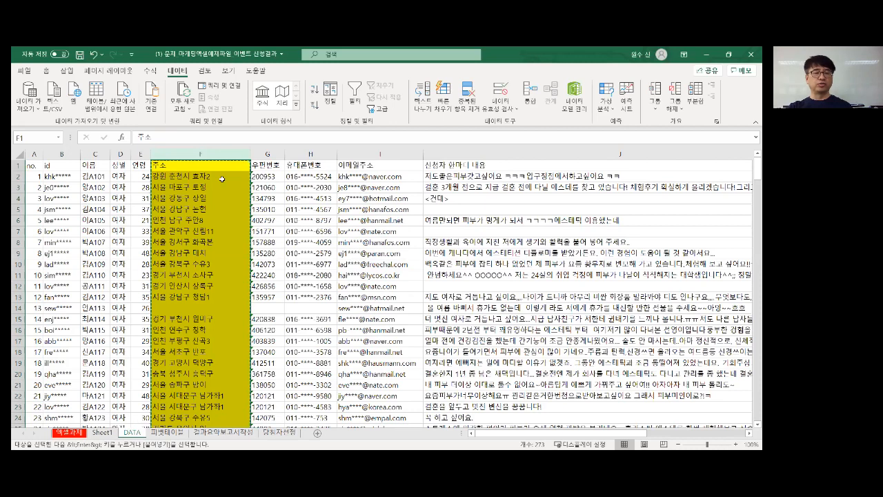
left_click(105, 431)
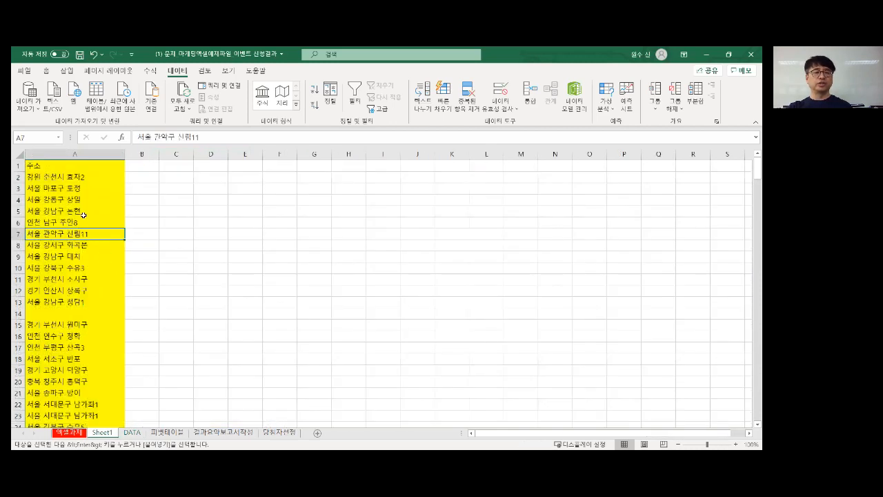
Start Text to Columns (텍스트 나누기) on column A as delimited data, with space (공백) as the only delimiter instead of tab
left_click(90, 155)
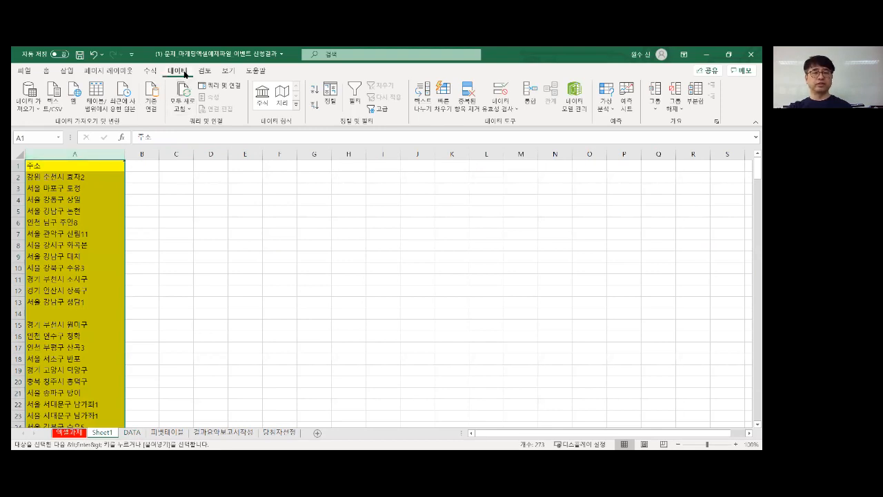
left_click(422, 101)
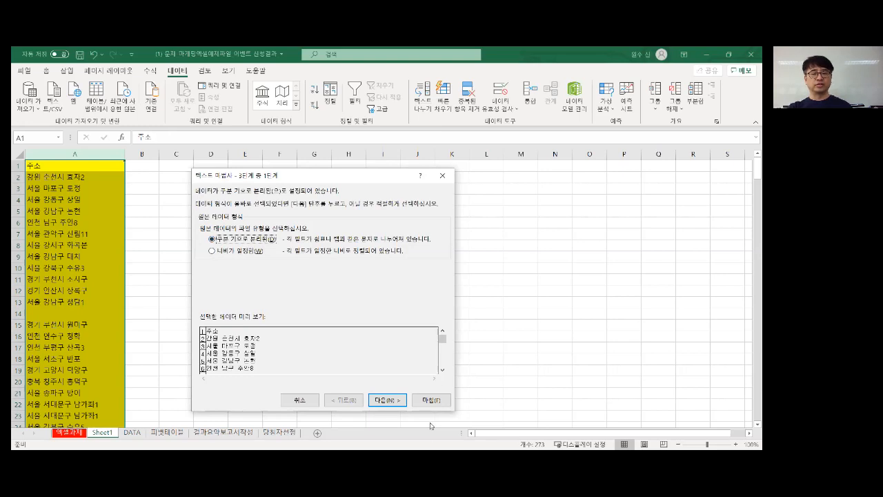
left_click(389, 402)
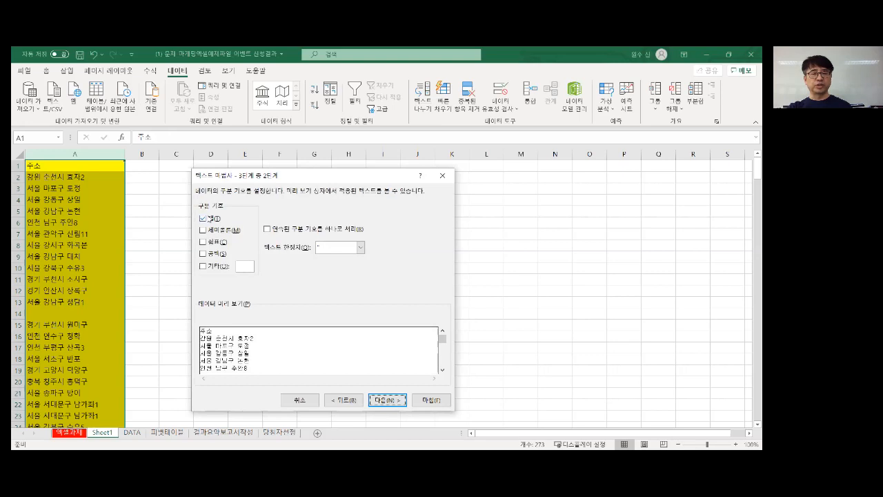
left_click(203, 219)
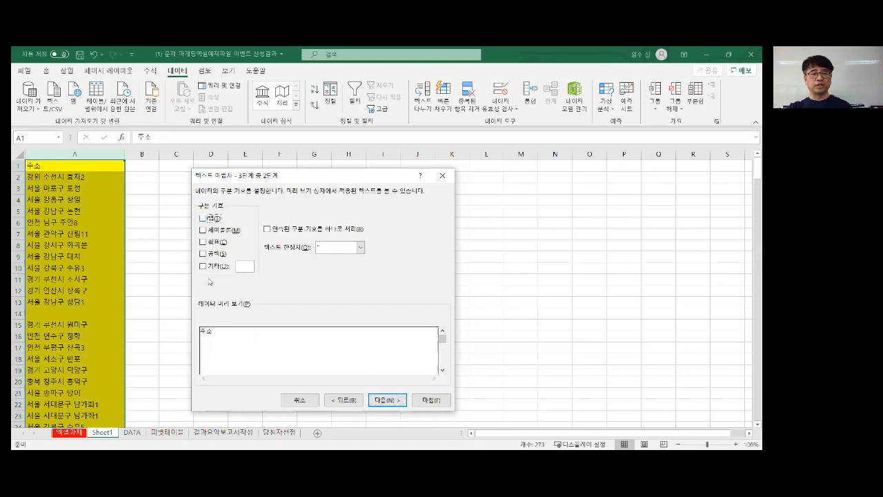
left_click(203, 254)
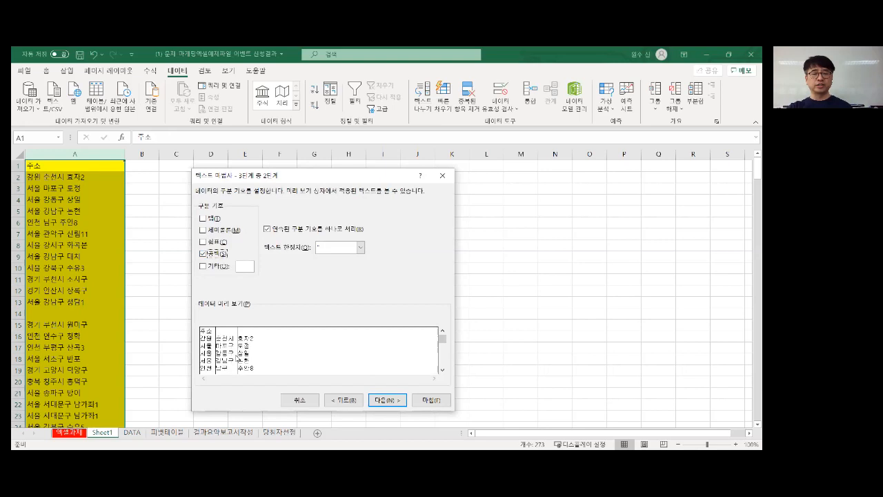
mouse_move(442, 340)
left_mouse_down()
mouse_move(442, 361)
mouse_move(443, 334)
left_mouse_up()
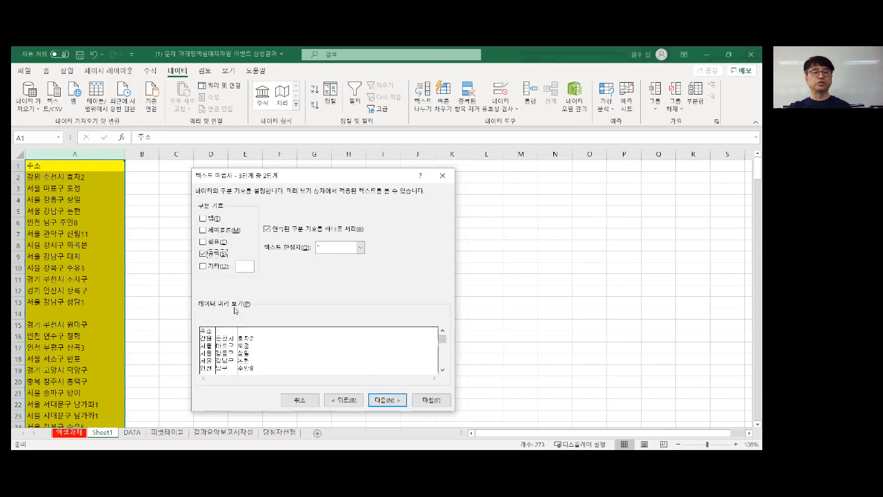
Keep the General (일반) format for all three resulting columns and finish the split with $A$1 as the destination
left_click(390, 400)
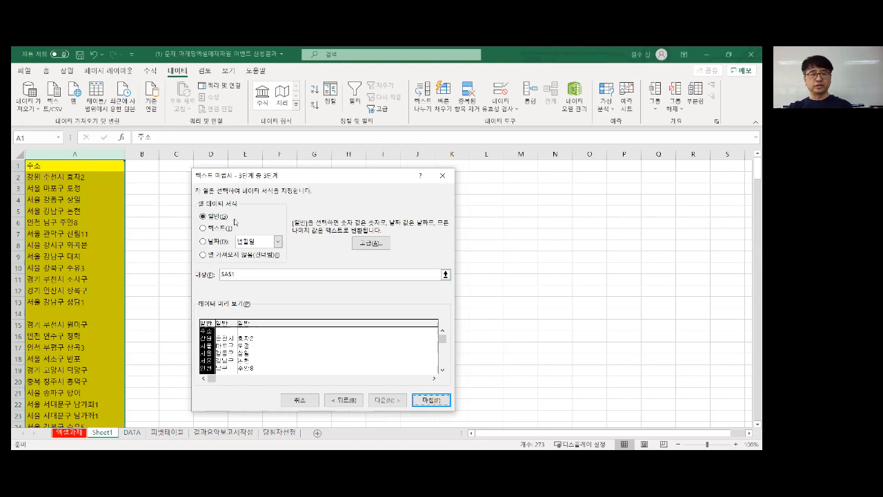
left_click(210, 324)
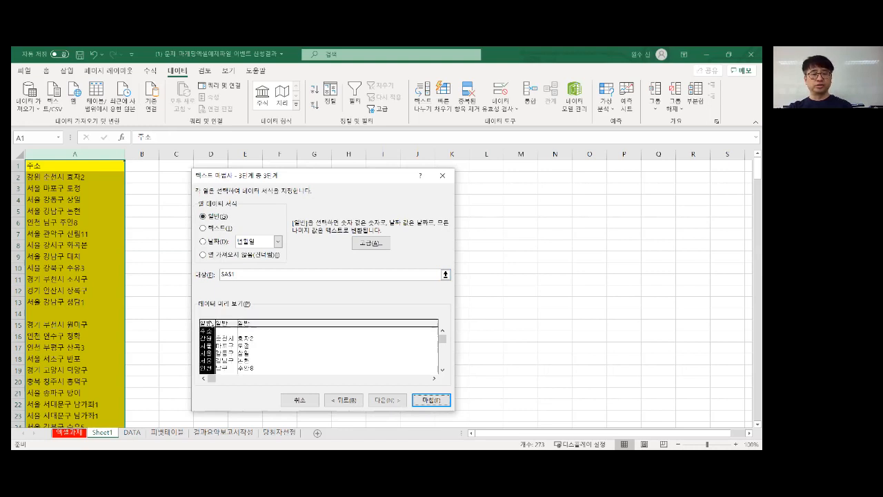
left_click(203, 229)
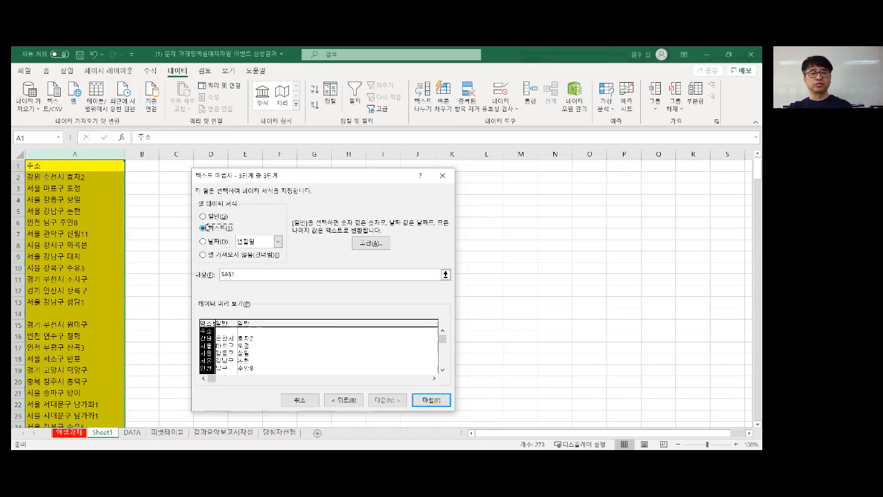
left_click(203, 217)
left_click(227, 325)
left_click(253, 329)
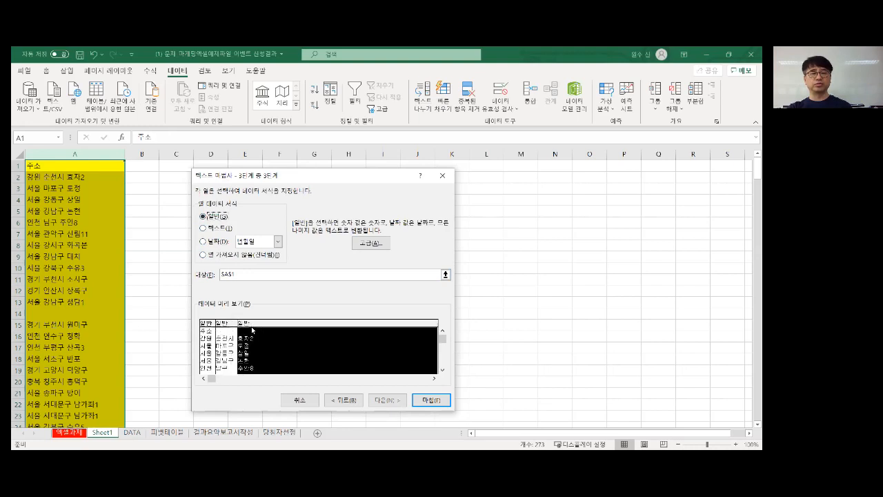
left_click(431, 400)
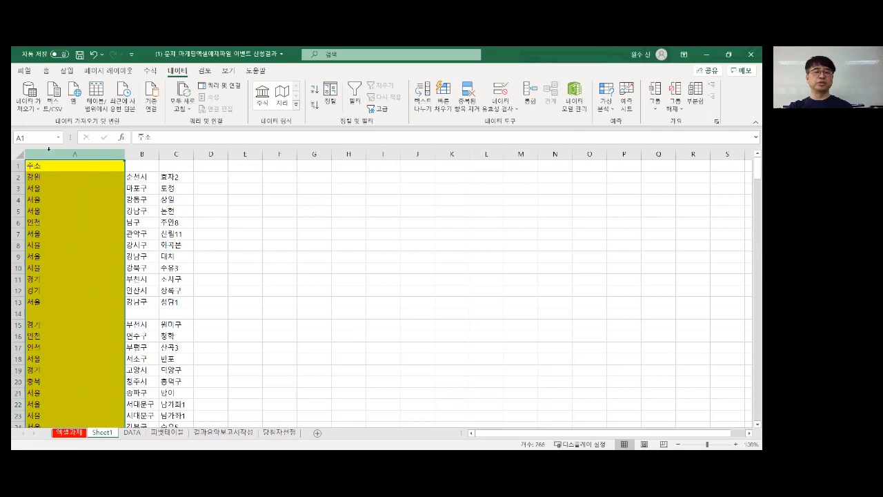
Head the three split columns 주소1, 주소2 and 주소3 in row 1, and fit column A's width to its contents
left_click(93, 167)
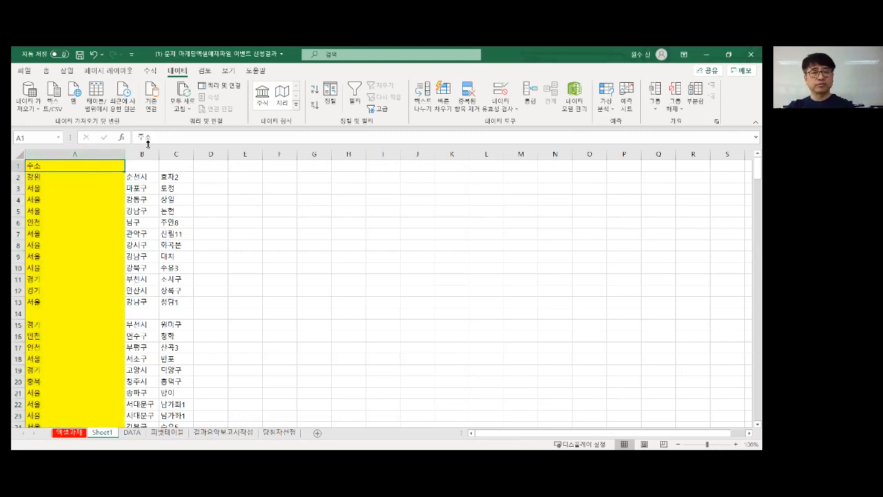
left_click(162, 138)
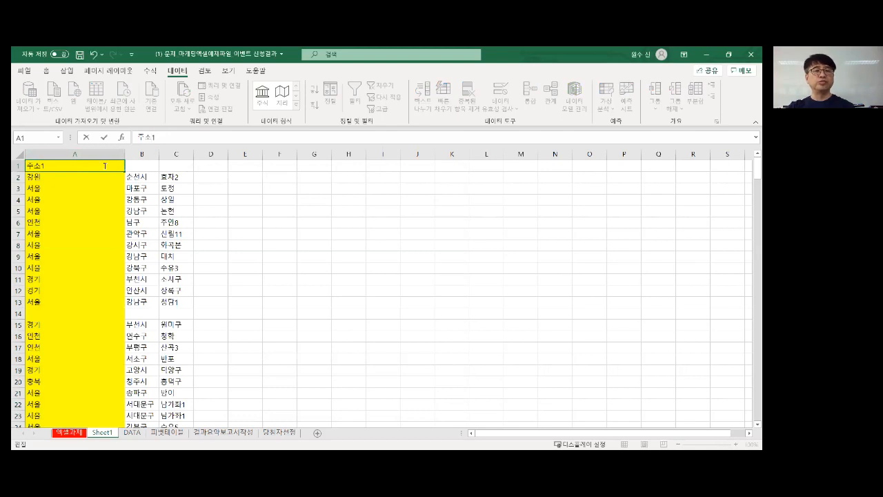
left_click(80, 178)
left_click(80, 169)
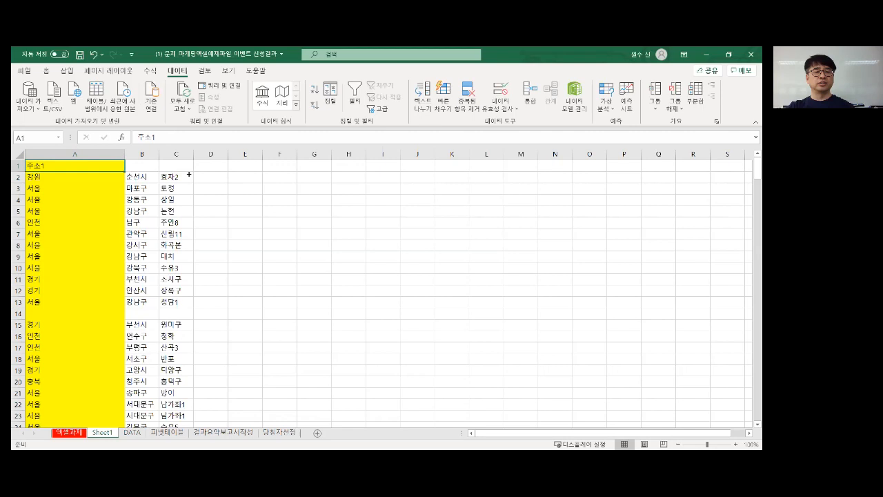
left_click_drag(188, 174, 185, 169)
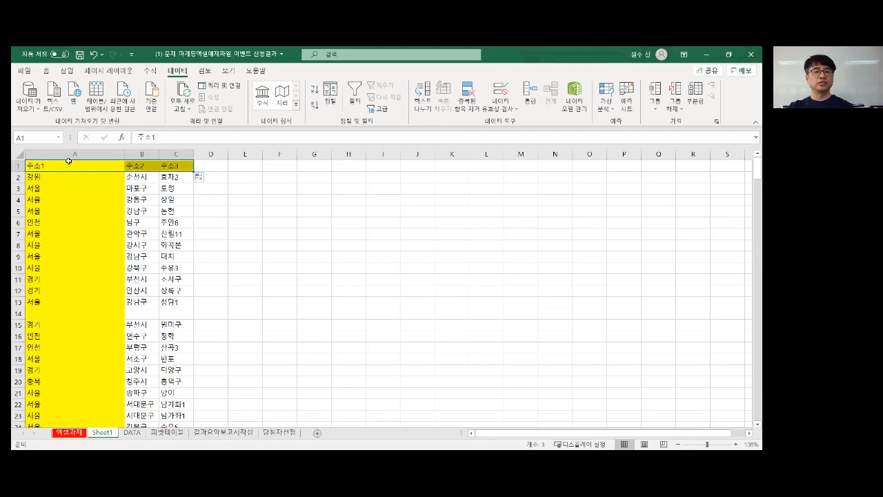
double_click(125, 154)
left_click(173, 221)
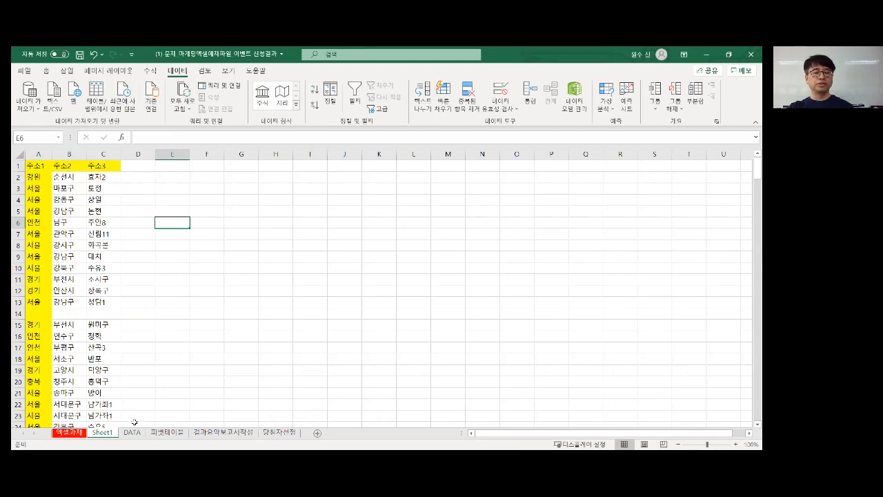
Copy columns A to C (주소1–주소3) from Sheet1 and insert them before the 우편번호 column in the DATA sheet
left_click(132, 432)
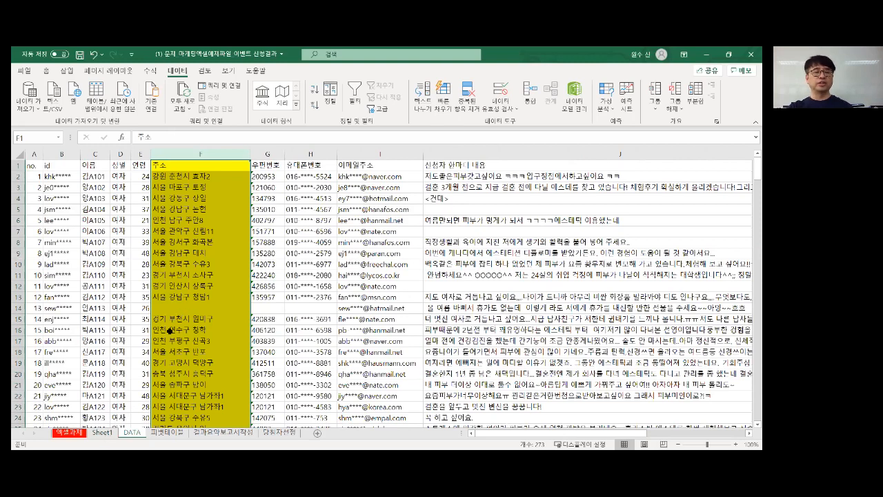
left_click(103, 435)
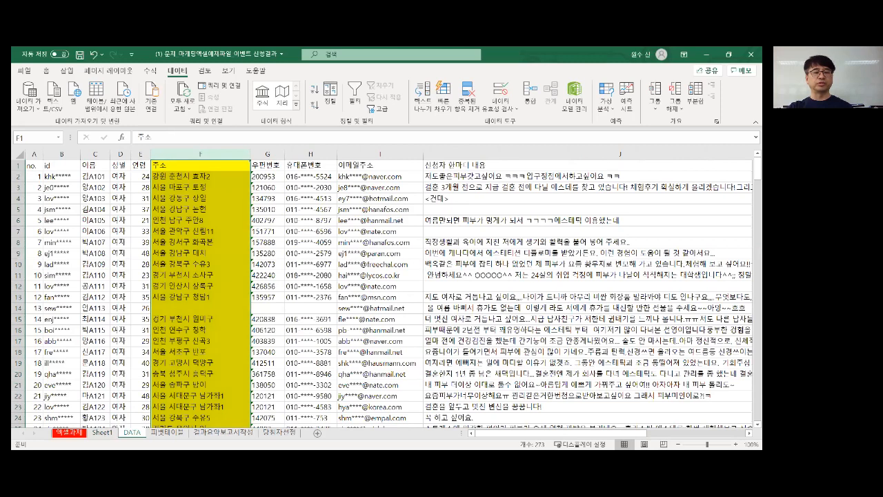
left_click(41, 153)
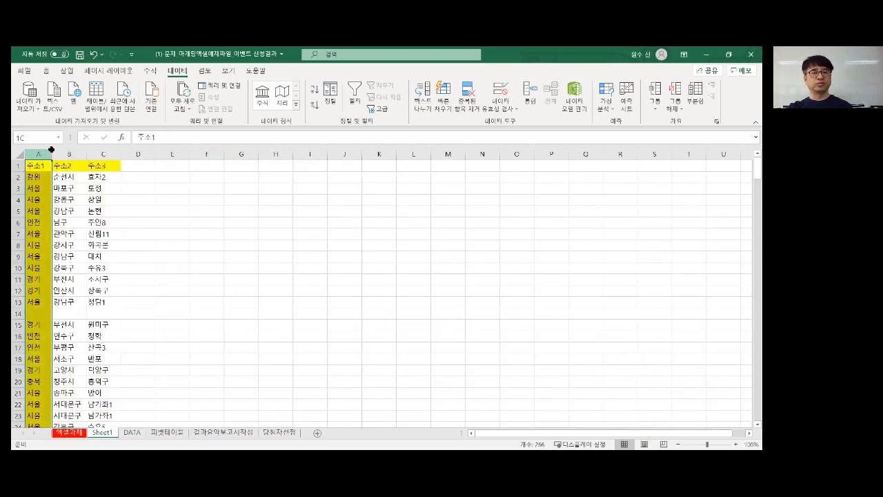
right_click(78, 157)
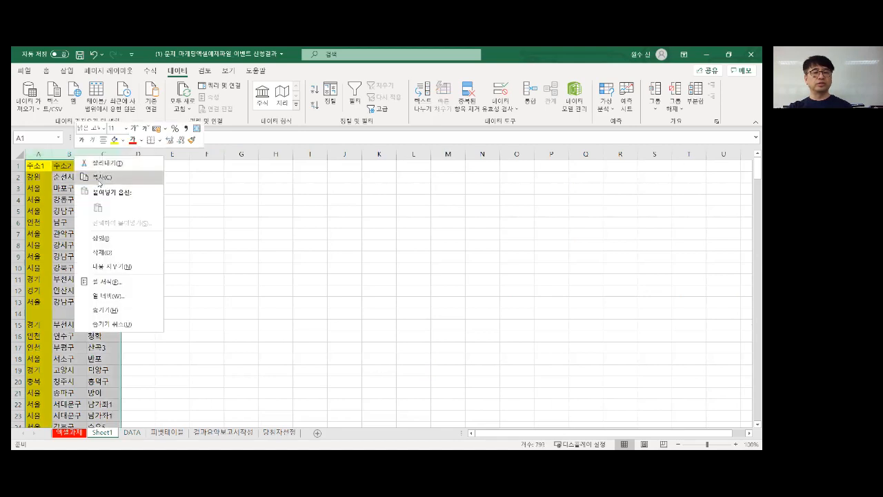
left_click(101, 178)
left_click(132, 432)
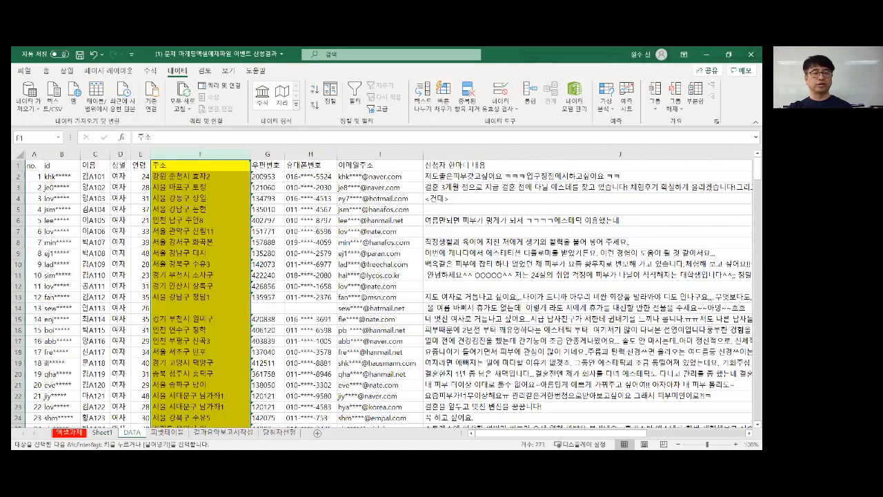
left_click(265, 155)
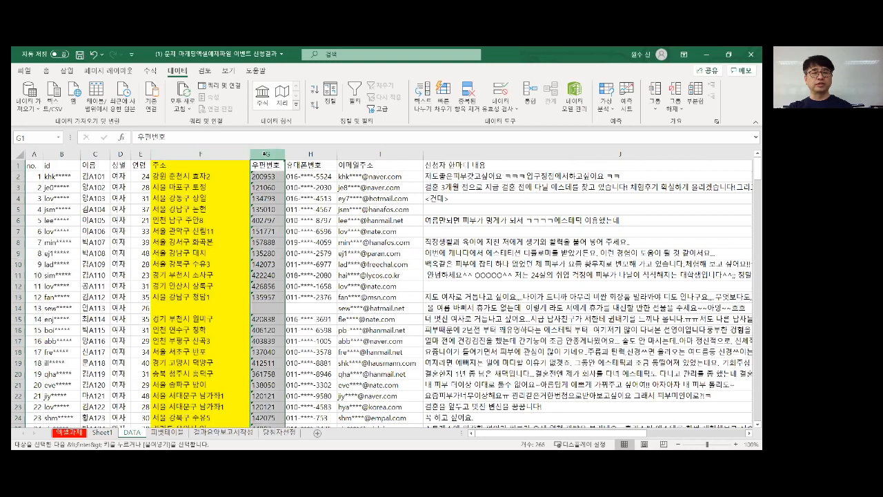
right_click(266, 155)
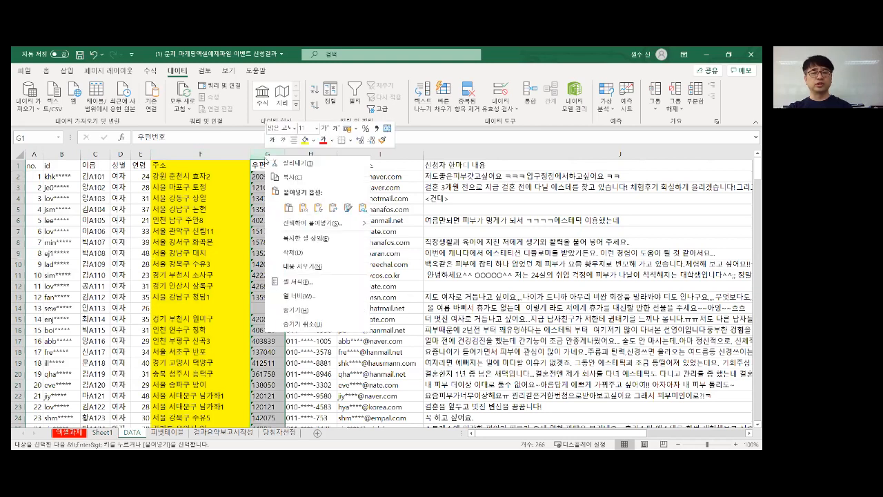
left_click(309, 242)
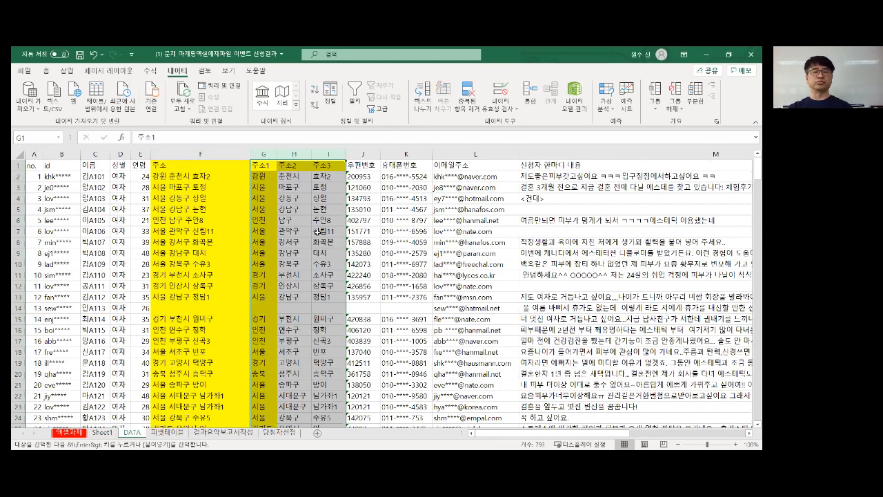
Compare the inserted 주소1, 주소2 and 주소3 cells with the original address entries in column F
left_click(293, 209)
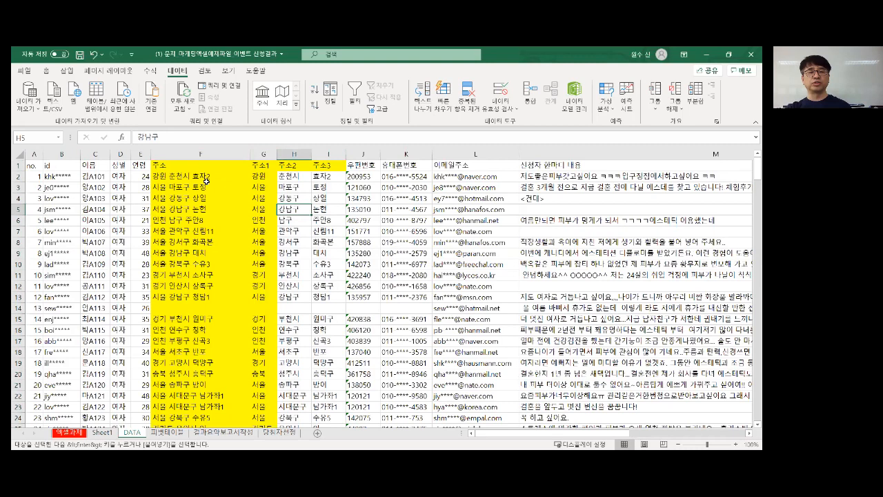
left_click(263, 178)
left_click(293, 177)
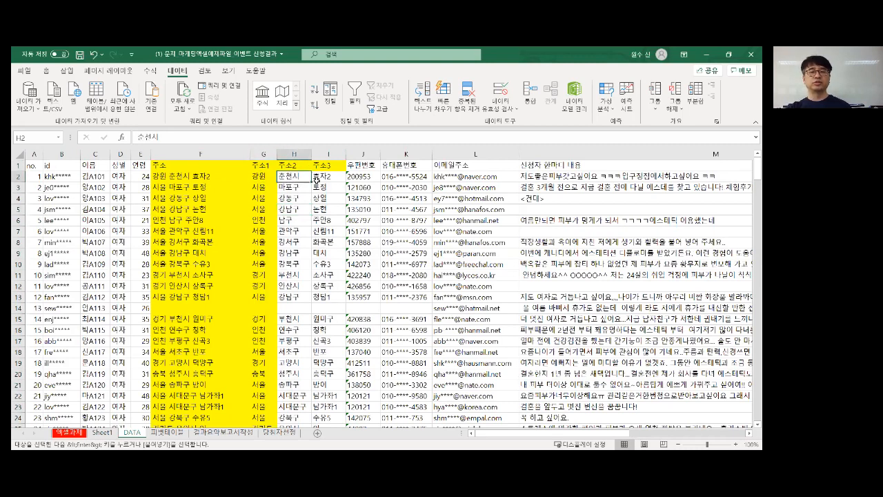
left_click(321, 176)
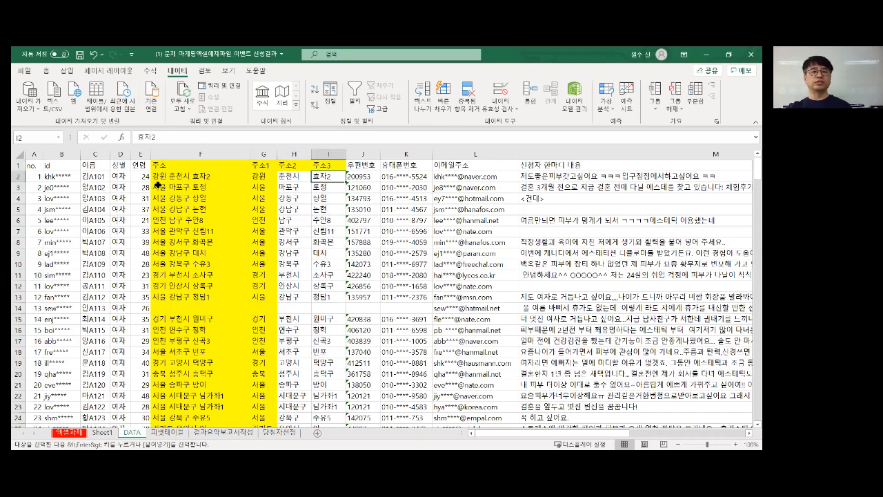
left_click(127, 198)
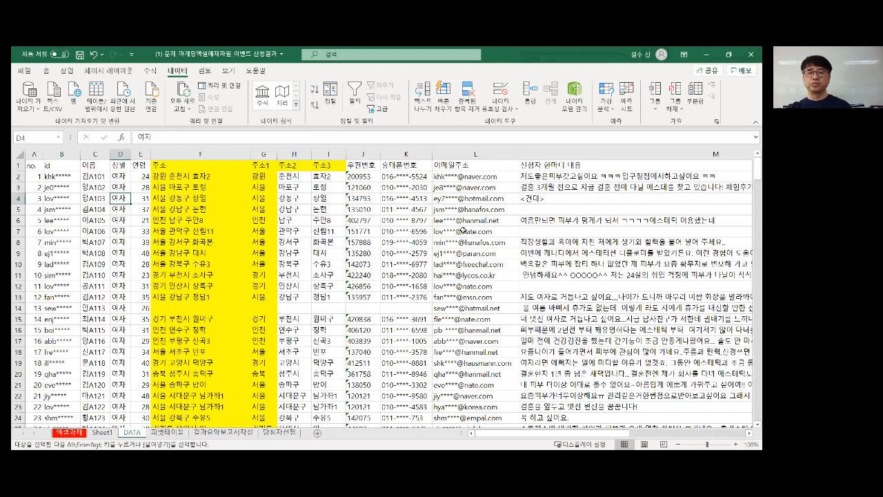
Copy the 이메일주소 column (column L) from the DATA sheet and insert it at column H of Sheet1
left_click(473, 200)
left_click(471, 154)
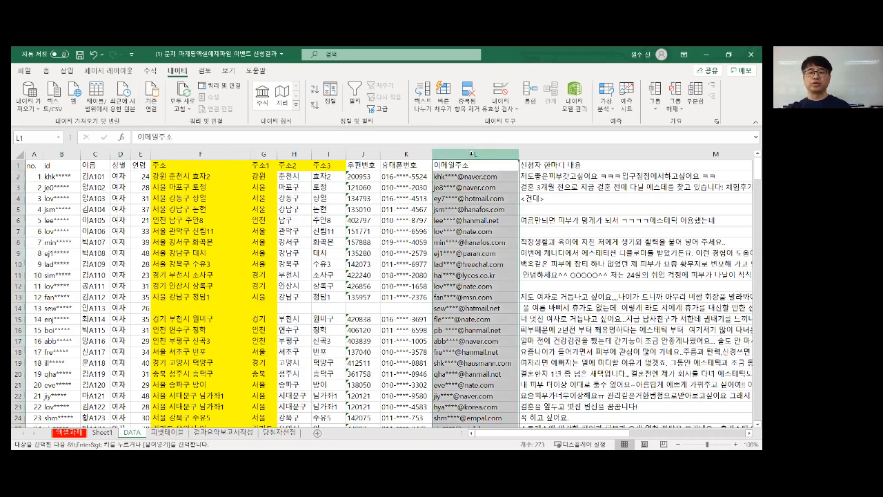
right_click(472, 154)
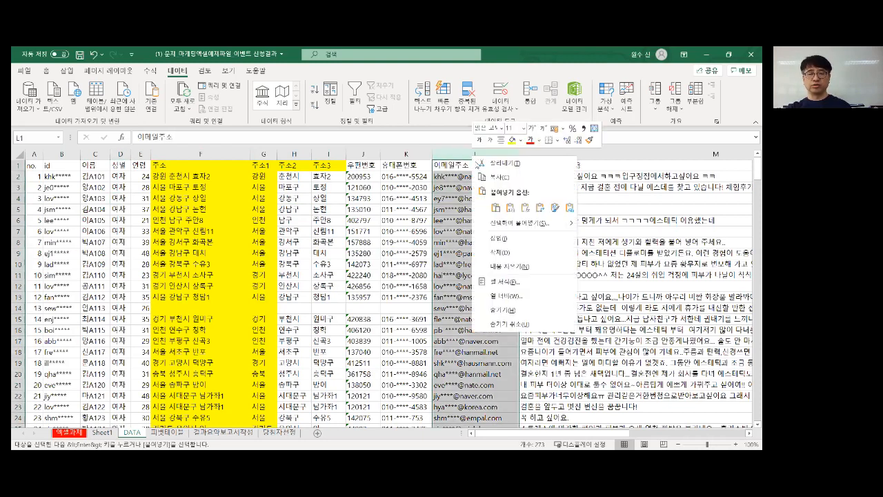
left_click(487, 178)
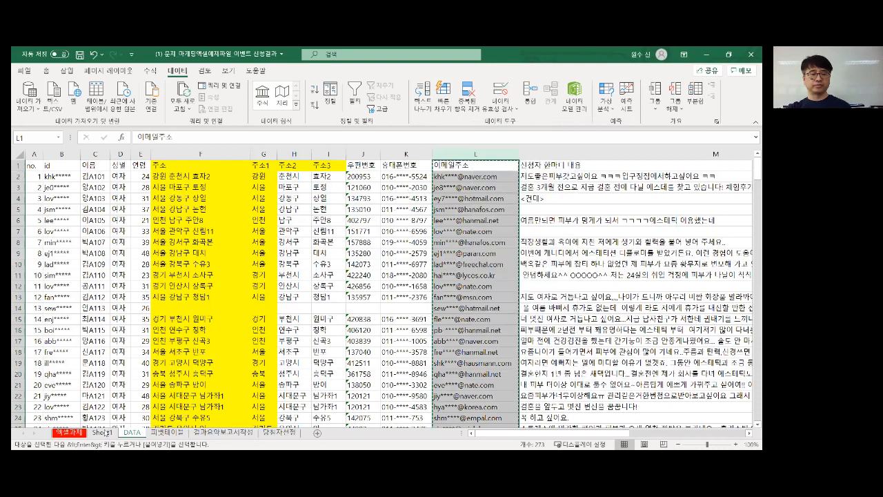
left_click(102, 432)
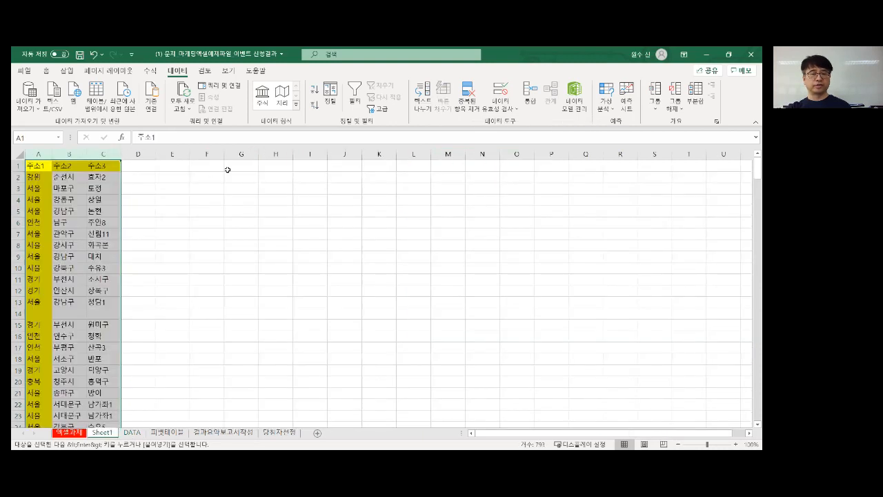
left_click(275, 154)
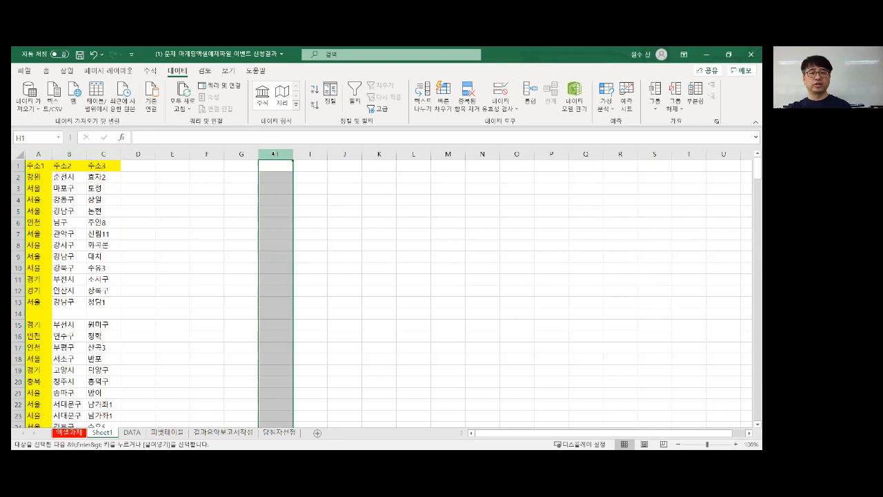
right_click(274, 154)
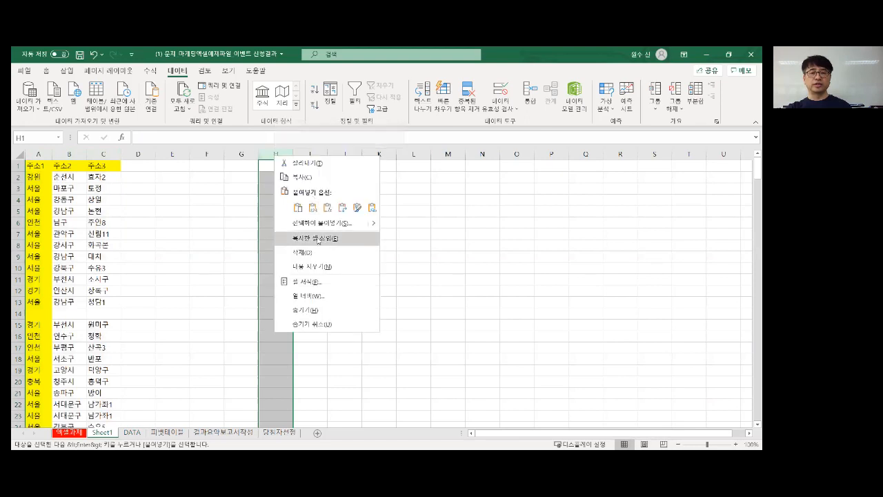
left_click(317, 239)
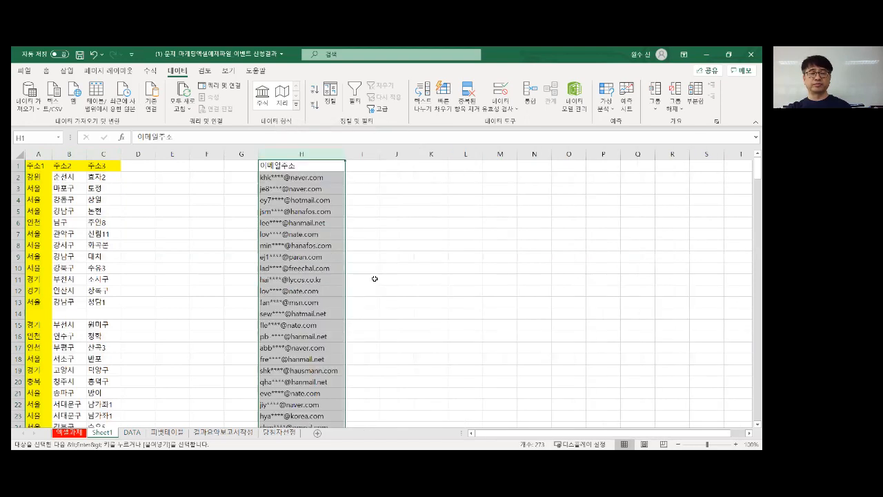
Split the 이메일주소 column (column H) of Sheet1 with Text to Columns, using @ as the only delimiter and General format
left_click(396, 222)
left_click(306, 153)
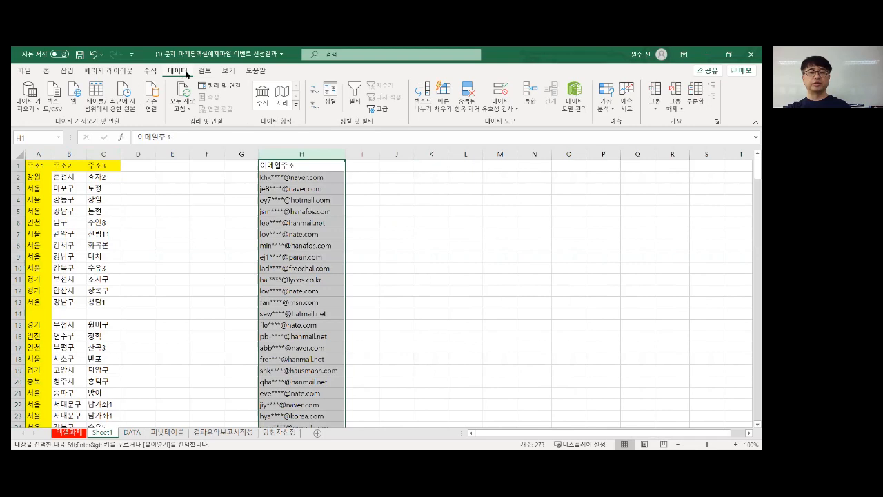
left_click(422, 111)
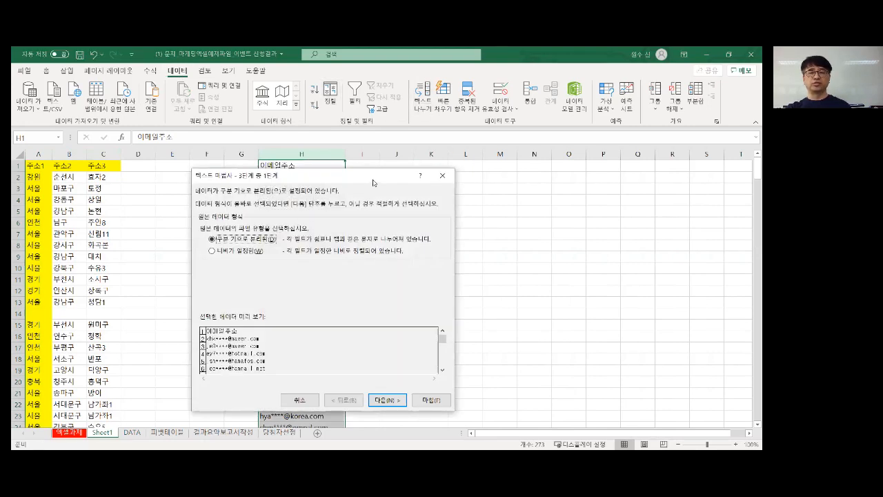
left_click_drag(372, 182, 568, 183)
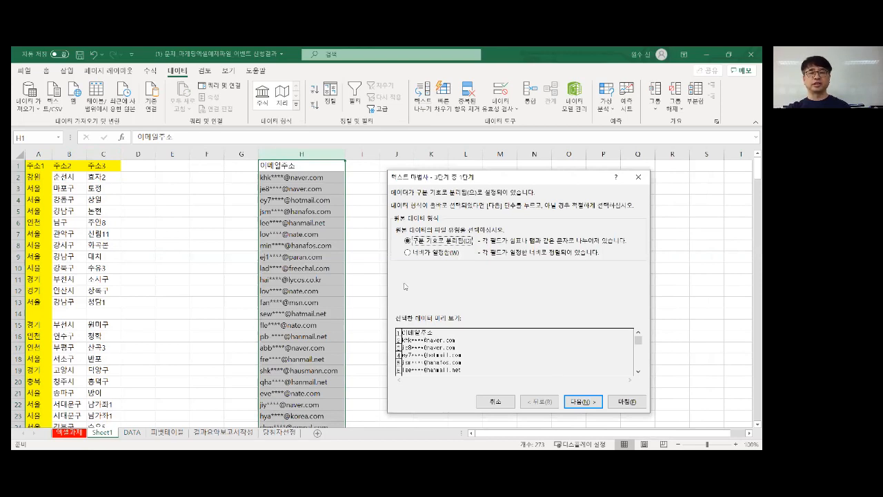
left_click(578, 400)
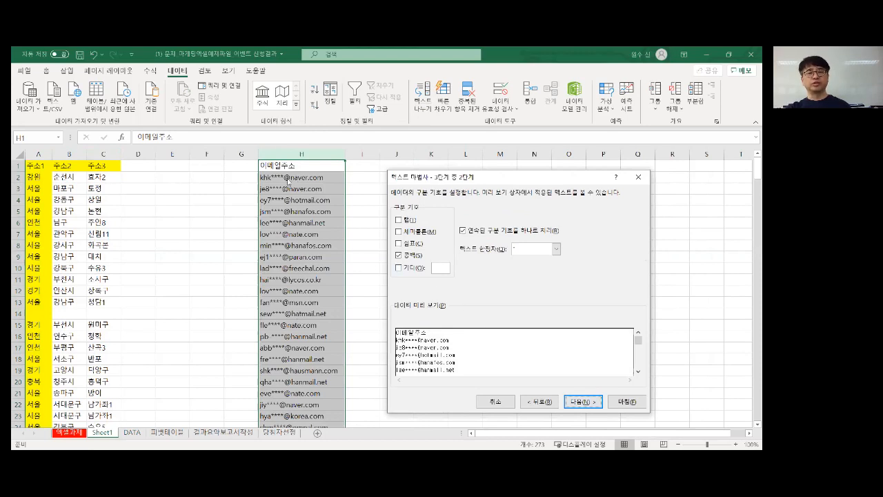
left_click(398, 255)
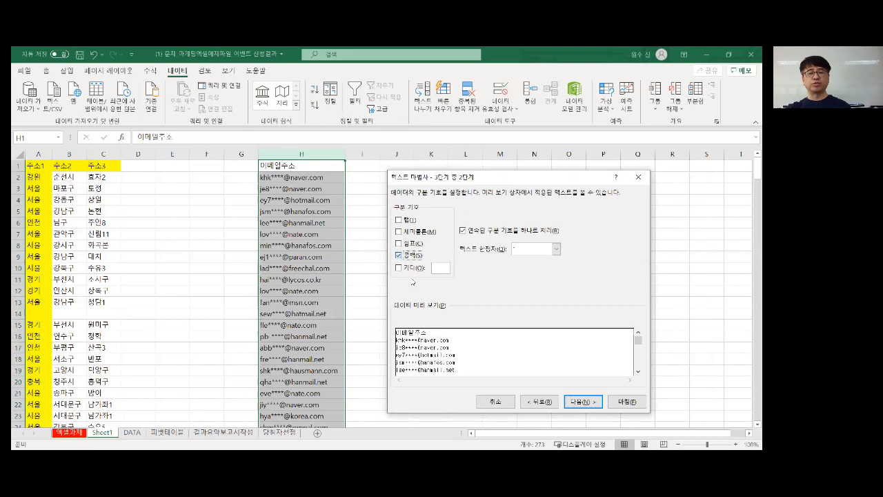
left_click(398, 267)
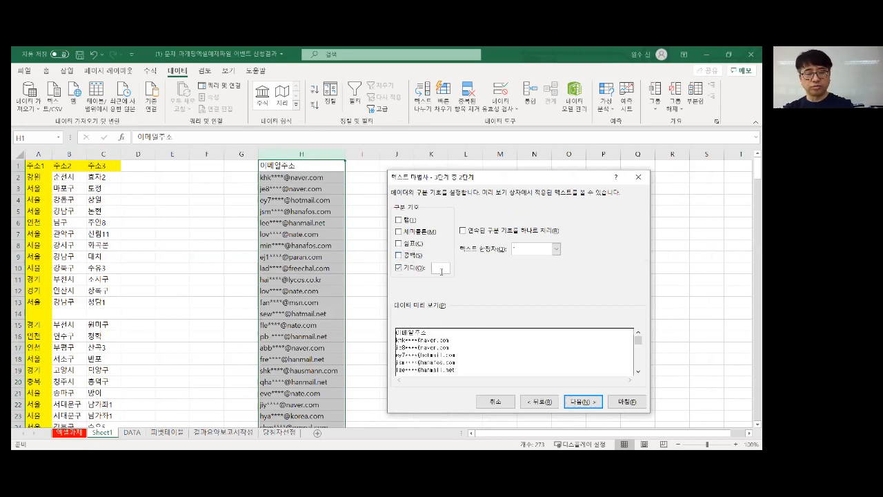
type("@")
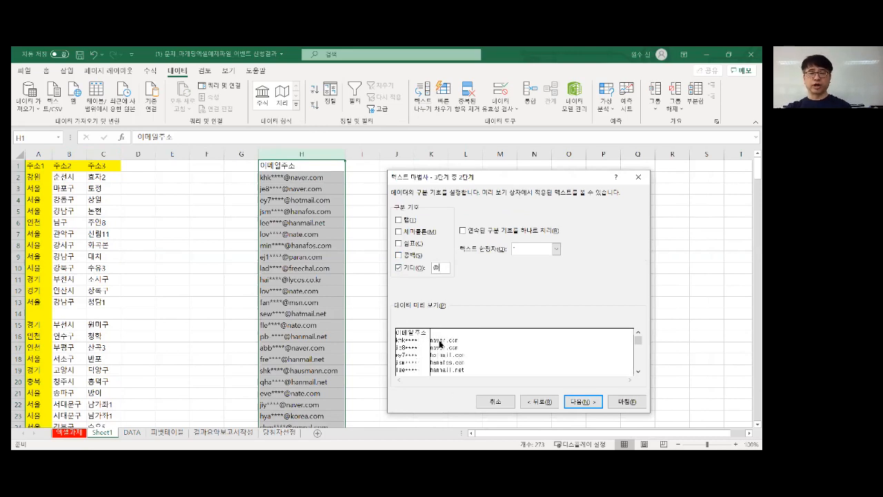
left_click(588, 404)
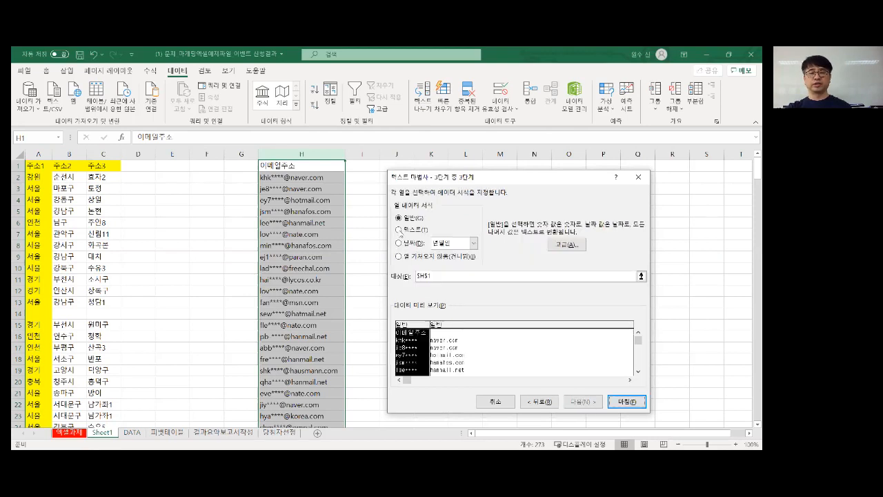
left_click(448, 332)
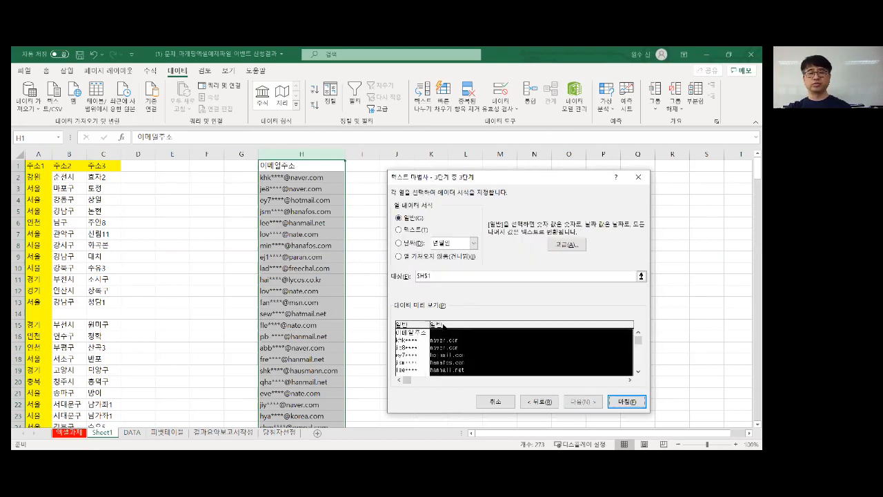
left_click(627, 401)
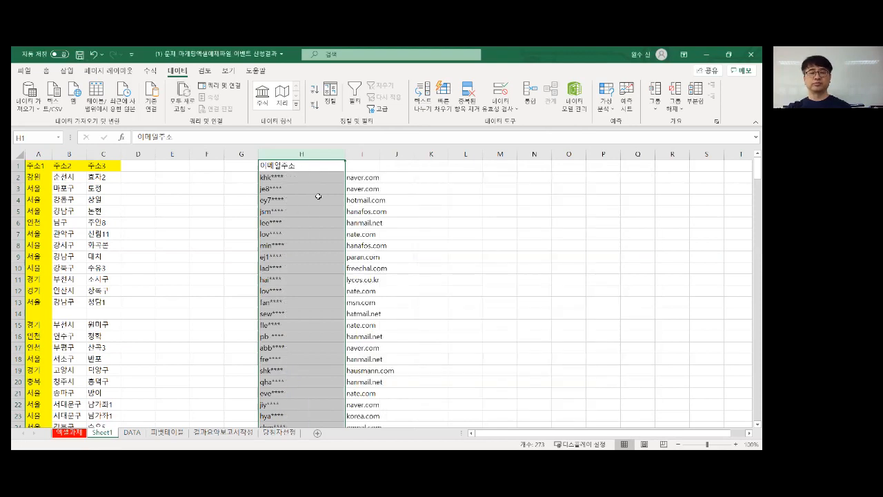
Head the split e-mail columns 아이디 in H1 and 도메인 in I1, and narrow column H
left_click(299, 165)
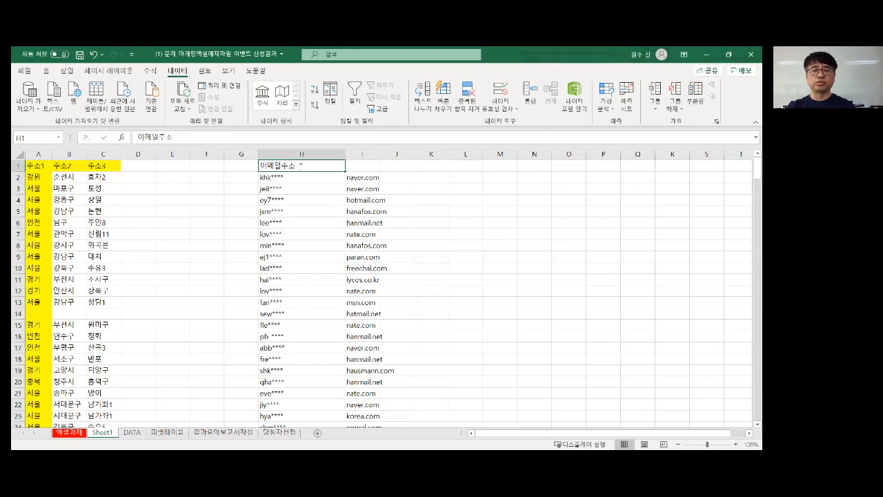
type("아이디")
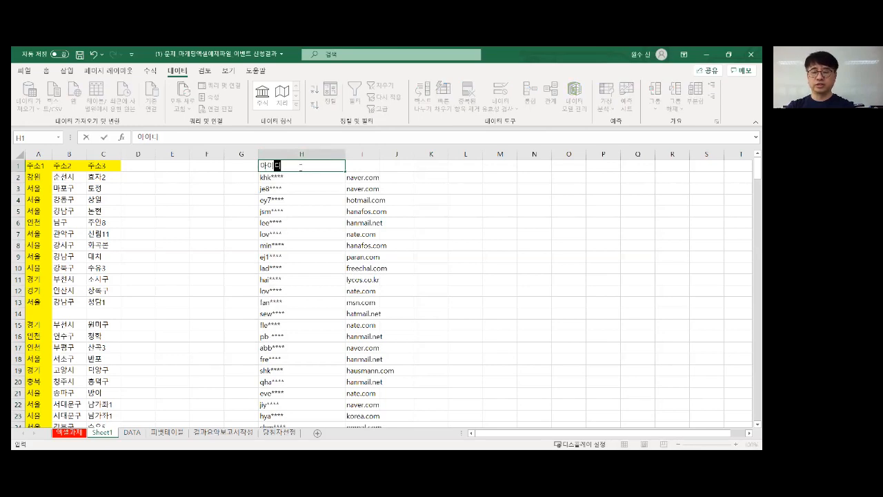
key("Tab")
type("ㄷ도메인")
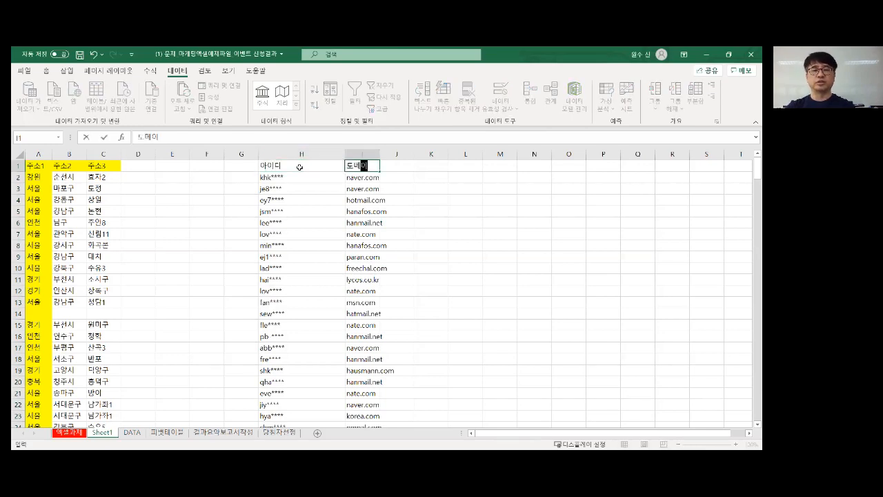
key("Return")
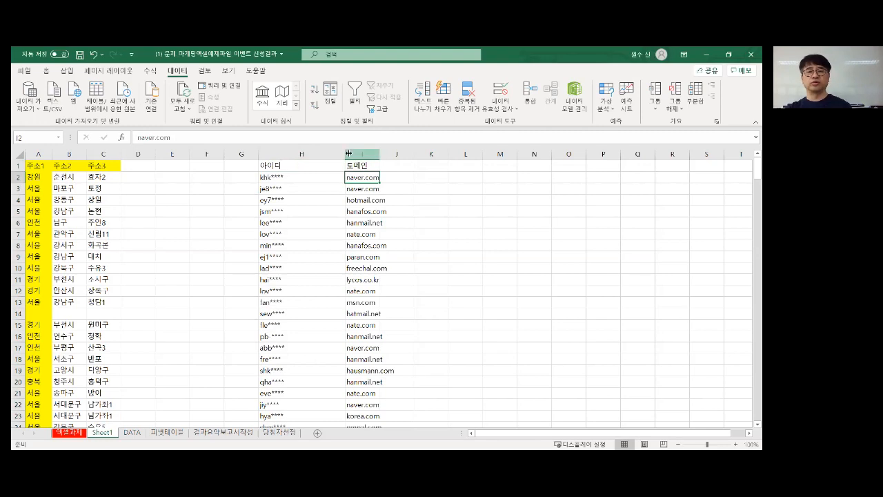
left_click_drag(348, 154, 294, 154)
Copy the 아이디 and 도메인 columns from Sheet1 and insert them before the 신청자 한마디 내용 column in the DATA sheet
left_click(289, 153)
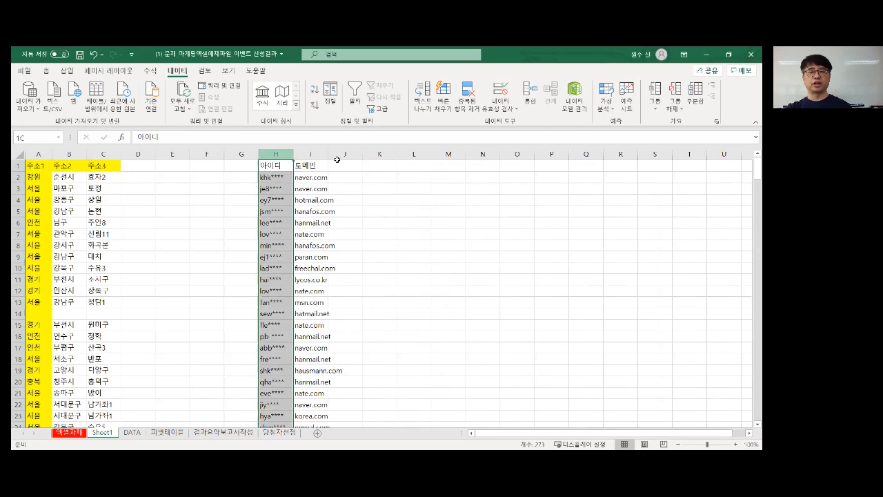
left_click_drag(338, 160, 314, 156)
key("ctrl+c")
left_click(131, 433)
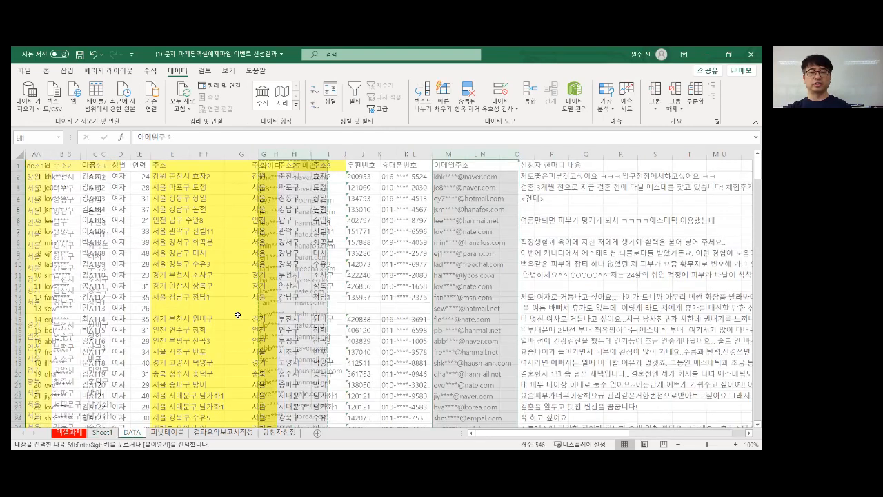
left_click(535, 153)
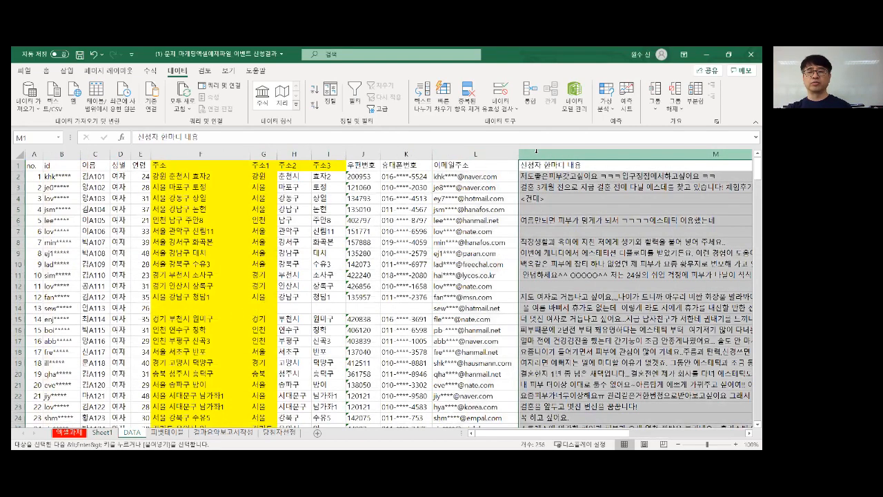
right_click(538, 155)
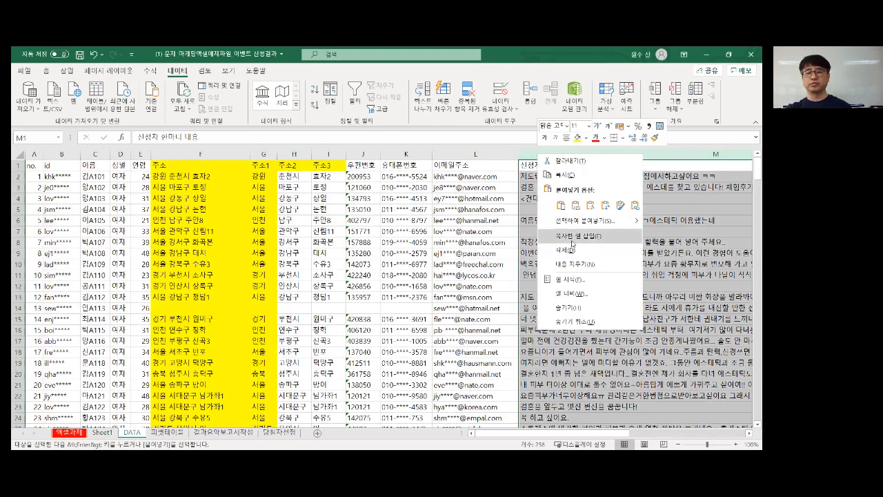
left_click(572, 236)
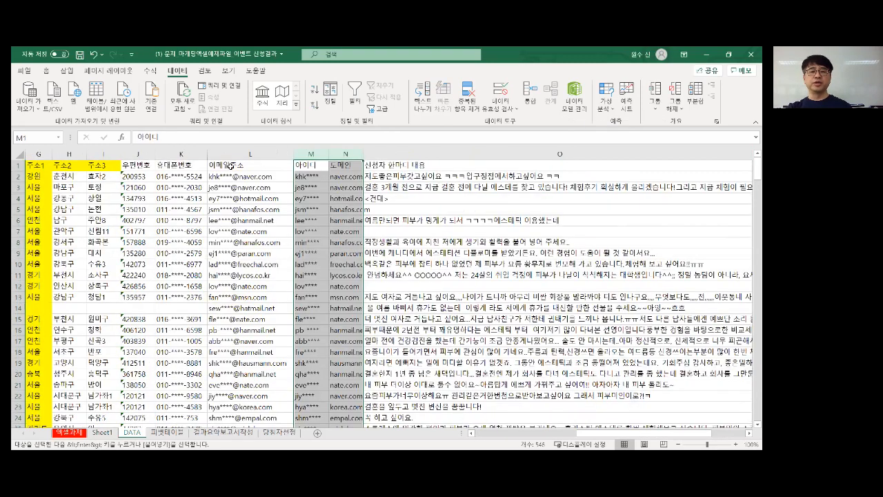
scroll(311, 354, "down", 12)
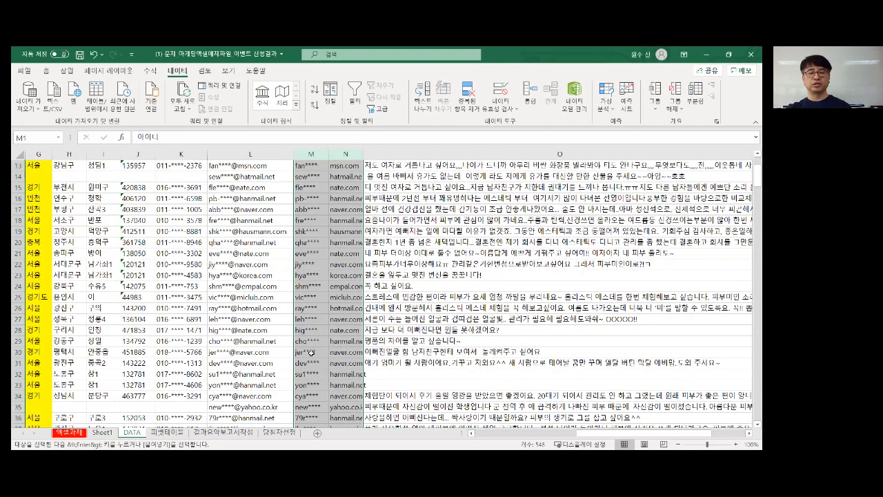
scroll(315, 354, "up", 12)
left_click(490, 436)
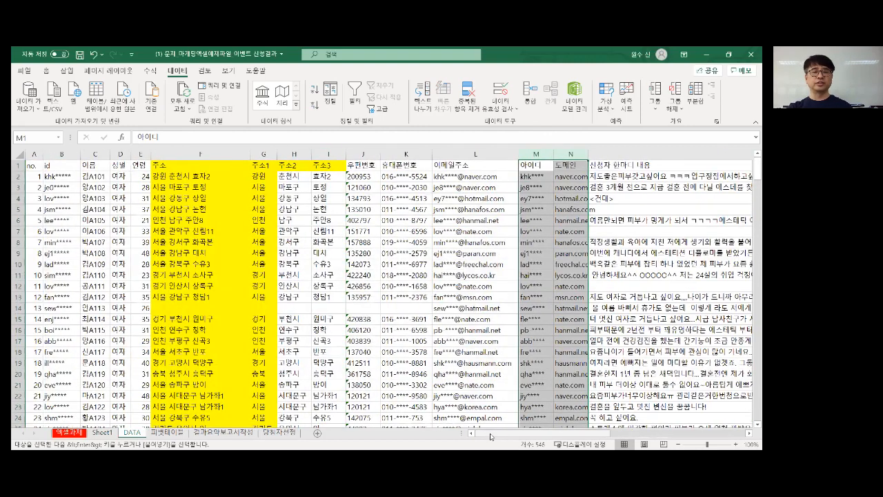
Create a pivot table from the DATA sheet's range A1:O273 on a new worksheet
left_click(179, 219)
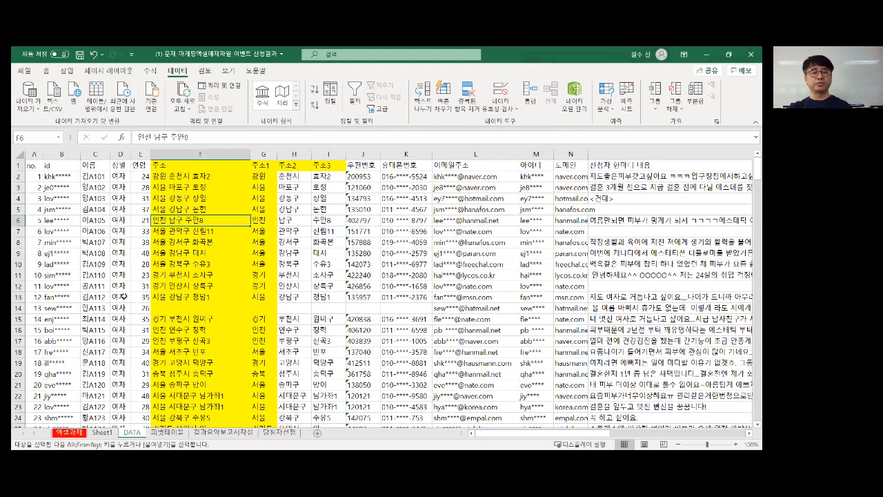
left_click(167, 433)
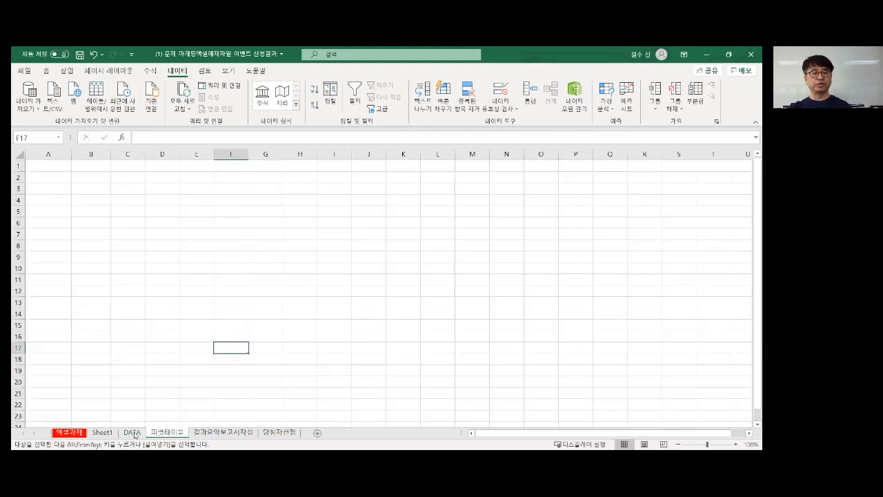
left_click(132, 434)
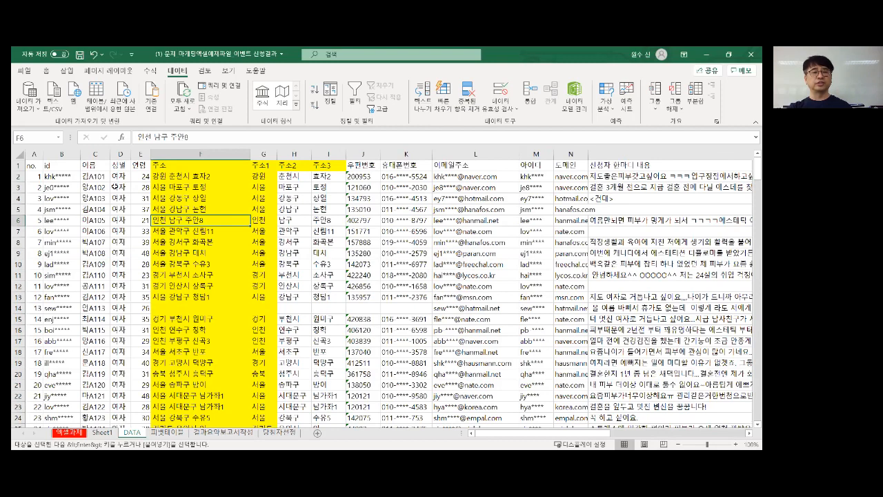
left_click(121, 198)
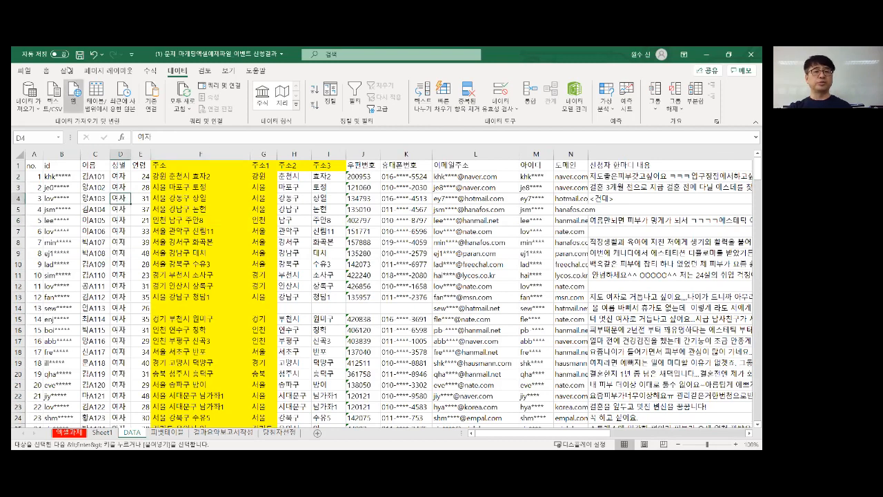
left_click(67, 72)
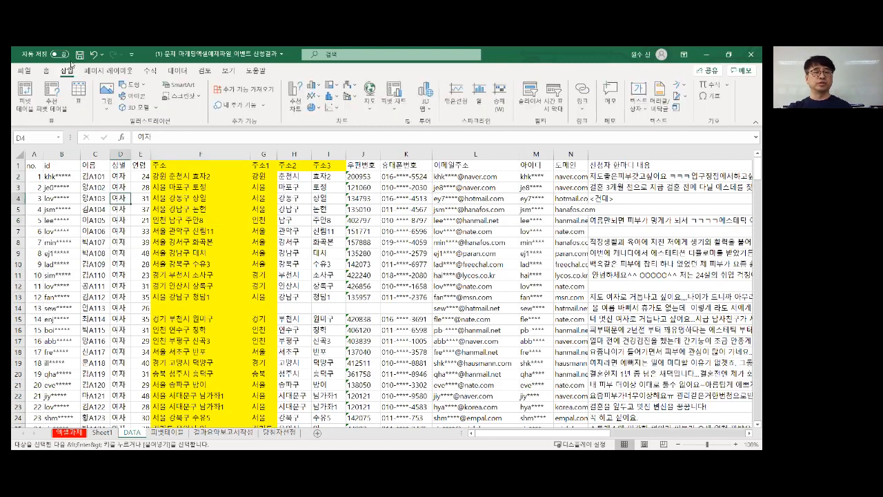
left_click(24, 97)
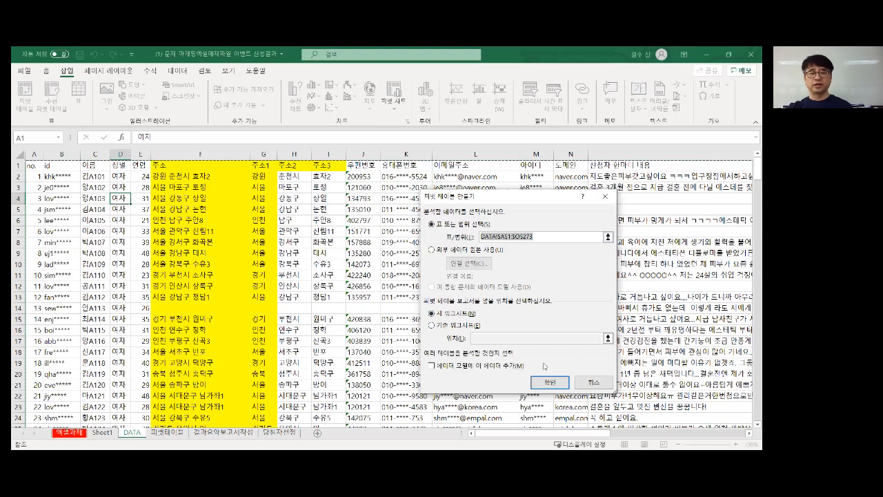
left_click(558, 386)
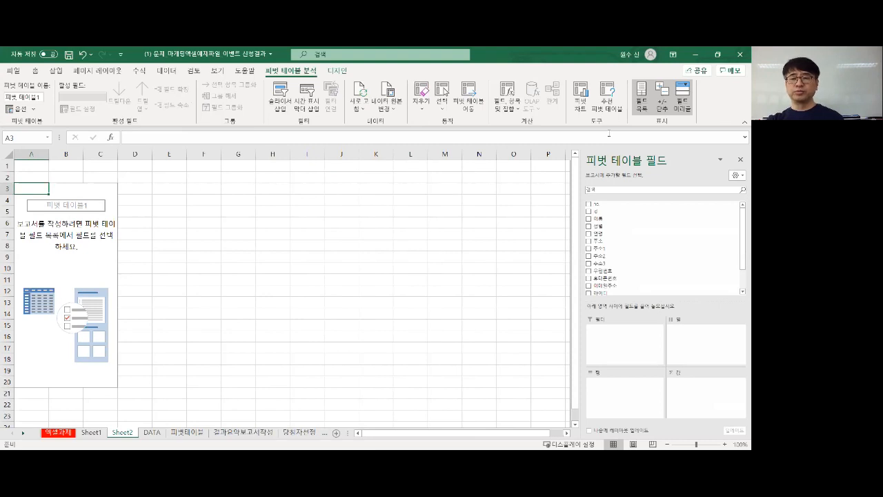
Add the 성별 field to the rows area of the new pivot table on Sheet2
left_click(644, 205)
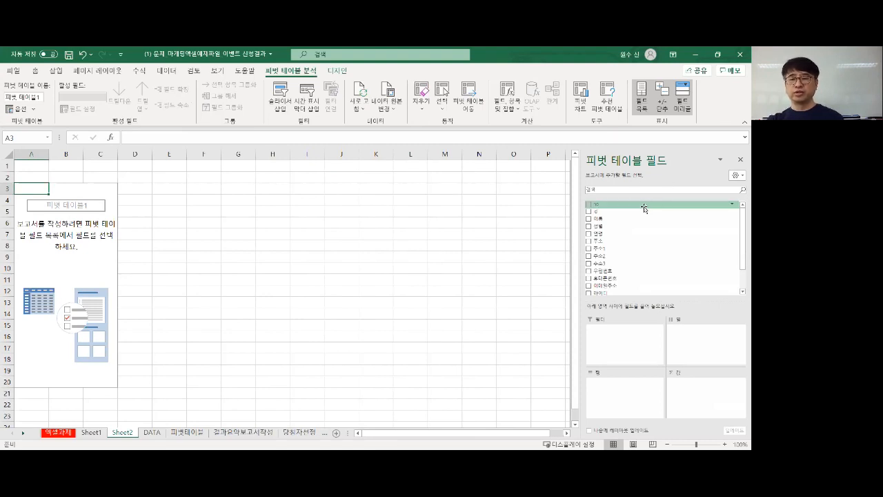
scroll(643, 210, "down", 2)
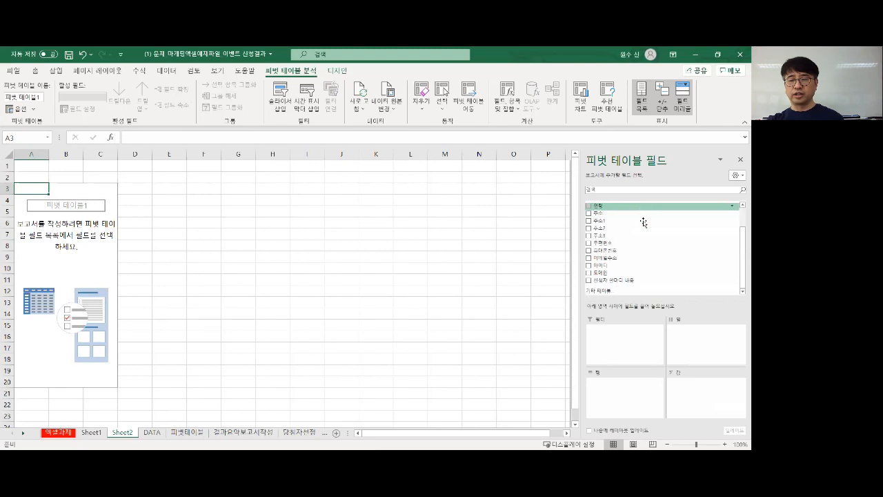
scroll(660, 276, "up", 2)
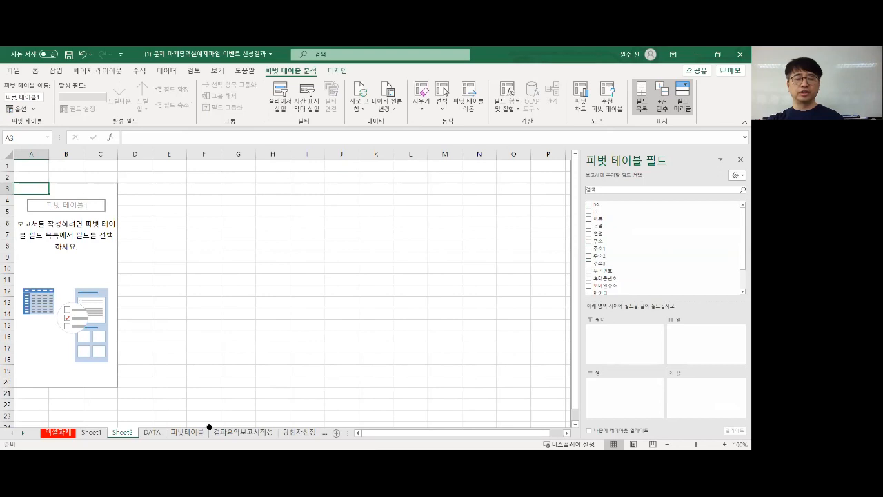
left_click(153, 432)
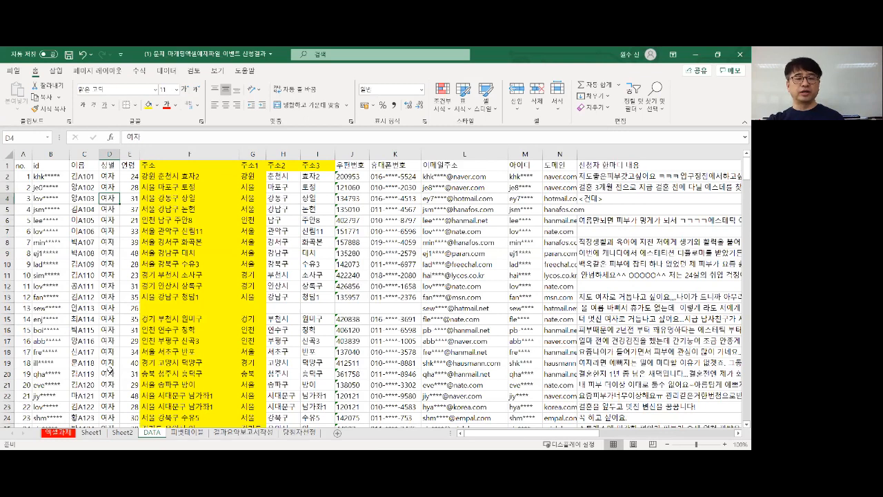
left_click(122, 435)
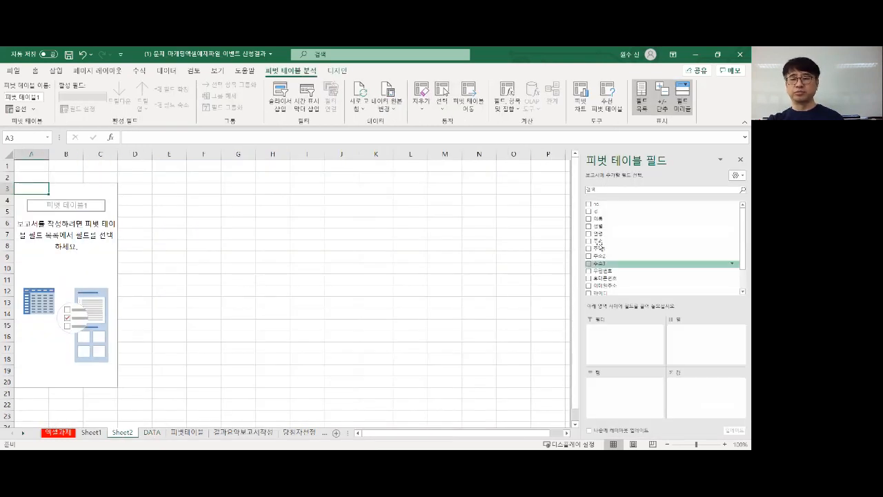
left_click_drag(602, 228, 610, 400)
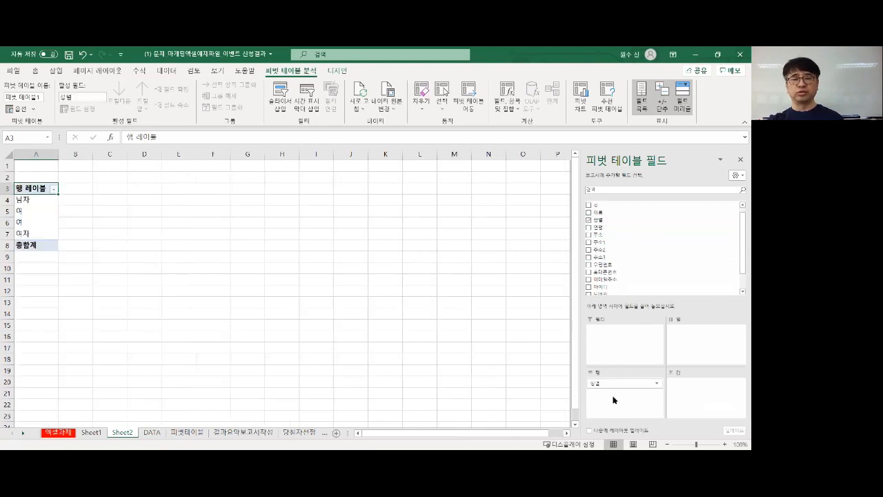
scroll(607, 207, "up", 1)
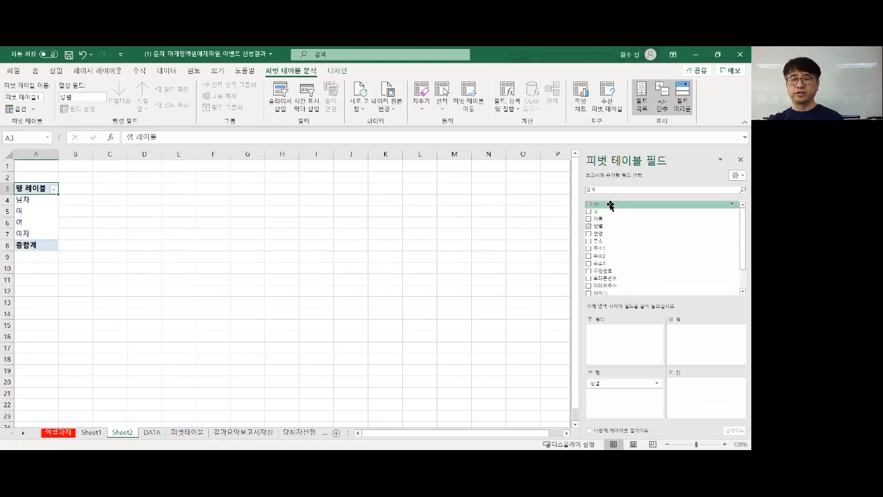
Add the no. field to the pivot table's values area and summarise it by count (개수)
left_click_drag(611, 205, 701, 398)
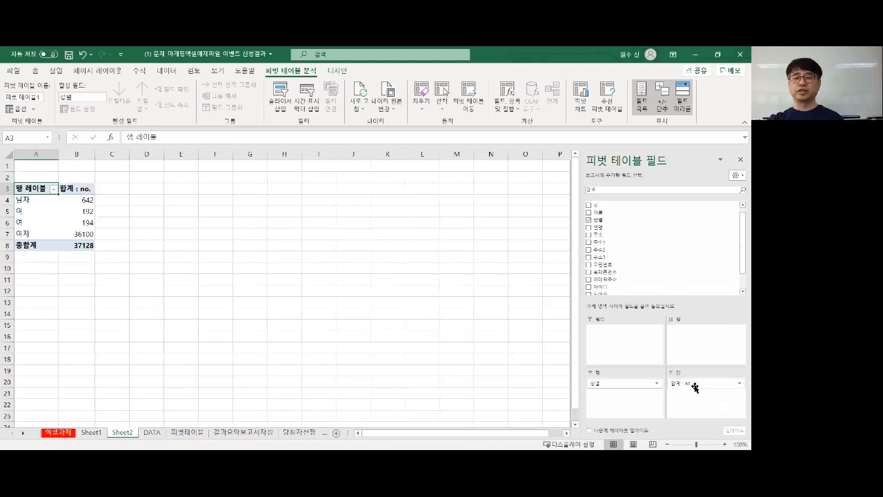
left_click(694, 386)
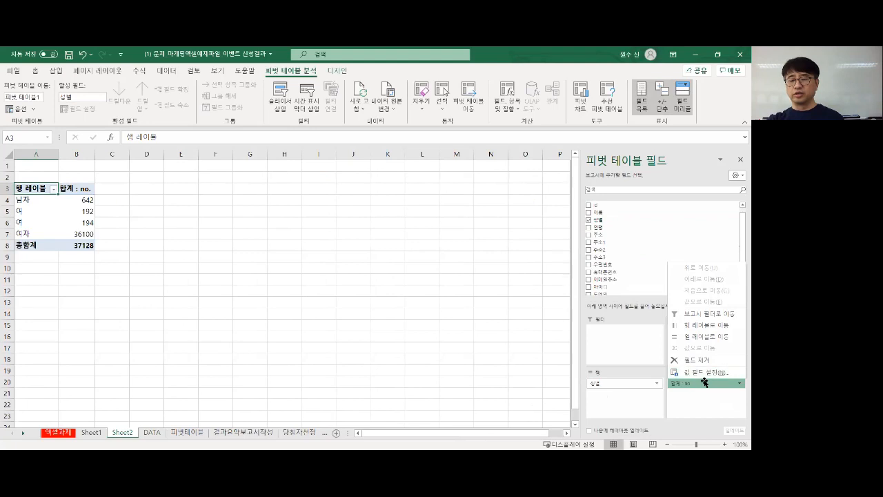
left_click(702, 372)
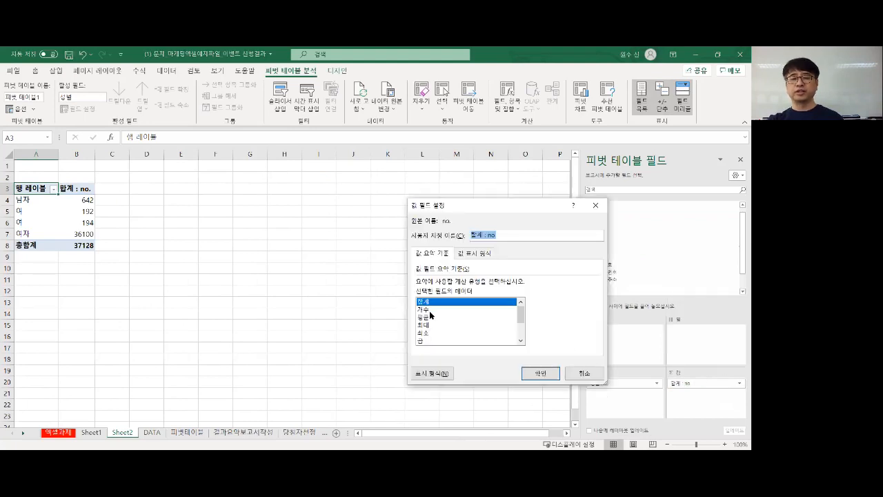
left_click(429, 309)
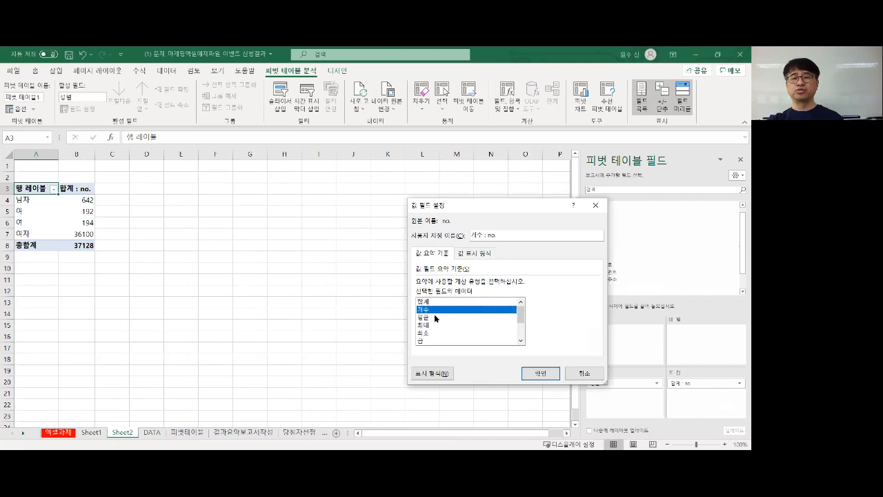
left_click(543, 376)
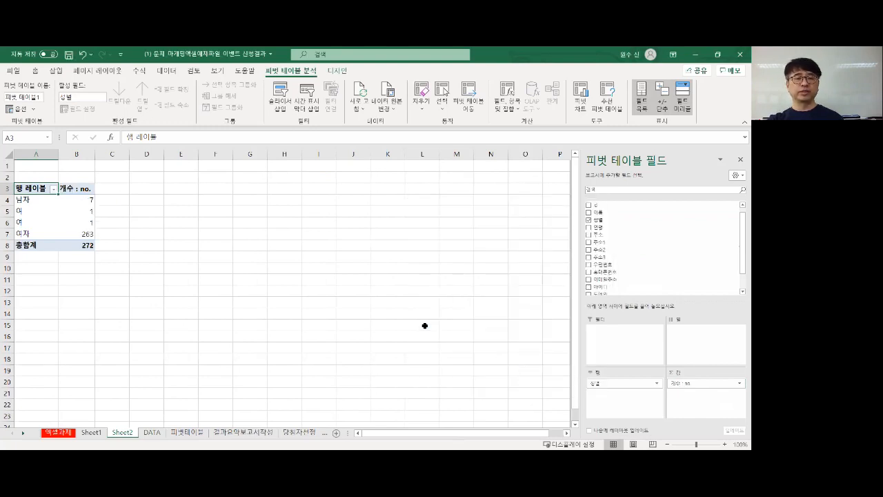
left_click(76, 202)
left_click(90, 214)
left_click(87, 220)
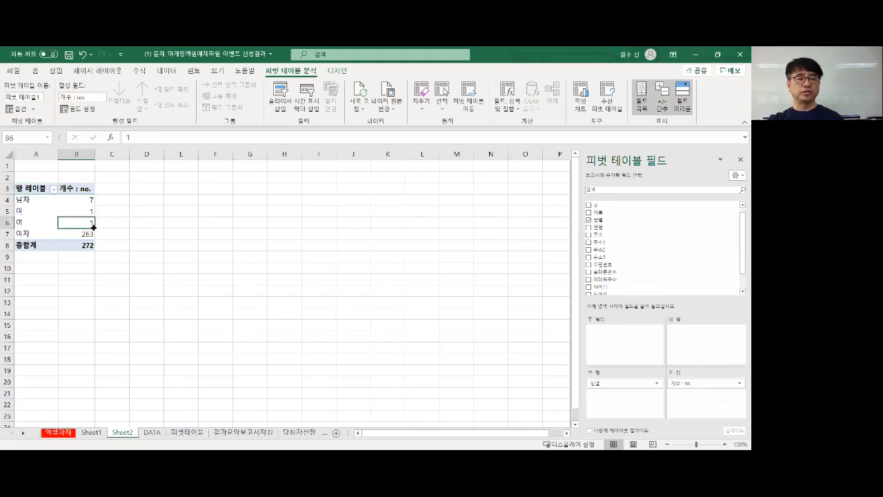
left_click(90, 236)
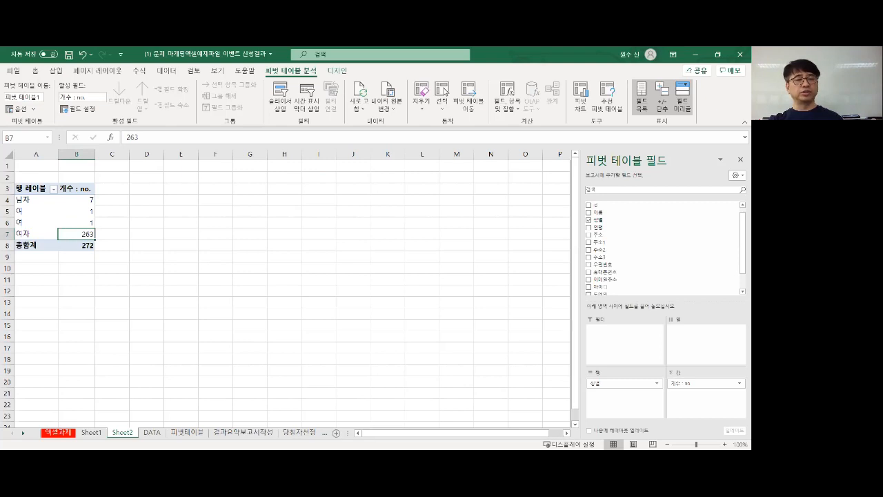
Sort the DATA sheet's records by the 성별 column in ascending order
left_click(152, 432)
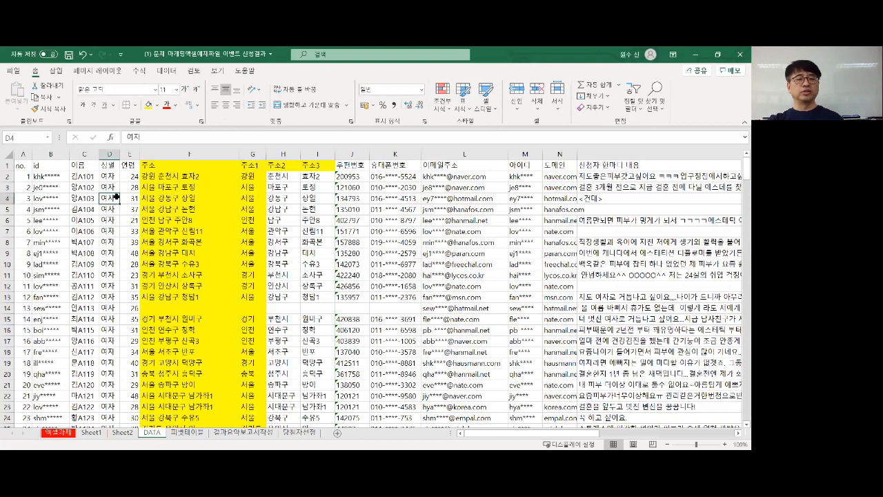
left_click(167, 71)
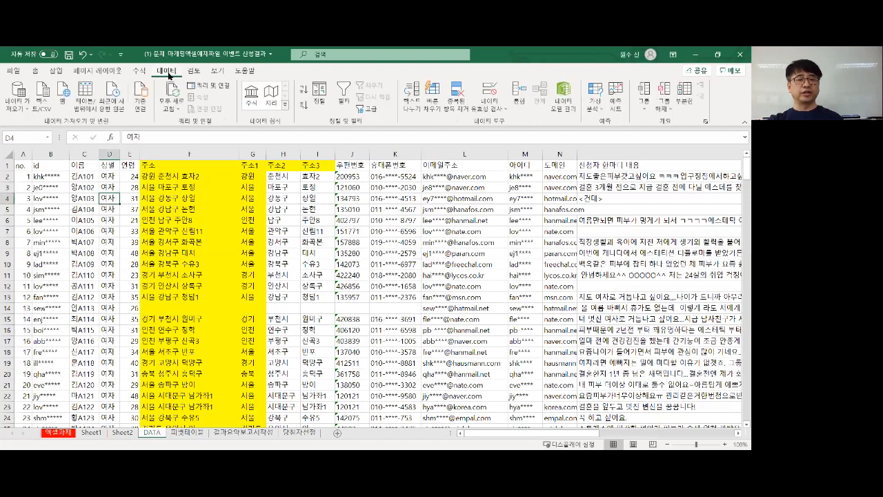
left_click(324, 101)
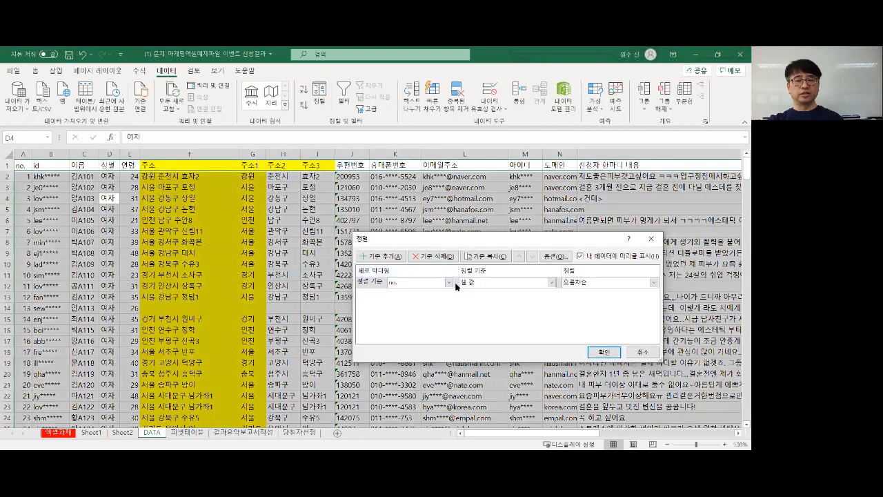
left_click(449, 282)
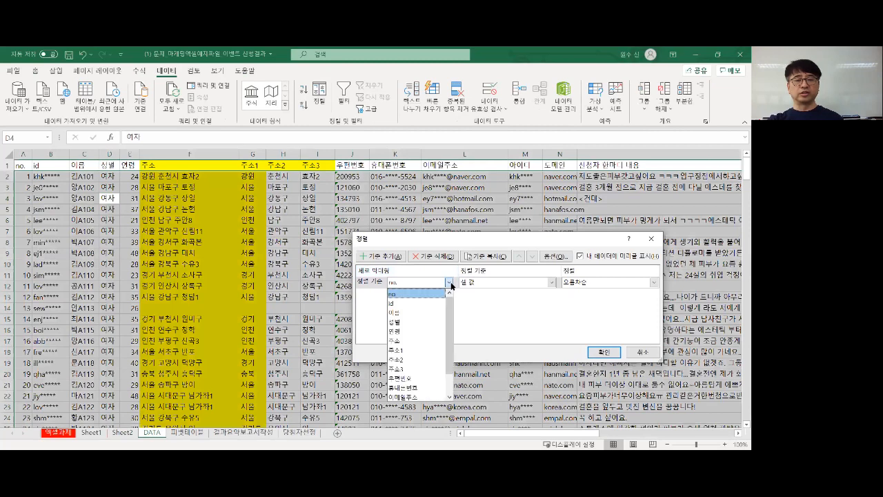
left_click(427, 322)
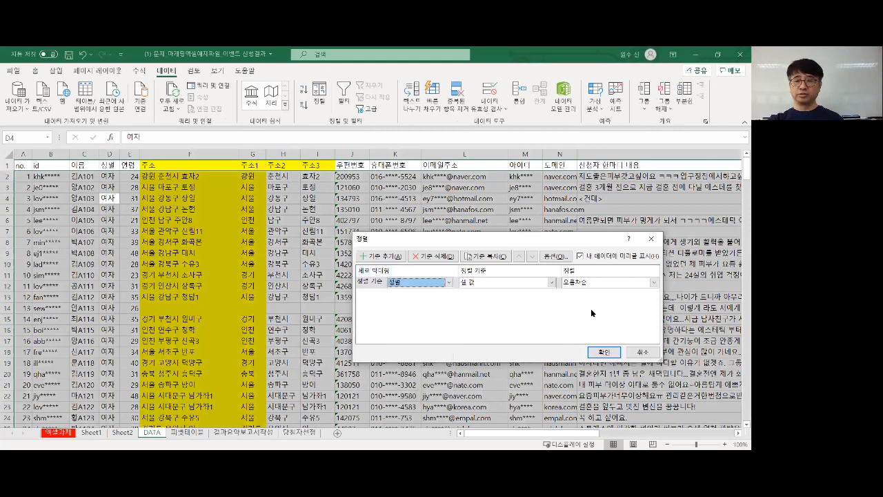
left_click(609, 353)
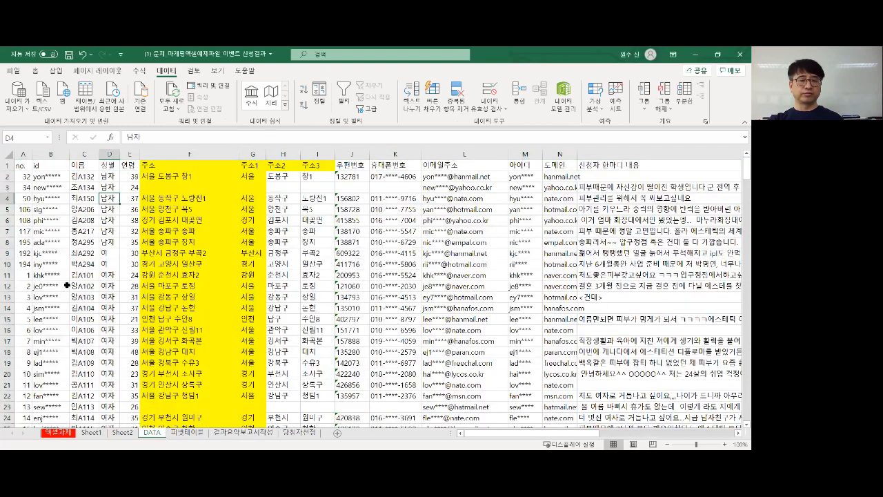
Compare the 여 entries in D9 and D10 of the DATA sheet and remove the trailing space in D10
left_click(107, 253)
left_click(111, 264)
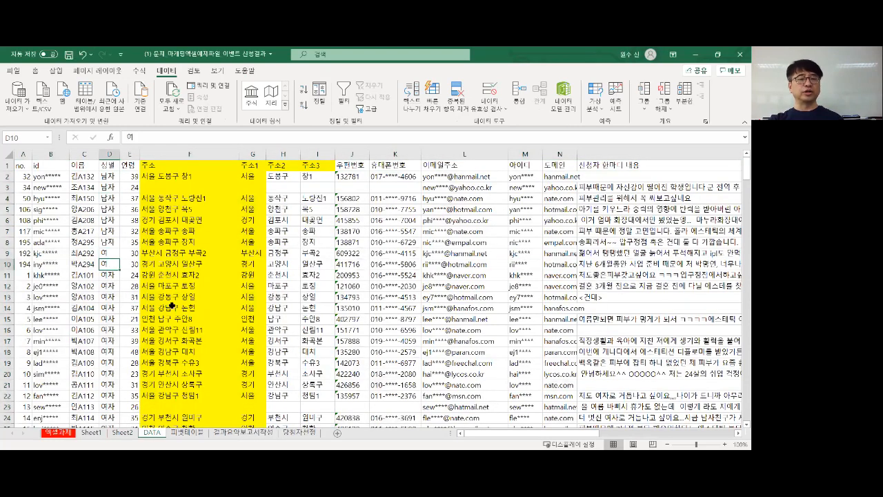
left_click(111, 252)
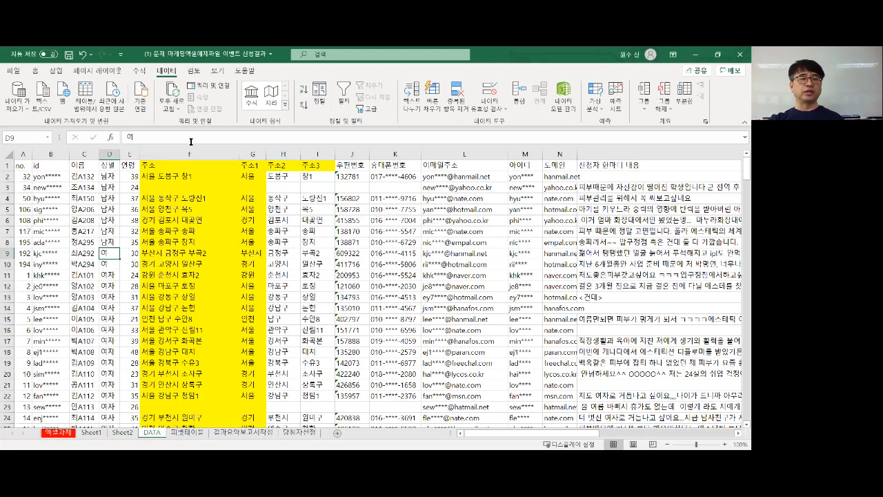
left_click(109, 264)
left_click(181, 138)
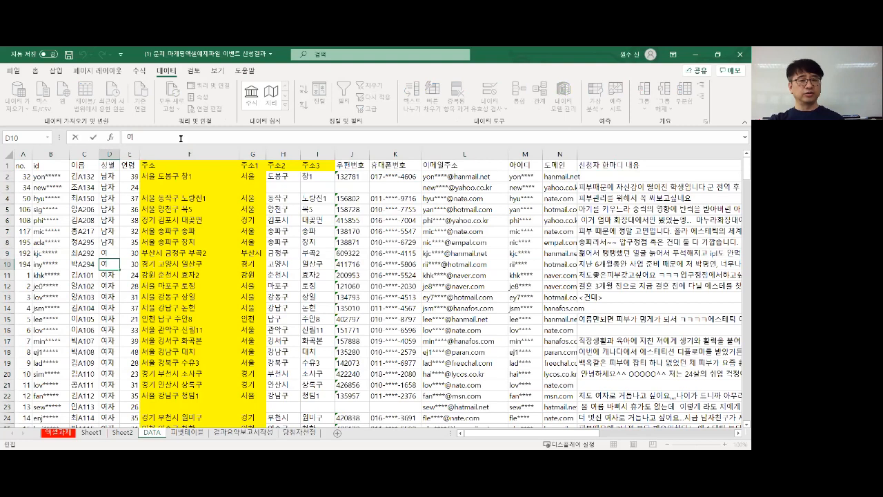
left_click(108, 253)
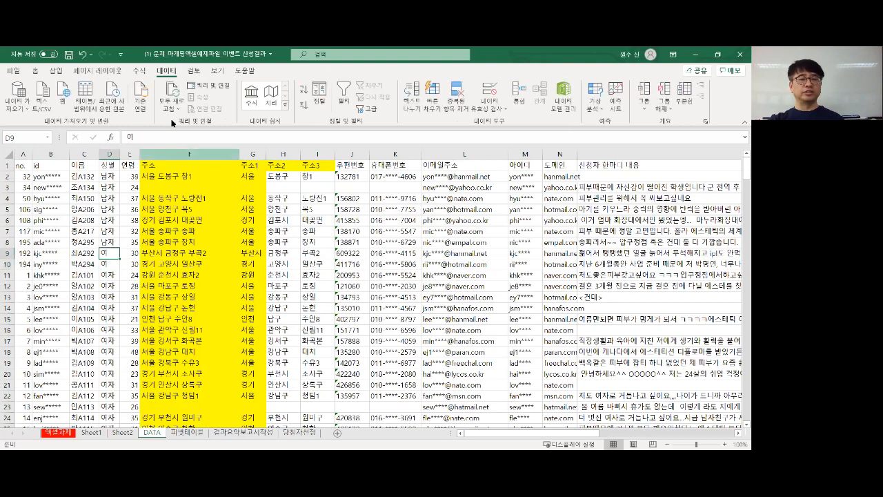
left_click(179, 138)
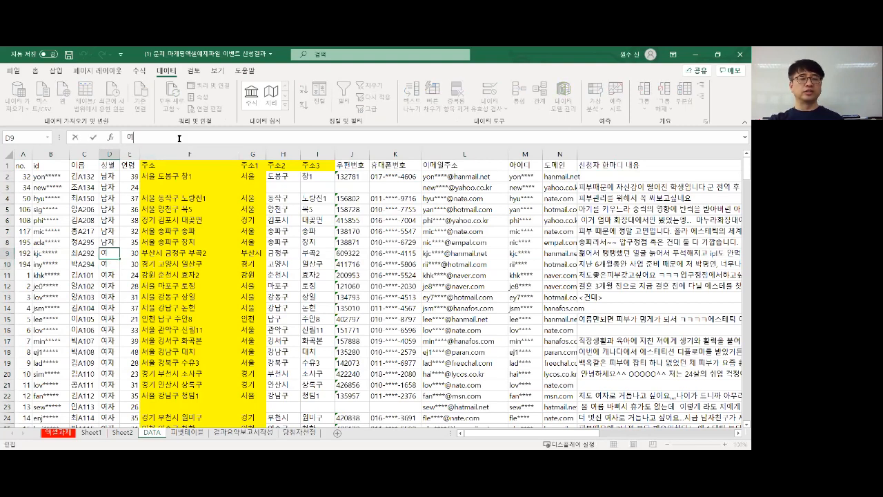
left_click(109, 262)
left_click(200, 139)
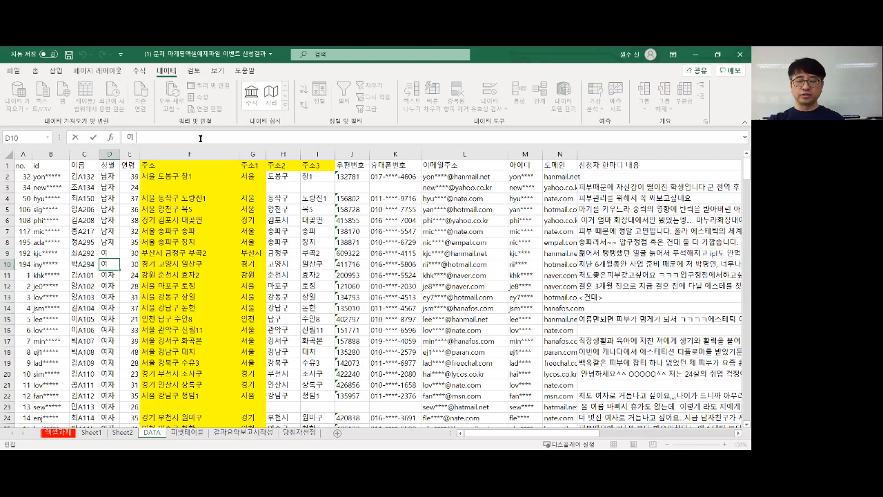
key("BackSpace")
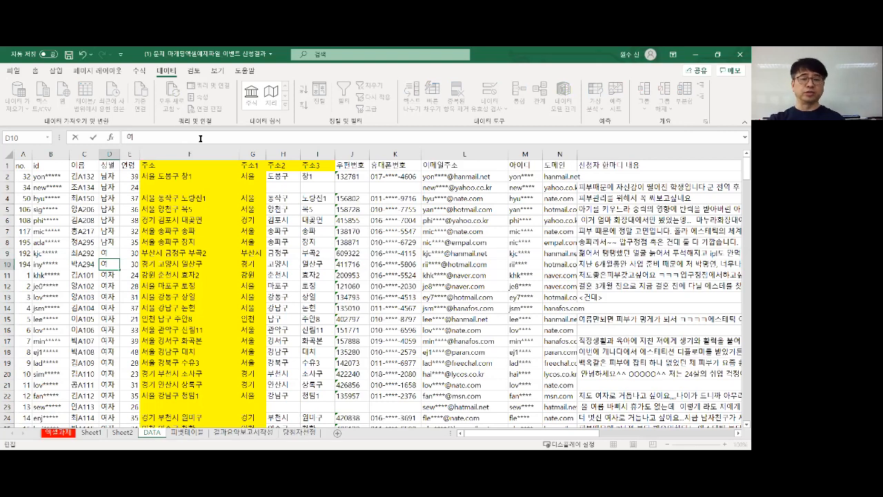
key("Return")
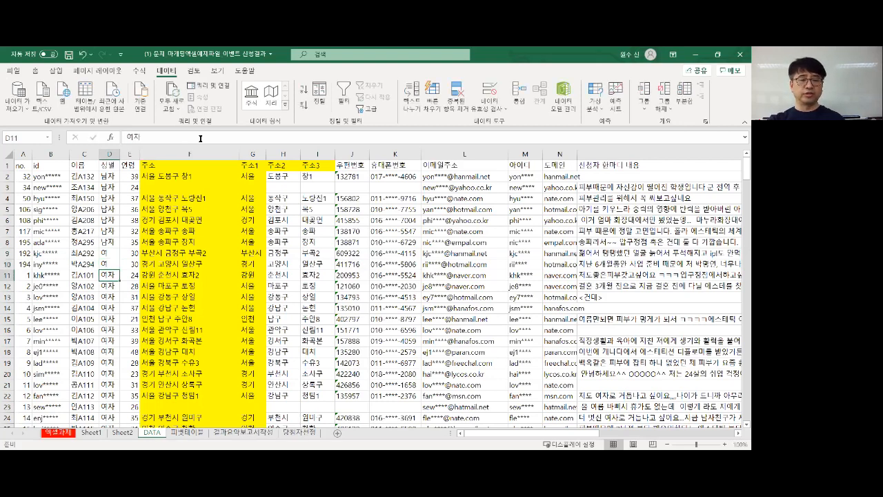
Refresh the pivot table on Sheet2 and check the count for 여
left_click(127, 431)
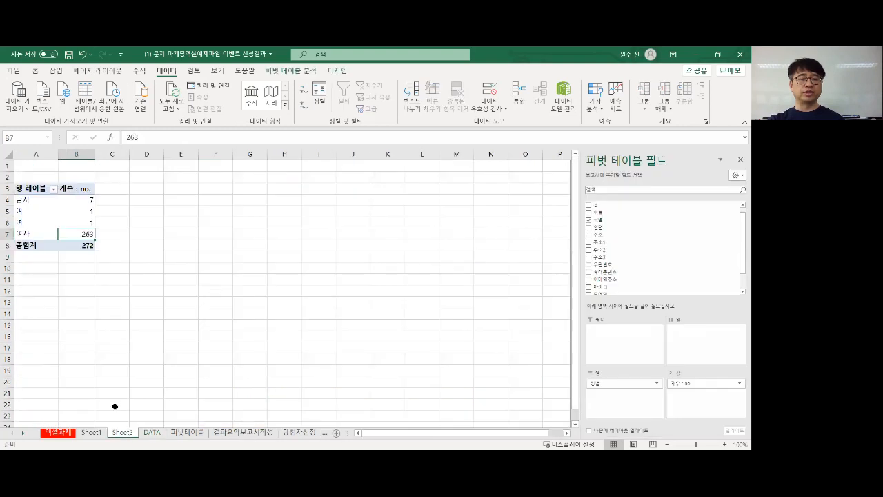
left_click(72, 220)
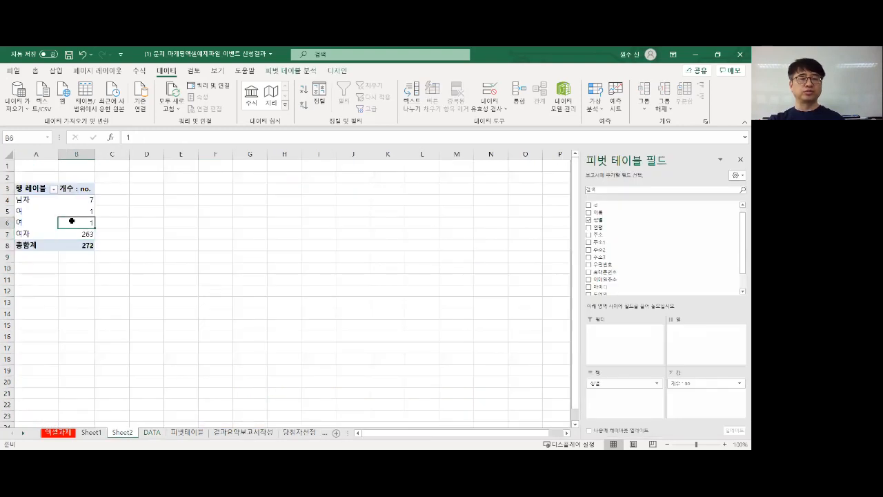
right_click(72, 224)
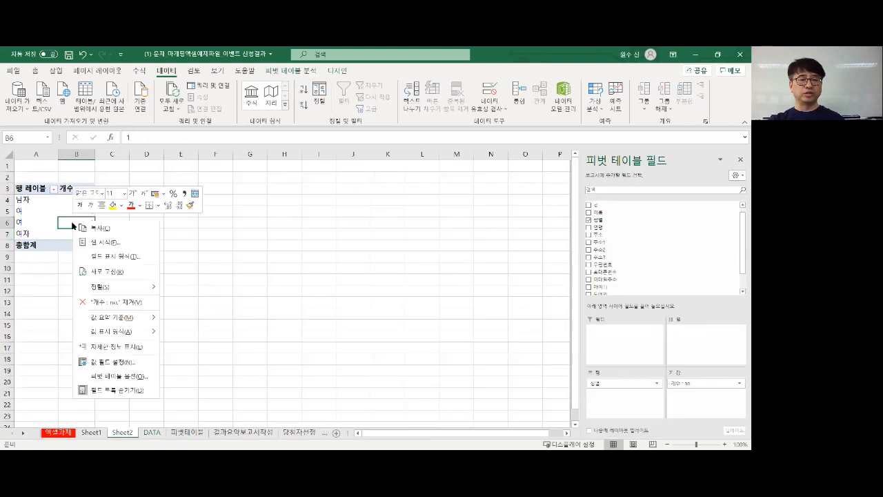
left_click(104, 275)
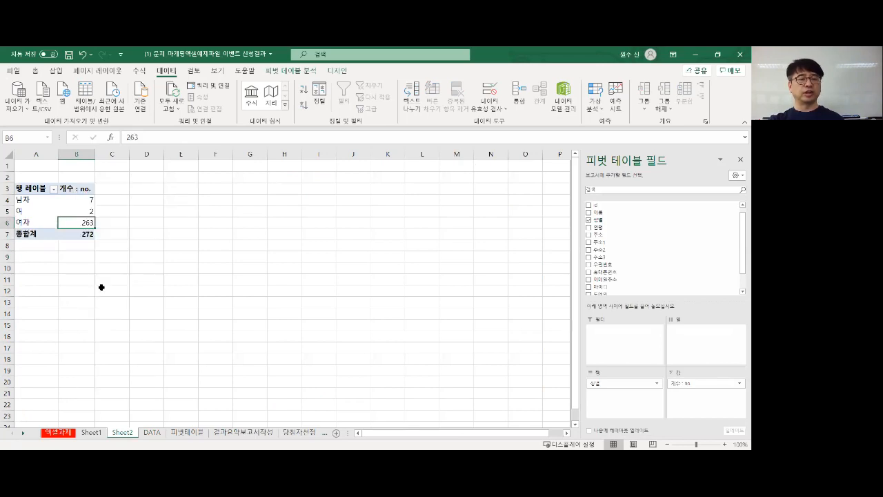
left_click(76, 213)
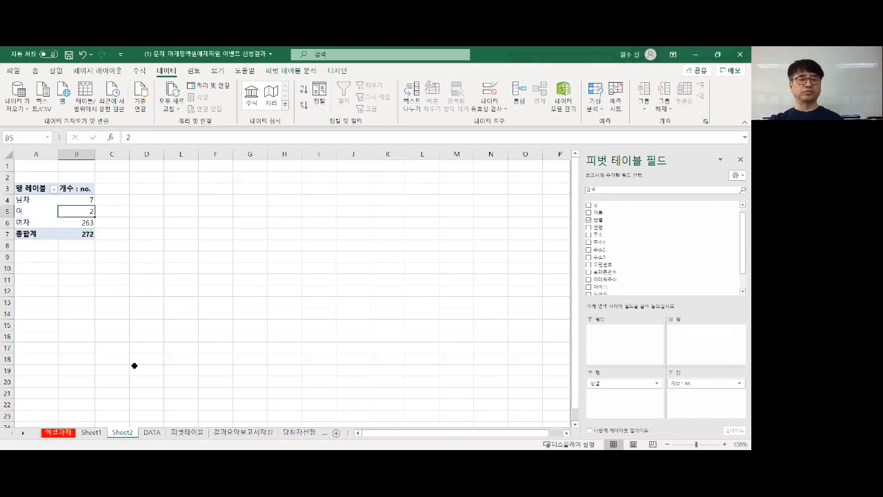
Rename the pivot table's worksheet Sheet2 as 피벗
left_click(91, 432)
left_click(124, 432)
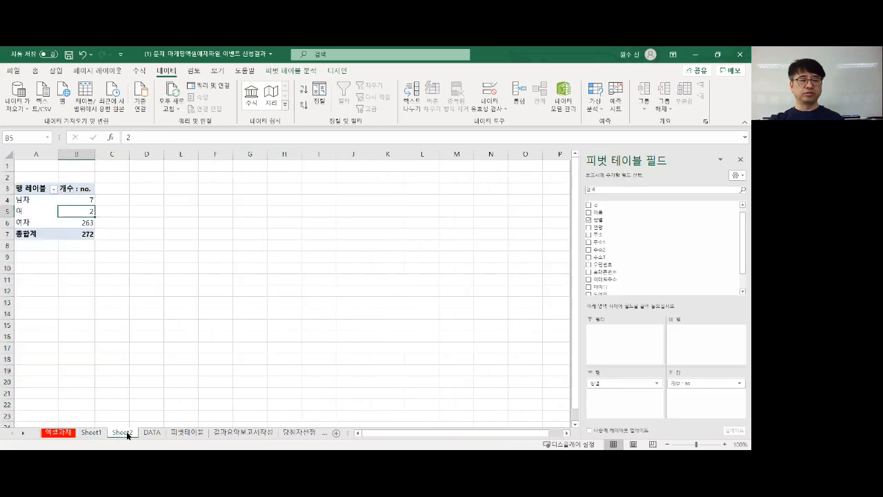
type("피")
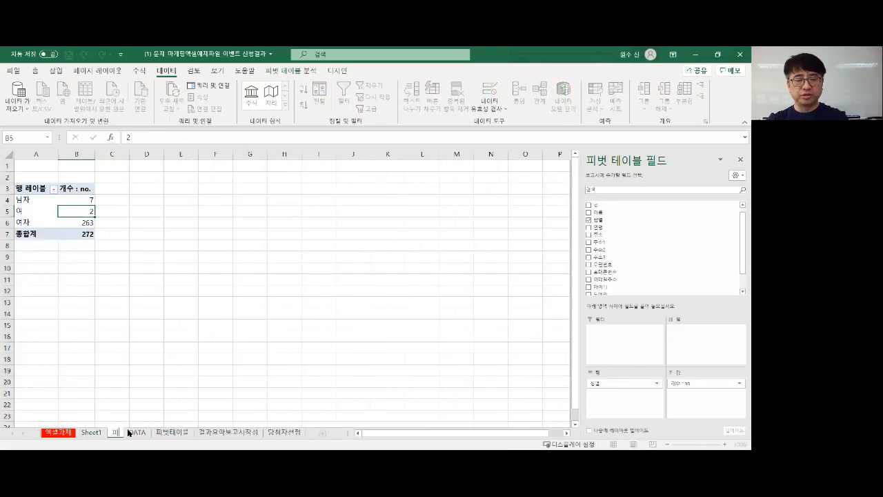
type("벗")
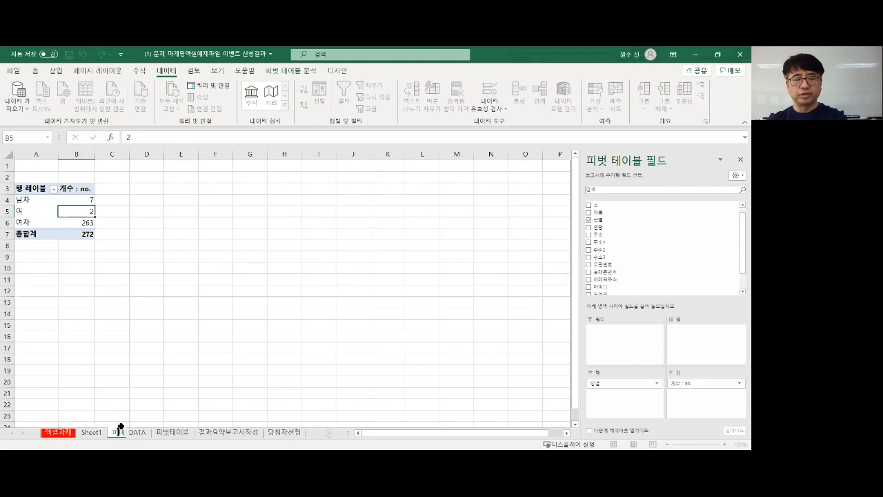
left_click(182, 266)
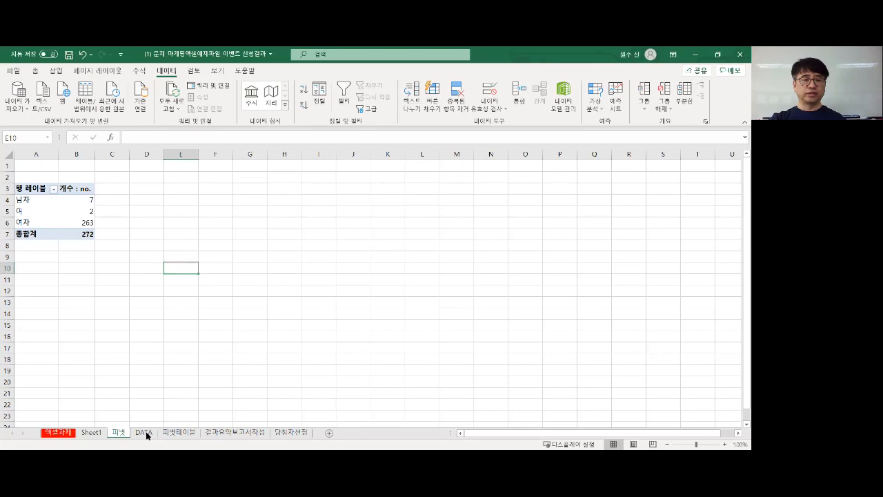
Fill the value 여자 from D11 up into D9 and D10 of the DATA sheet's 성별 column
left_click(143, 433)
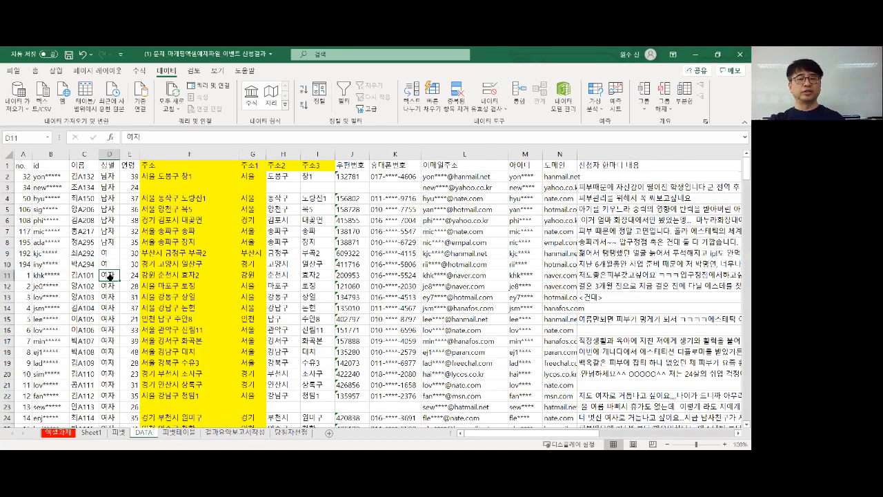
left_click(118, 432)
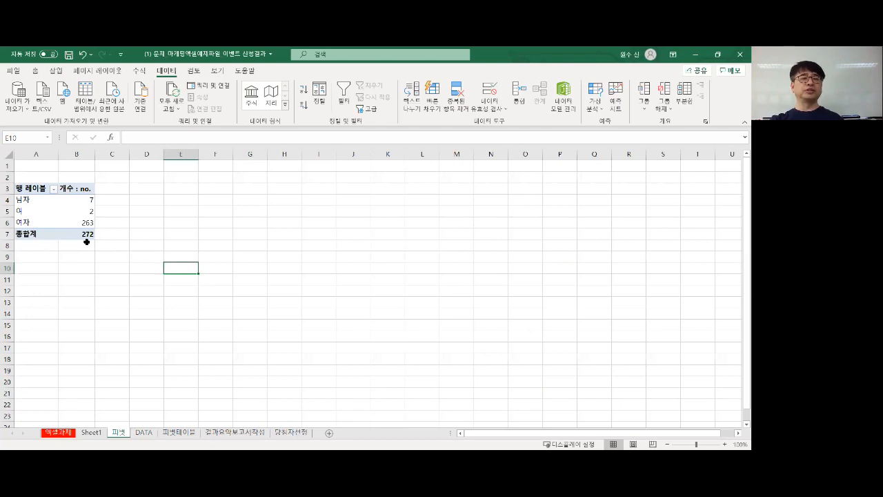
left_click(144, 432)
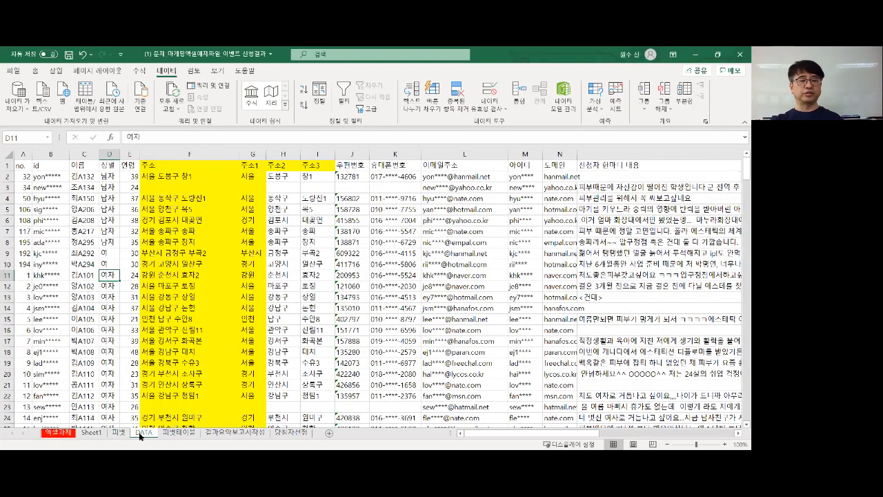
left_click(109, 265)
left_click(117, 275)
left_click_drag(120, 280, 123, 254)
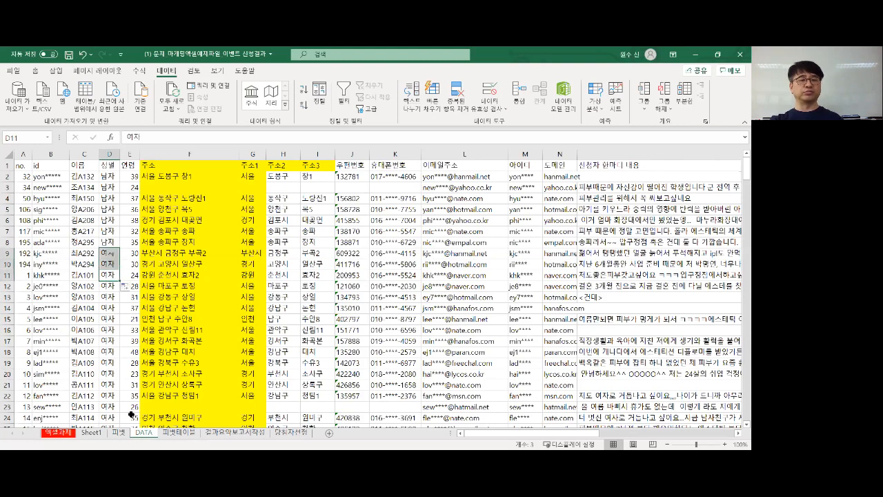
left_click_drag(86, 286, 86, 297)
left_click(109, 340)
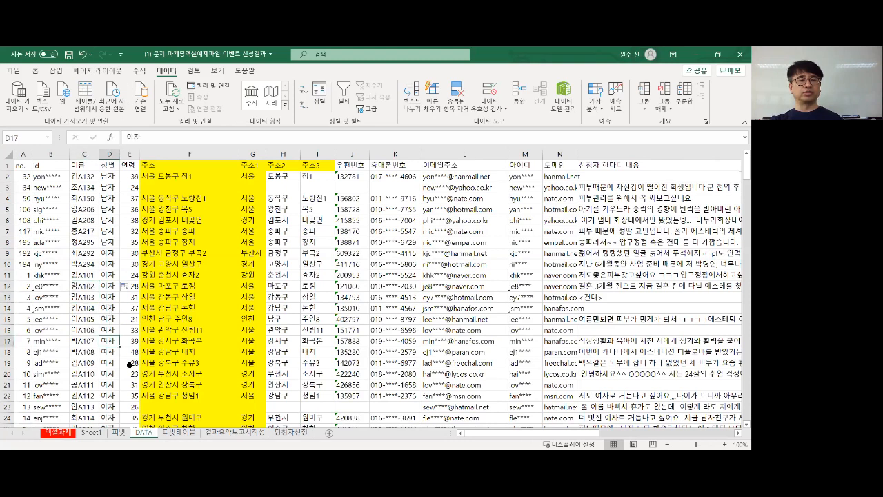
Refresh the pivot table on the 피벗 sheet so it picks up the corrected 성별 entries
left_click(120, 433)
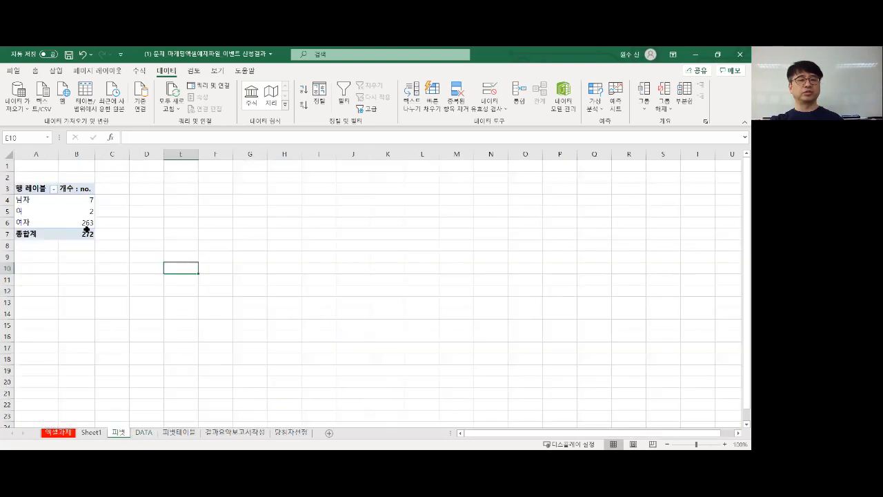
right_click(67, 210)
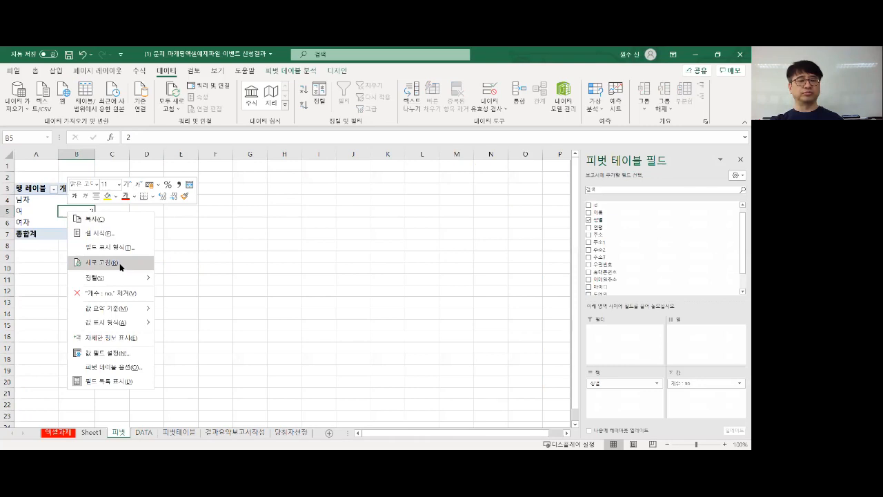
left_click(119, 262)
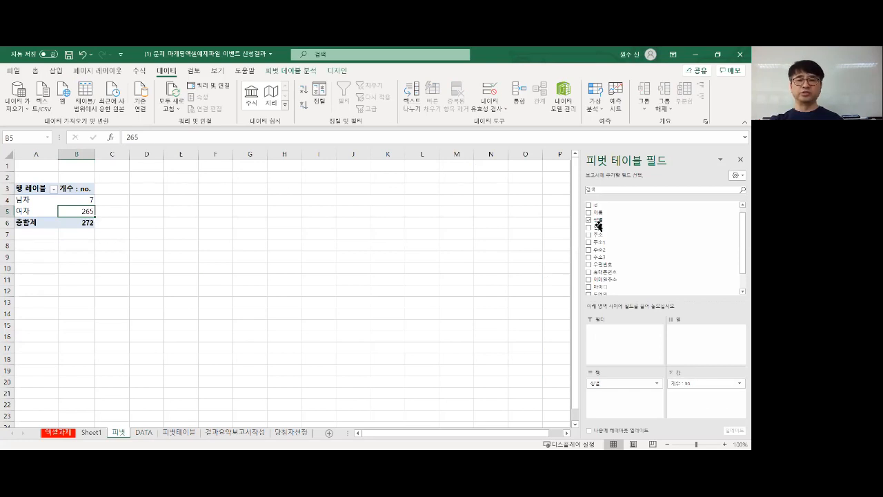
Add the id field as a second count value in the gender pivot table
left_click_drag(614, 209, 697, 407)
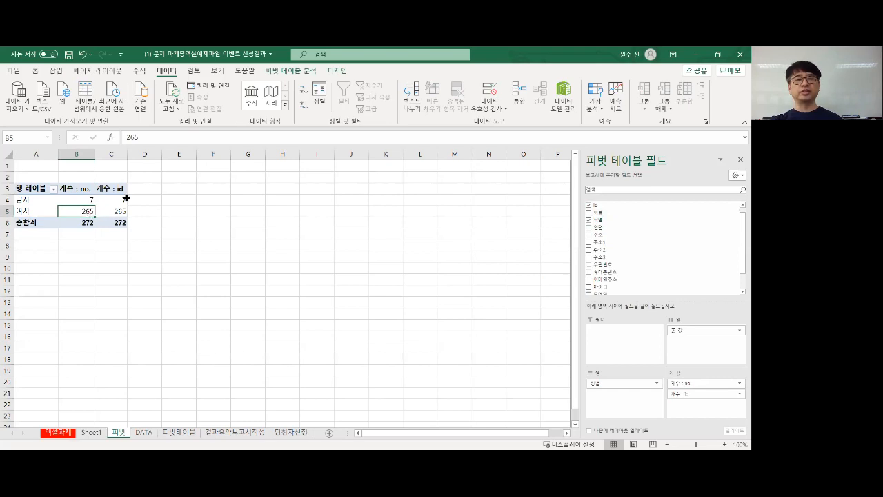
left_click(80, 200)
left_click(85, 213)
left_click(111, 208)
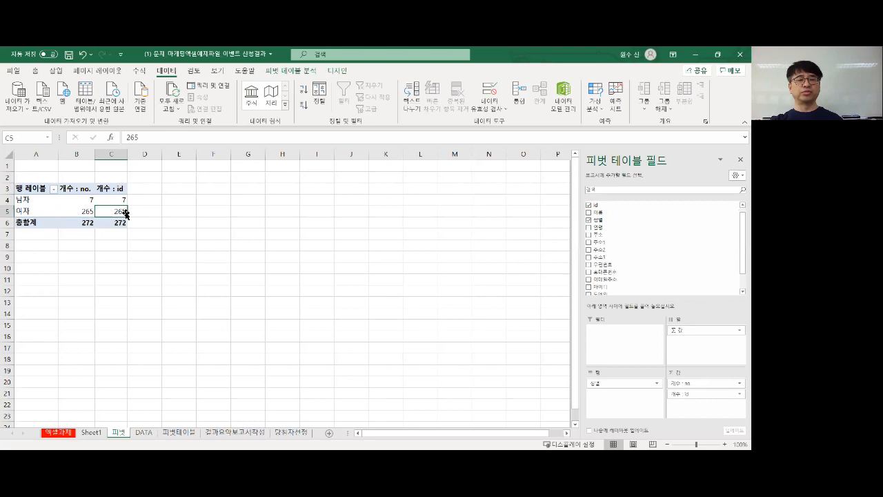
left_click(121, 200)
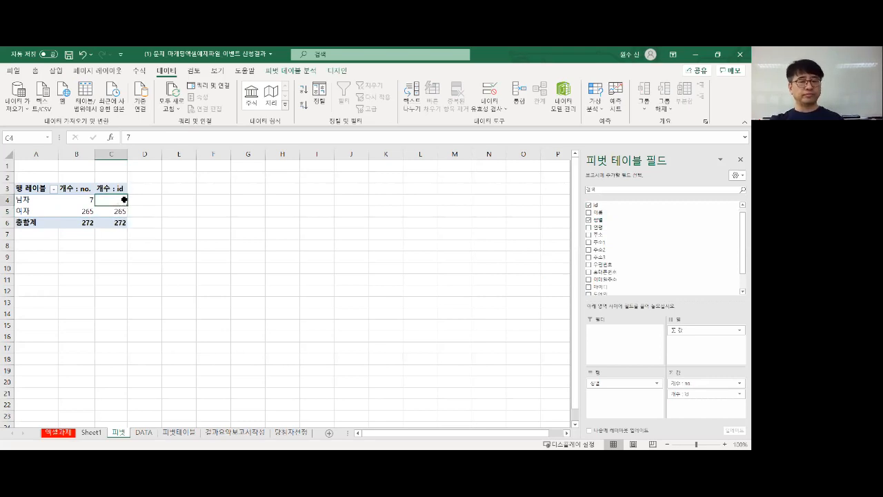
Show the id count values as a percentage of the grand total (총합계 비율) and check each gender's share
right_click(124, 200)
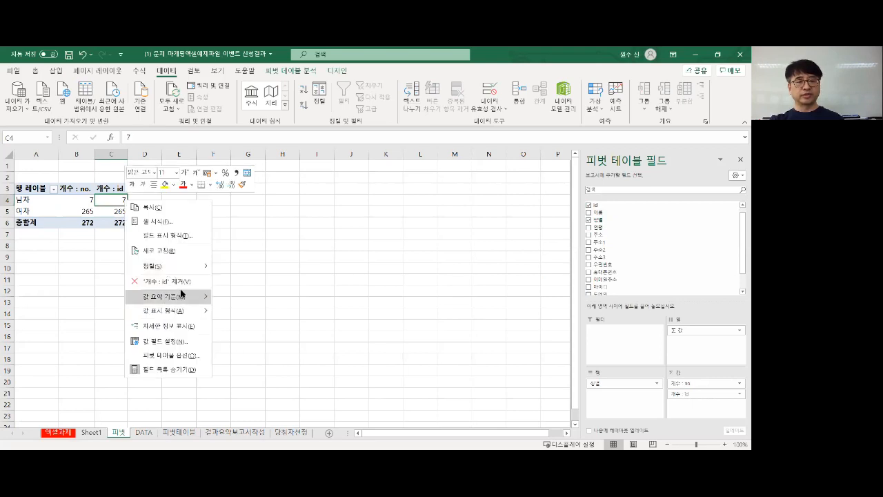
mouse_move(198, 312)
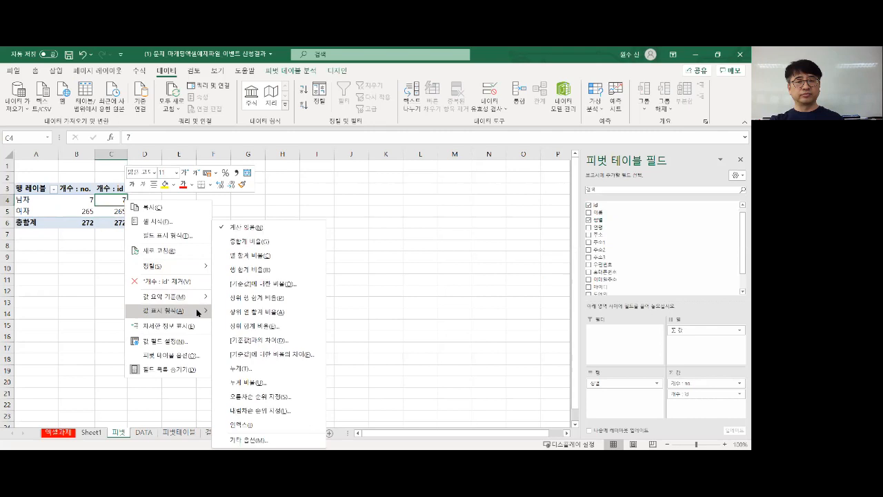
left_click(278, 245)
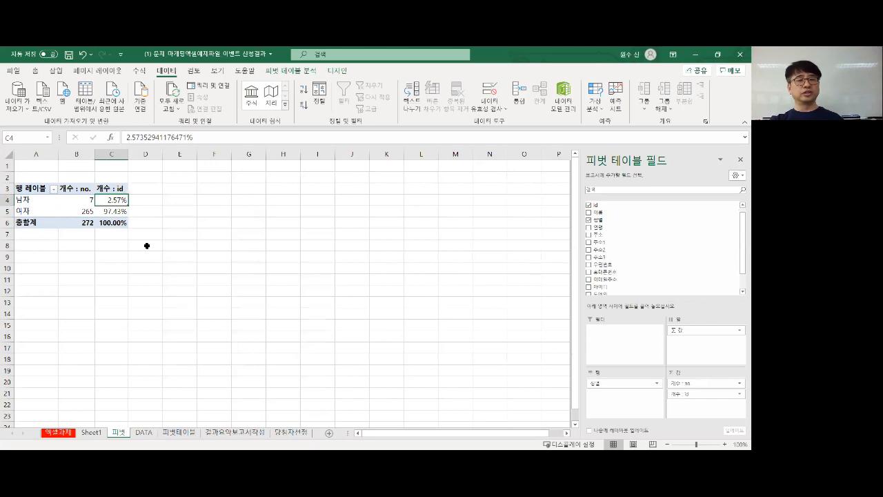
left_click(111, 245)
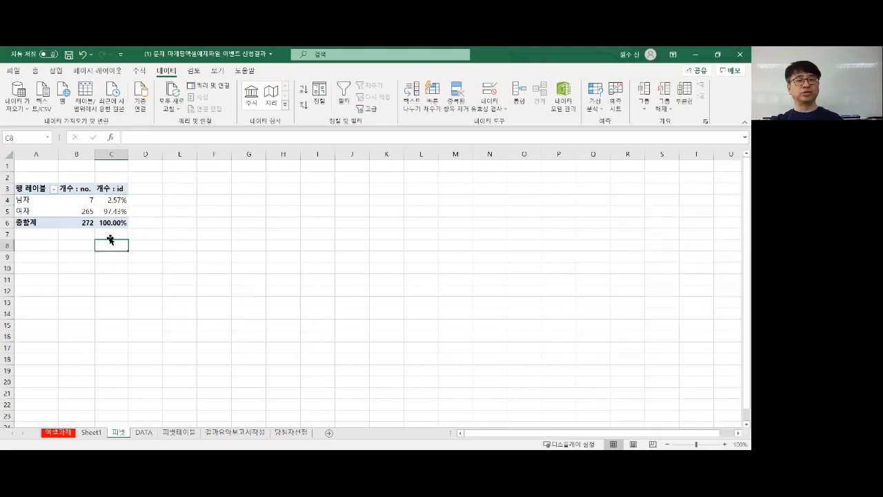
left_click(86, 199)
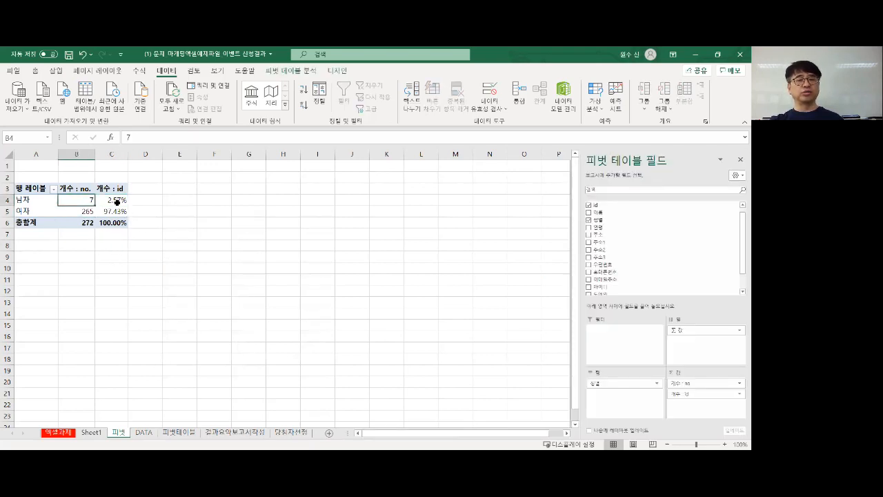
left_click(118, 211)
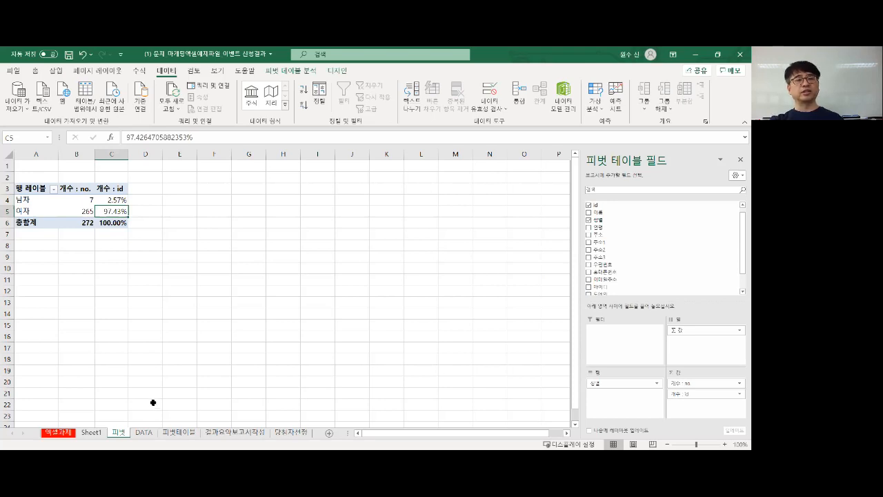
Copy the whole gender pivot table and paste it at A1 of a new worksheet inserted before 피벗
left_click_drag(114, 223, 31, 188)
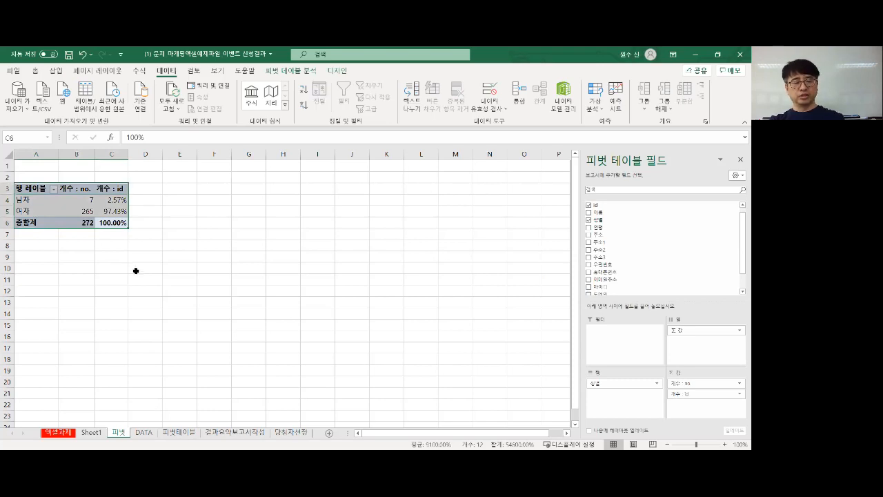
key("ctrl+c")
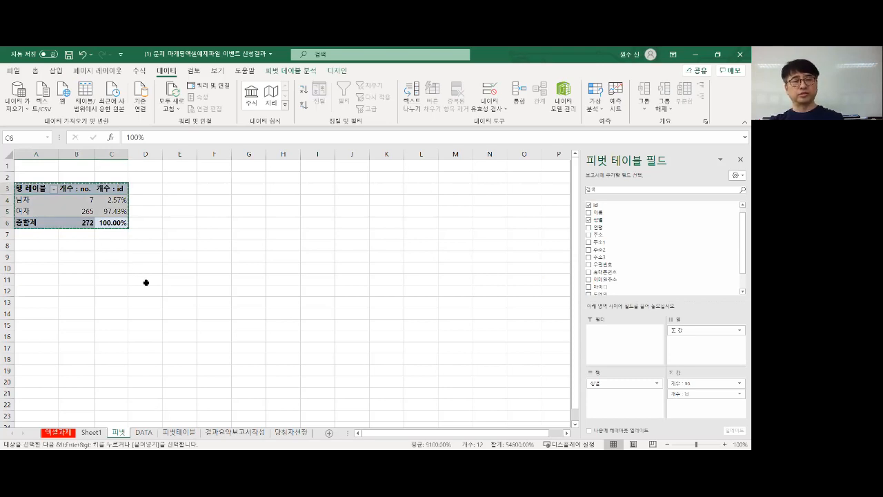
right_click(124, 434)
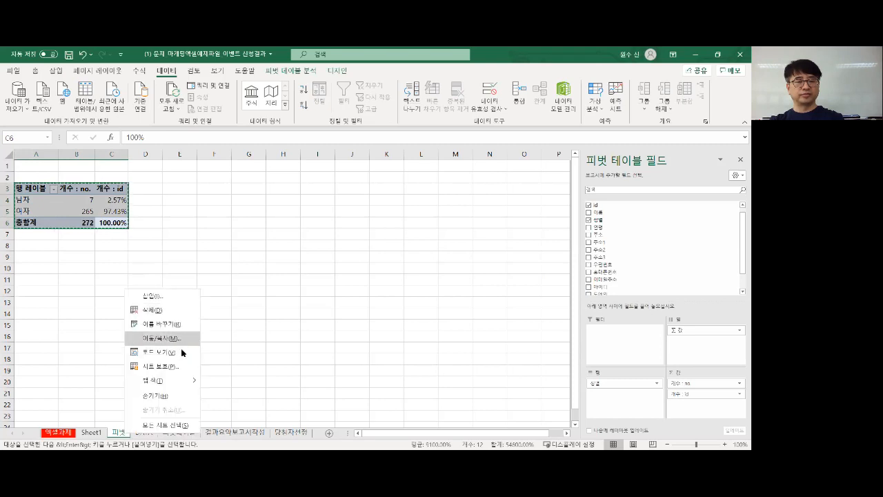
left_click(173, 297)
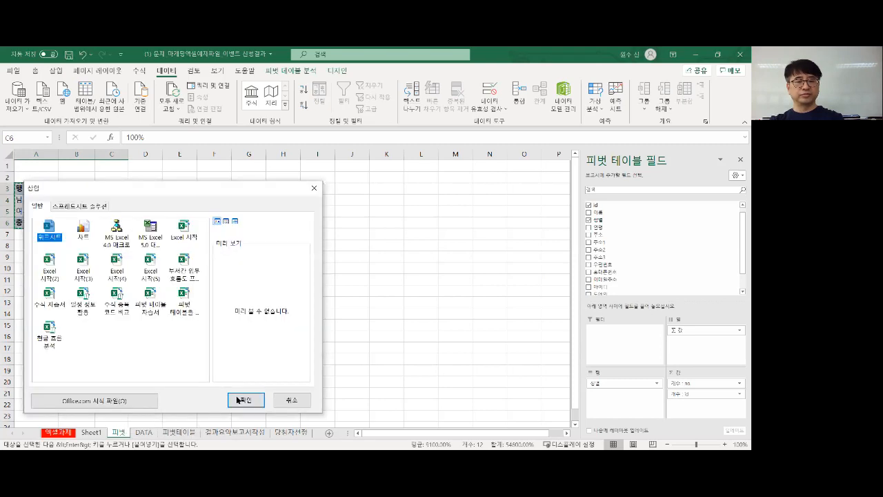
left_click(245, 400)
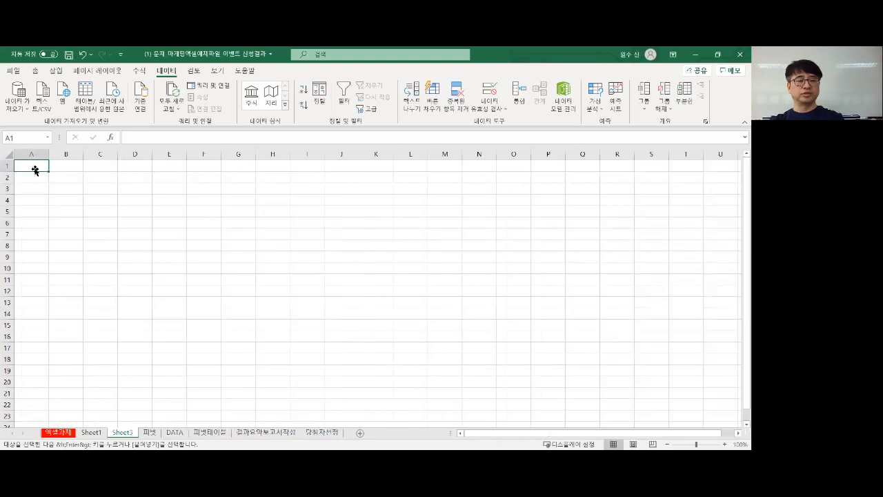
right_click(34, 164)
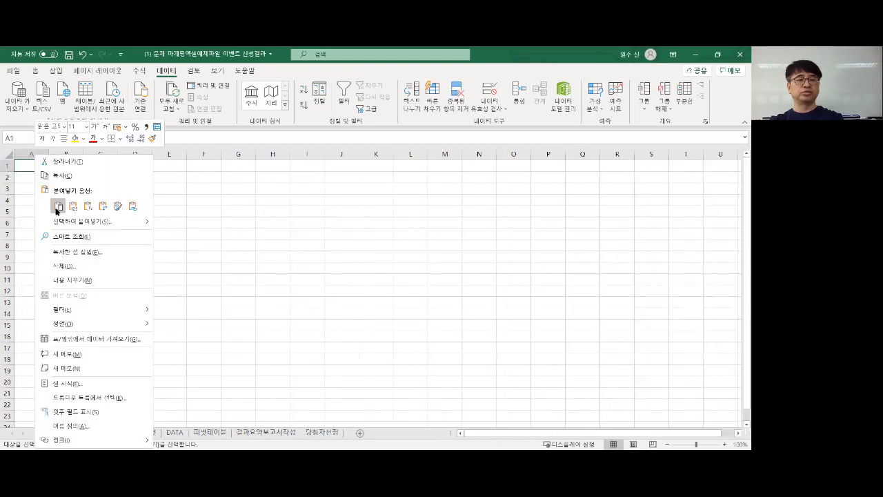
left_click(58, 207)
Remove the 성별 row field and all value fields from the copied pivot table on Sheet3
left_click_drag(630, 387, 536, 338)
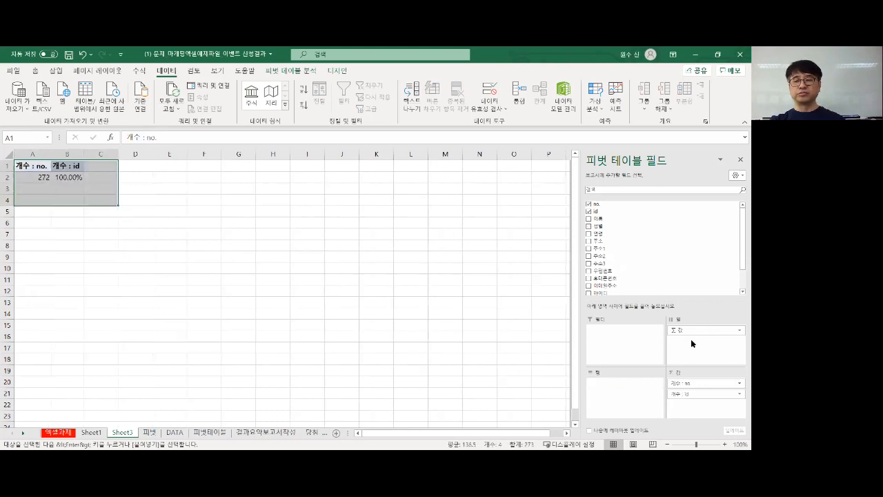
left_click_drag(682, 334, 506, 304)
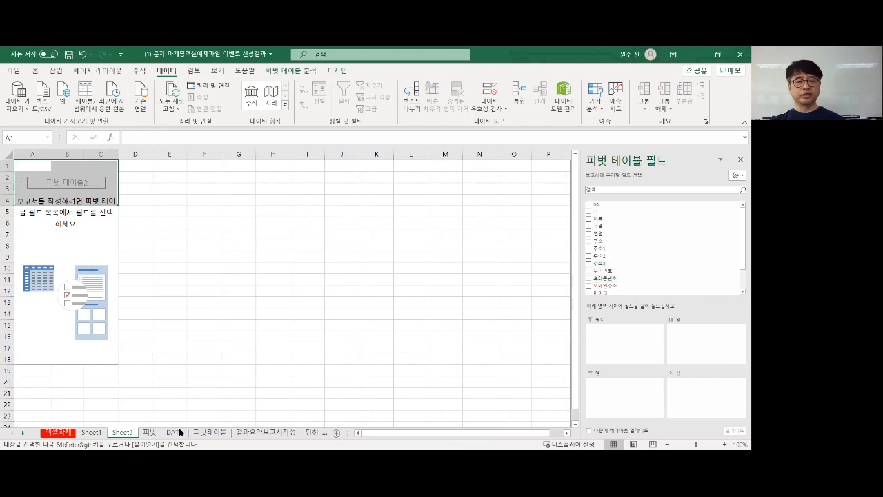
left_click(151, 433)
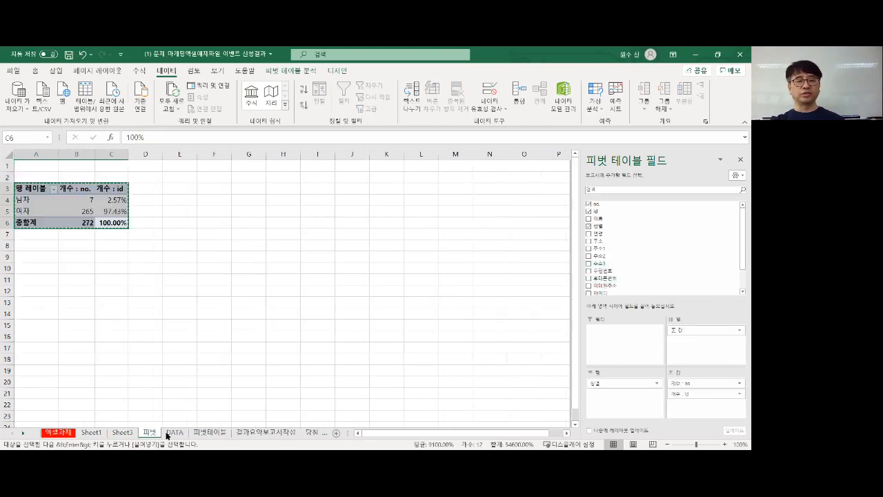
left_click(165, 433)
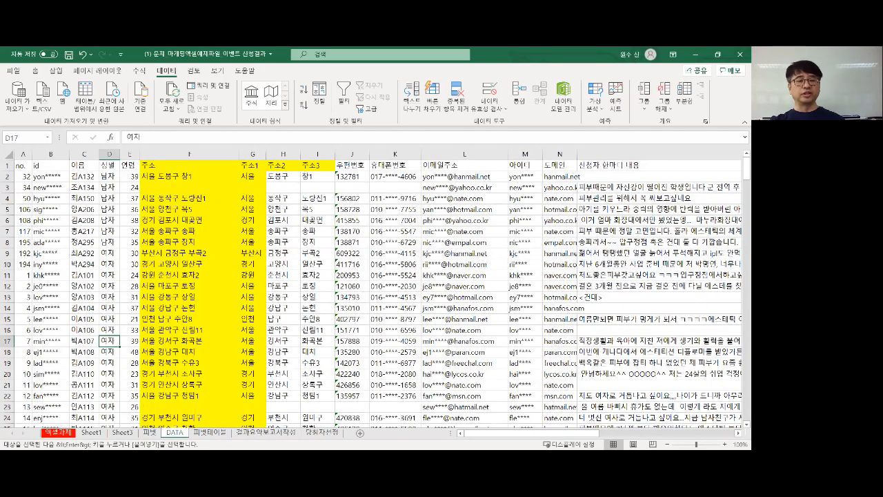
left_click(131, 433)
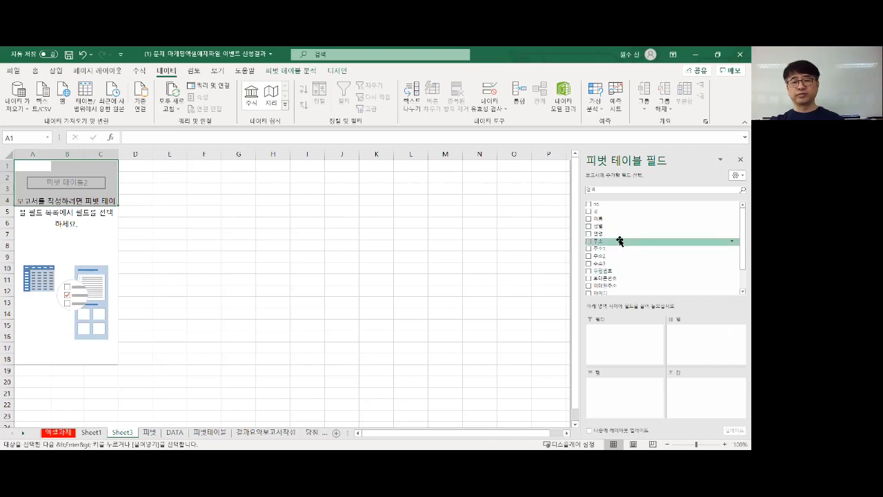
Place Sheet3 directly after the 피벗 sheet and rename it as 연령
left_click_drag(130, 434, 149, 437)
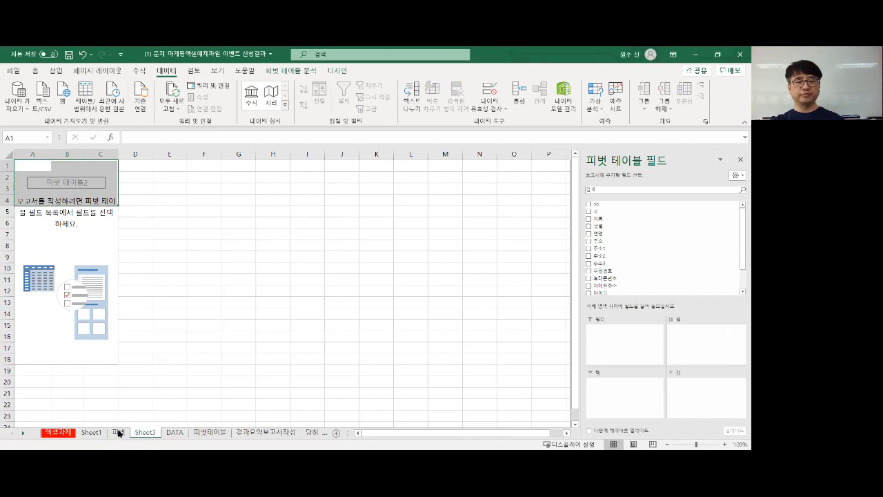
double_click(143, 432)
type("연습")
key("Return")
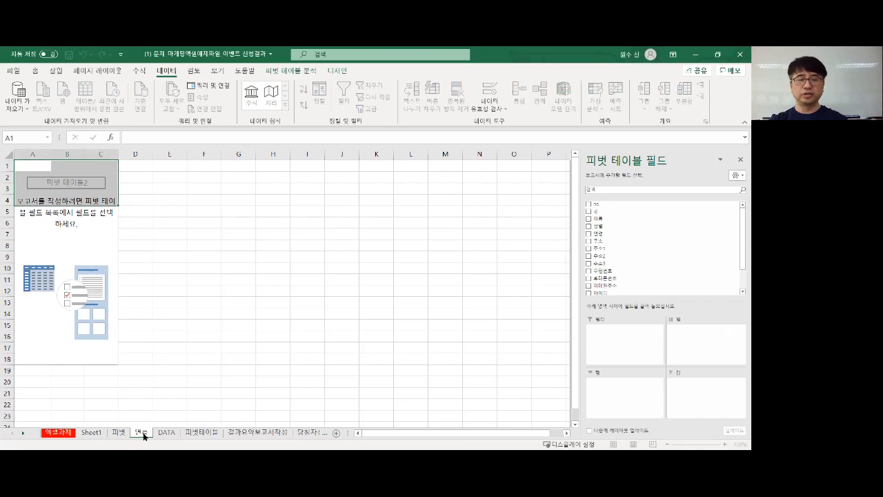
Set 연령 as the row field and no. as the value field, summarised by count (개수)
left_click_drag(613, 236, 625, 400)
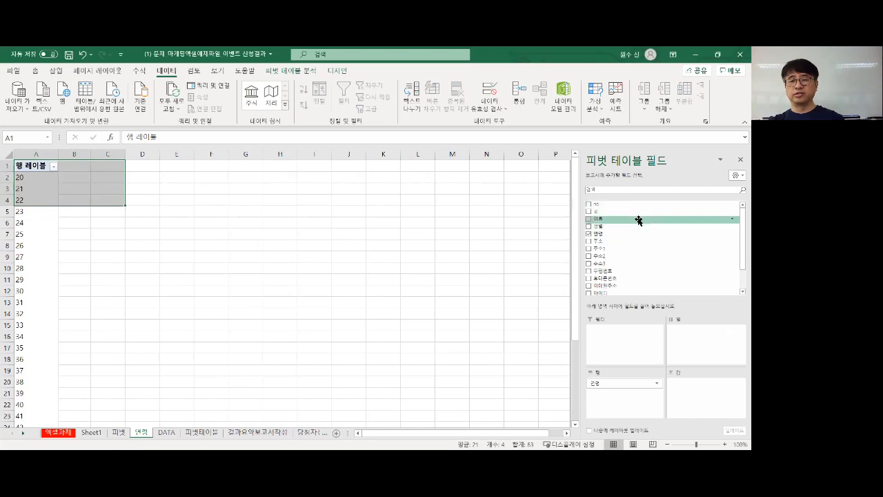
left_click_drag(621, 205, 704, 385)
left_click(705, 384)
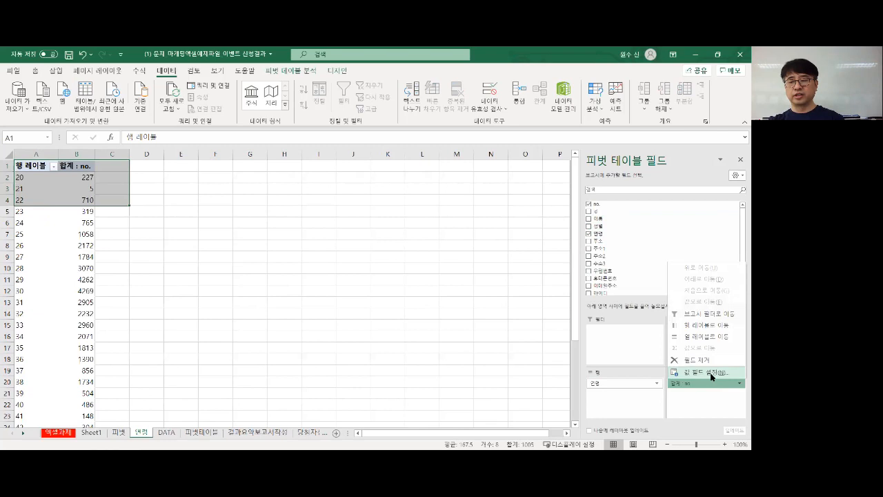
left_click(712, 376)
left_click(436, 310)
left_click(545, 373)
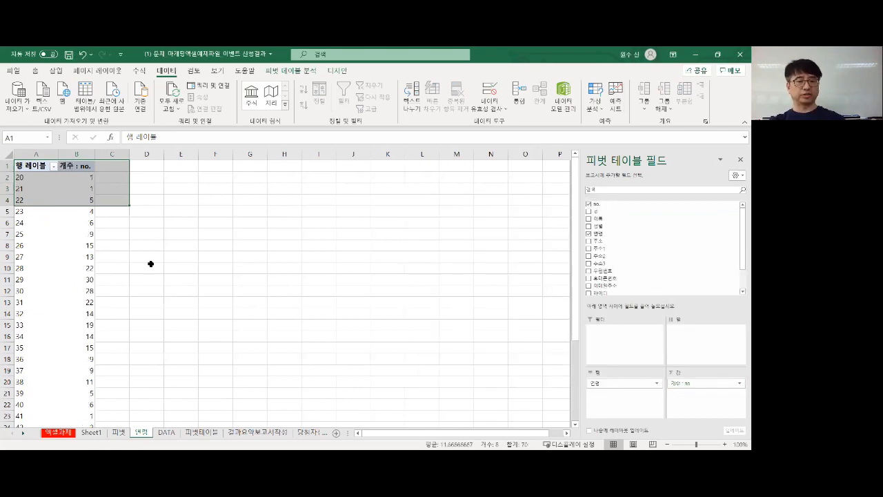
Group the 연령 row labels of the pivot table from 20 to 63 in intervals of 10
left_click(82, 237)
left_click(24, 189)
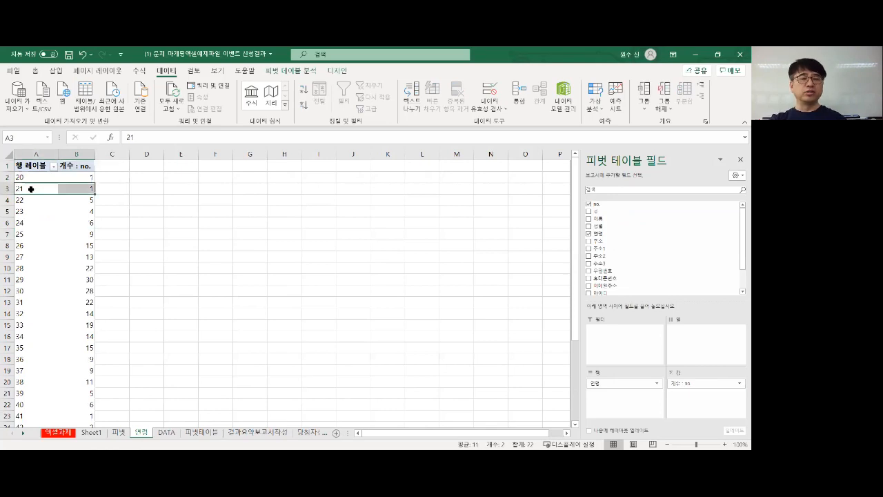
left_click(31, 186)
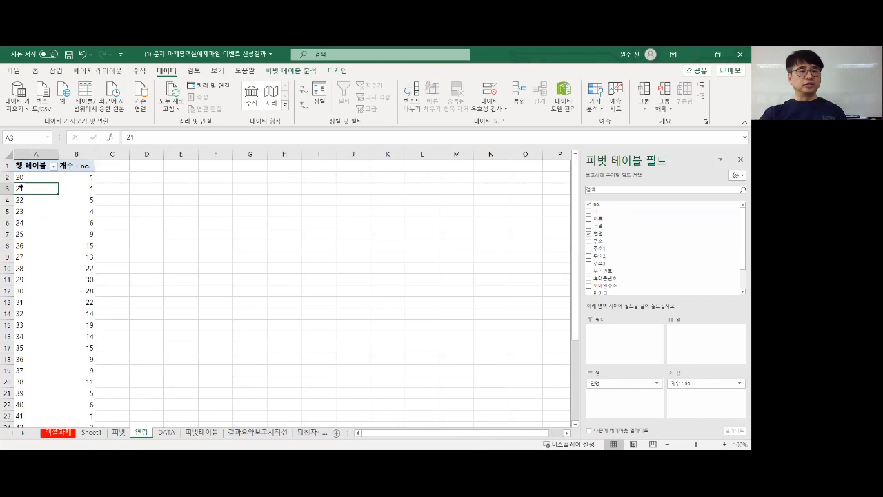
scroll(34, 270, "down", 8)
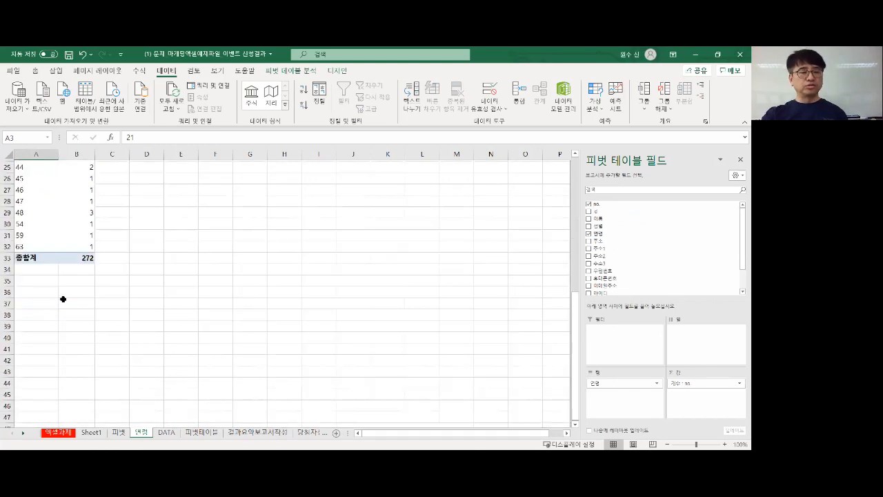
scroll(130, 300, "up", 8)
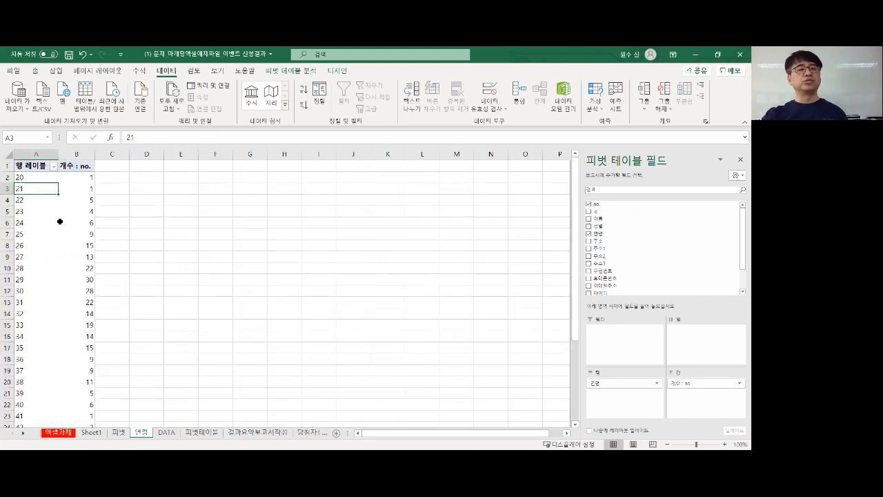
left_click(33, 204)
left_click(35, 167)
left_click(35, 200)
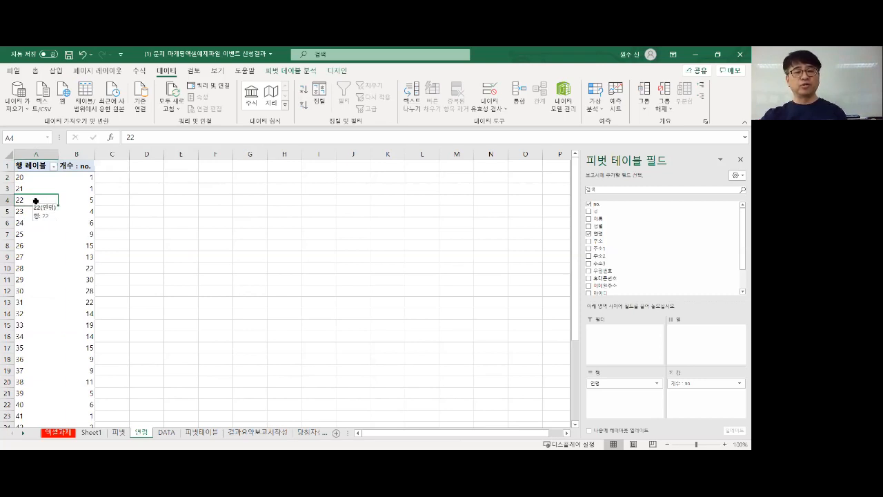
right_click(35, 200)
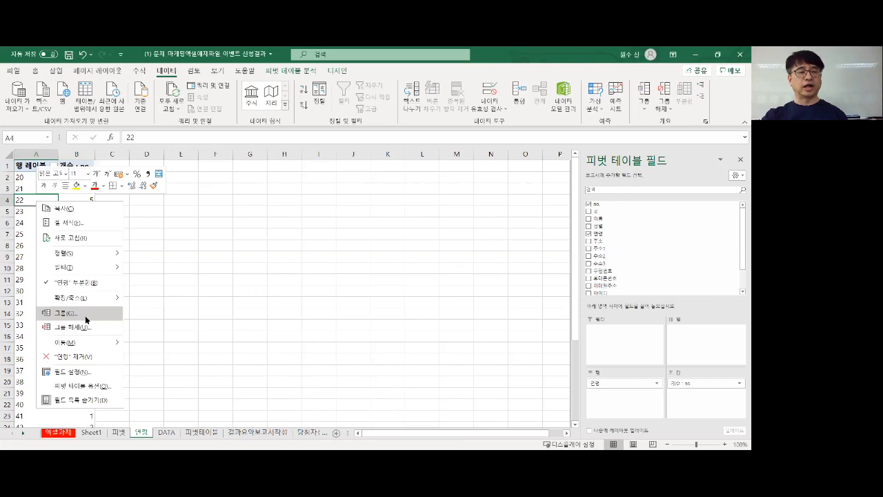
left_click(84, 316)
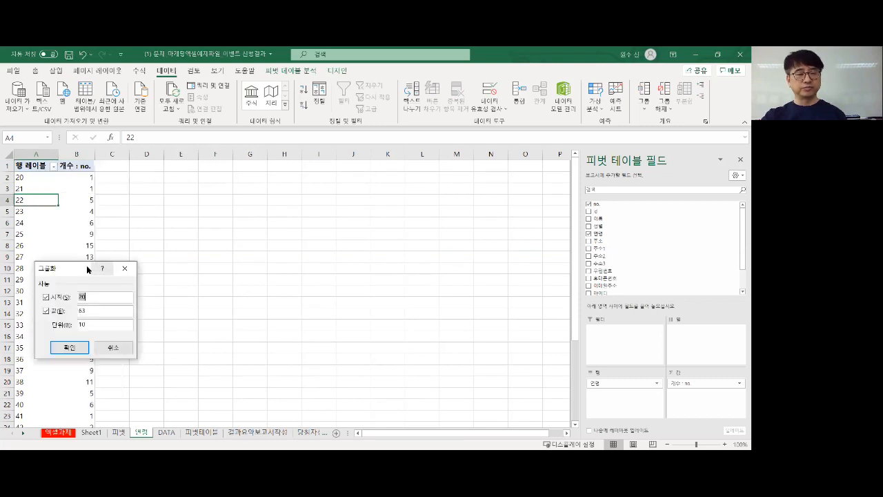
left_click_drag(84, 270, 195, 203)
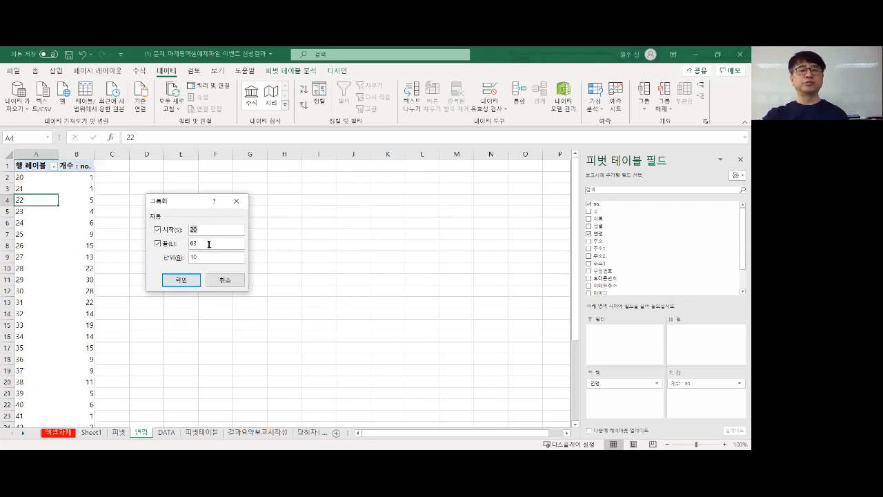
left_click(182, 280)
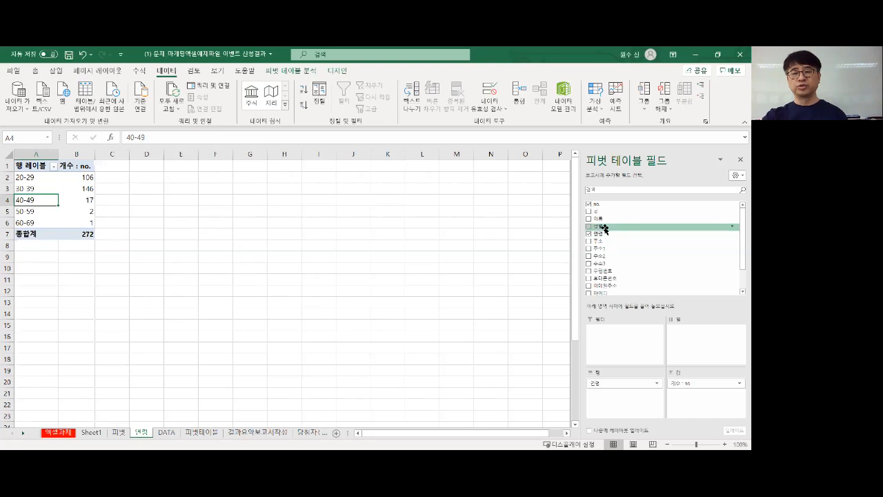
Add 성별 as the column field and regroup the 연령 row labels in intervals of 5
left_click_drag(603, 229, 691, 355)
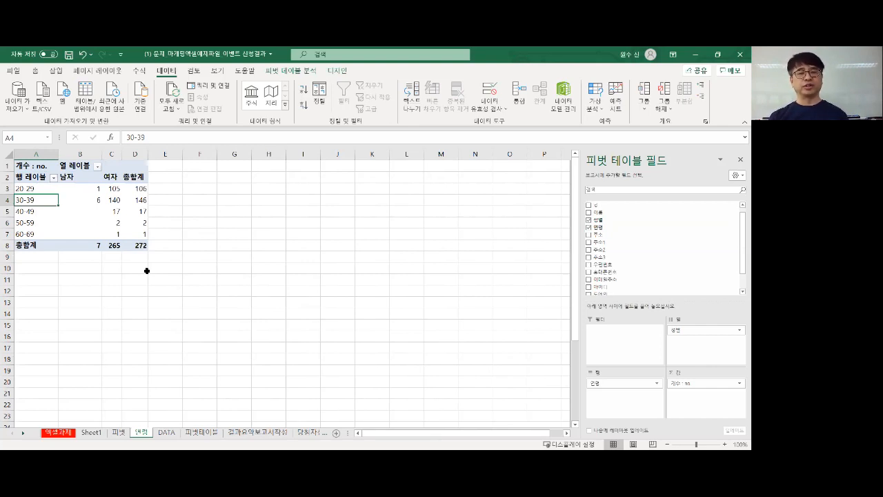
right_click(36, 200)
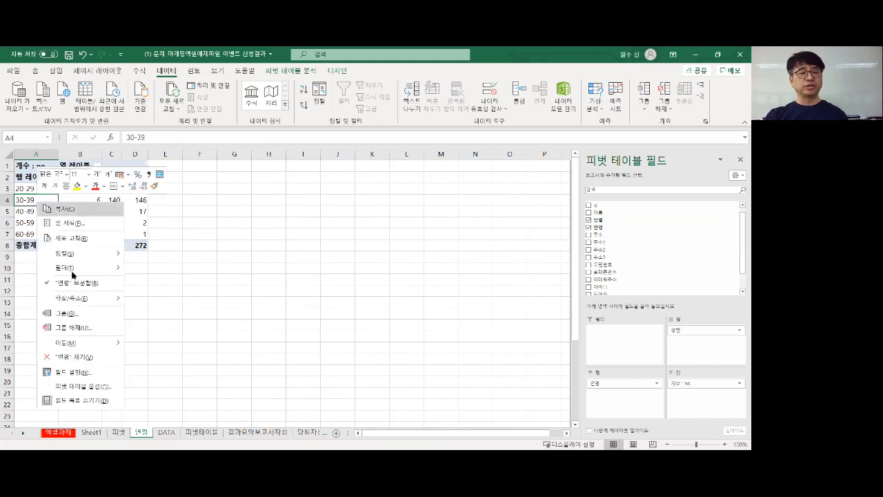
left_click(84, 315)
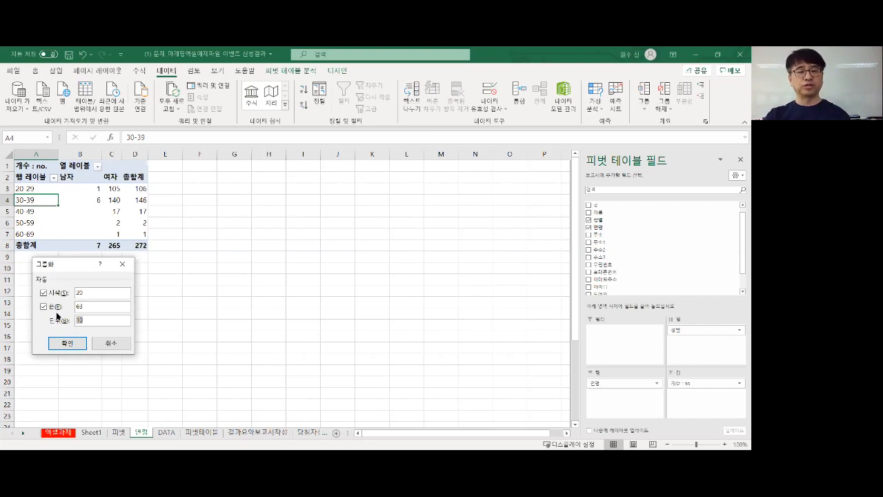
type("5")
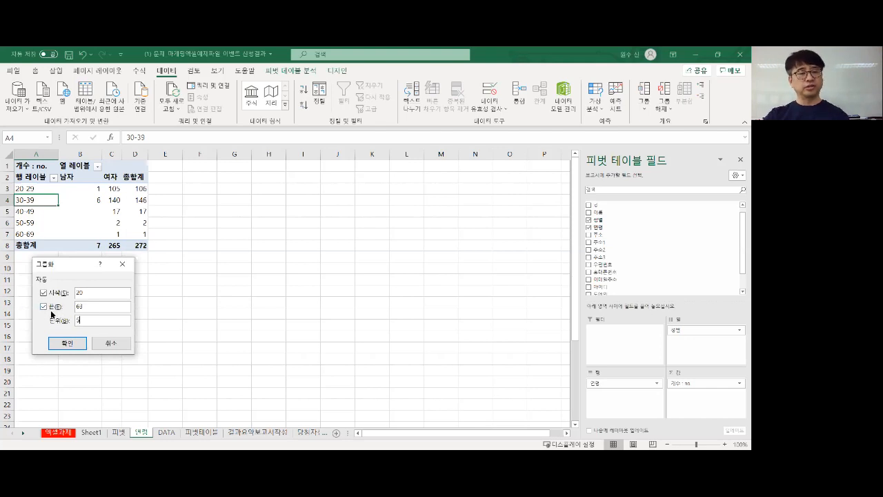
left_click(69, 340)
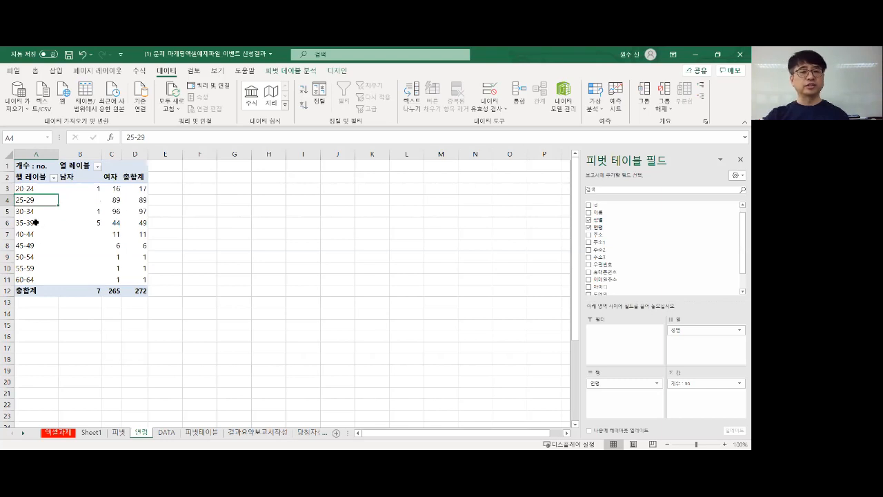
Examine the 남자 and 여자 counts for the age groups between 25 and 39
left_click(112, 211)
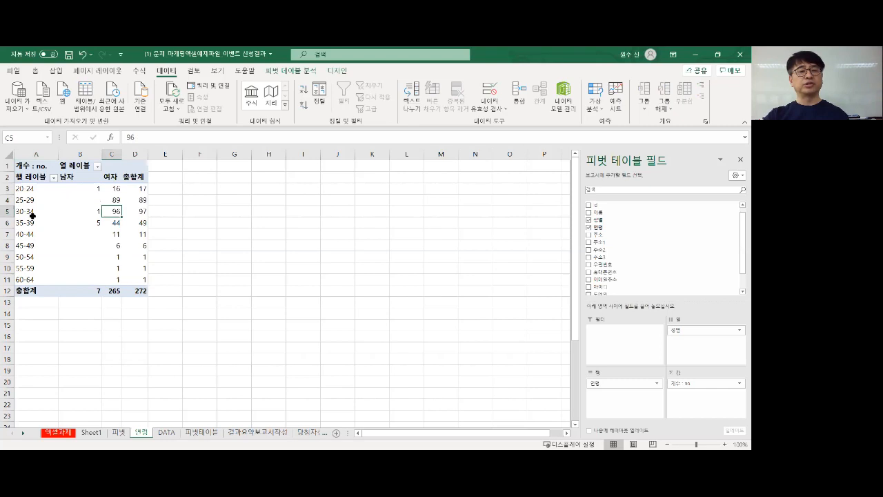
left_click(113, 200)
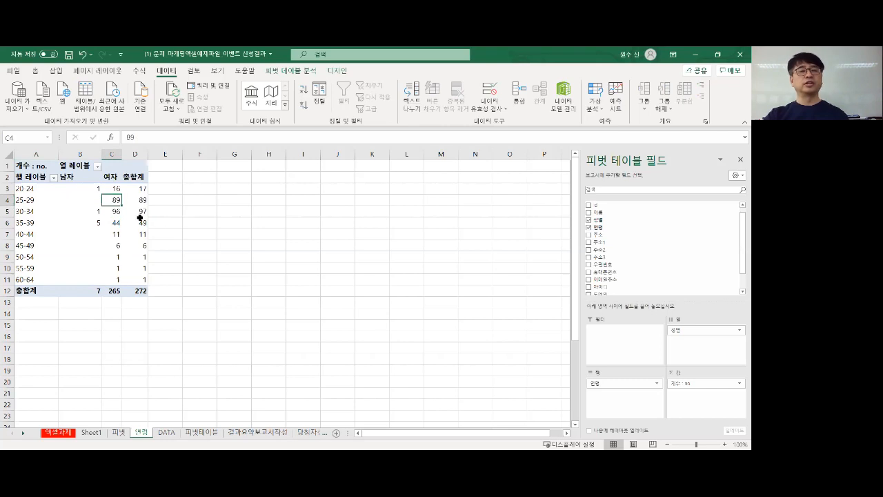
mouse_move(140, 217)
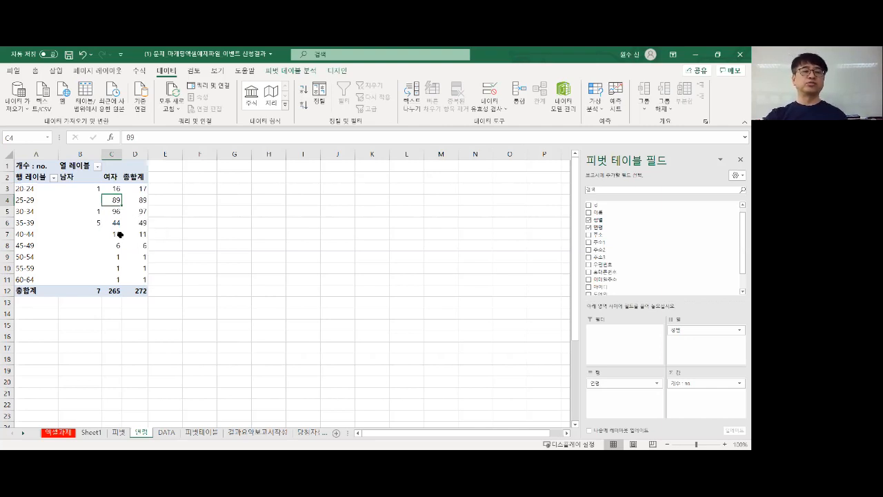
key("Down")
key("Down")
key("Left")
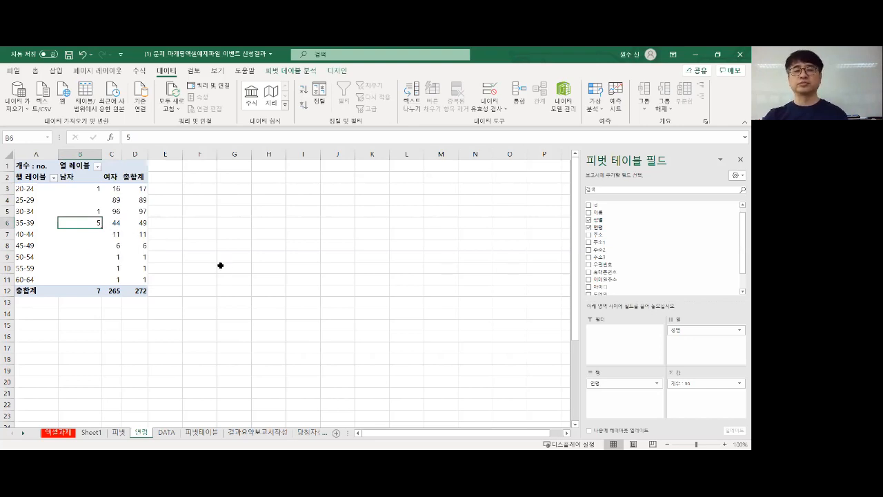
left_click(116, 201)
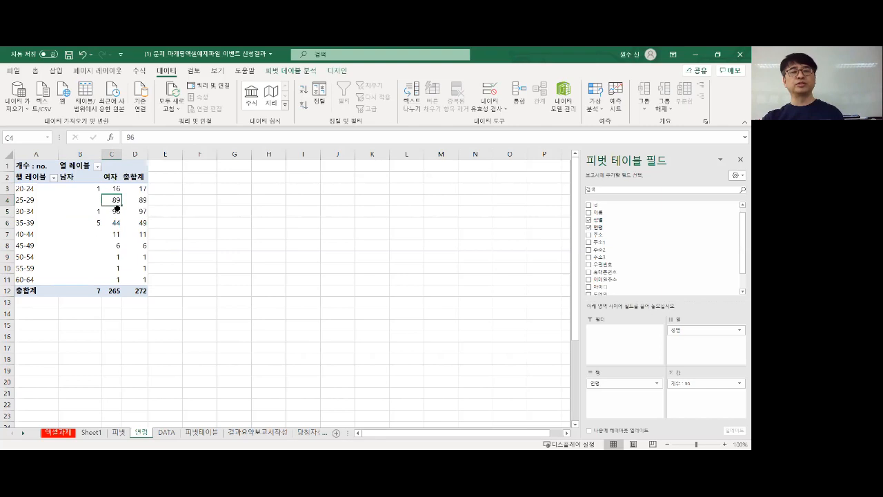
left_click(114, 211)
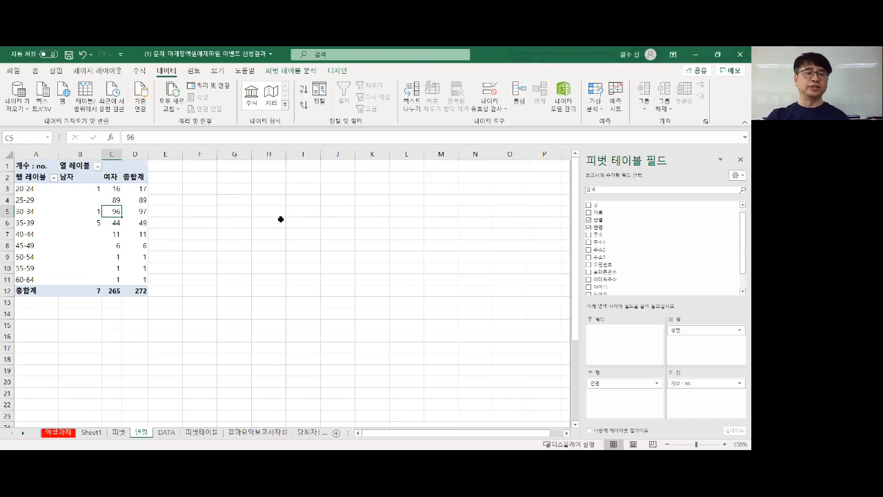
Review the split address columns 주소1, 주소2 and 주소3 in the DATA sheet
left_click(166, 433)
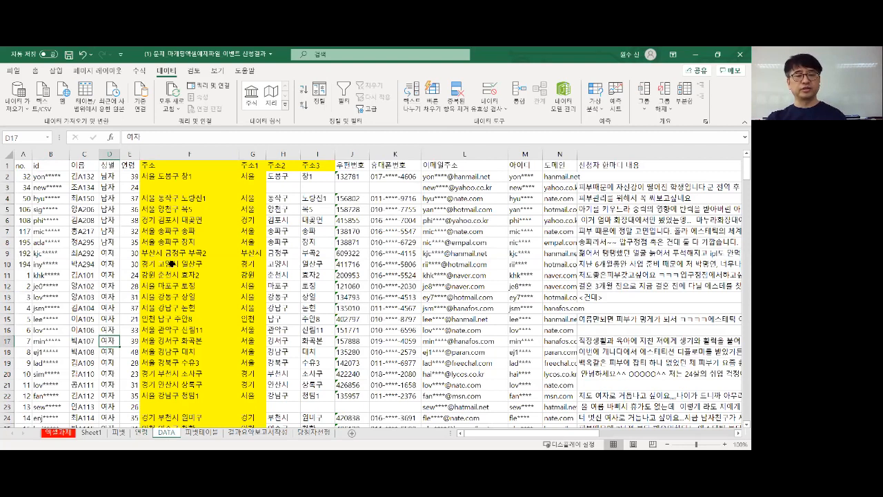
left_click(256, 199)
left_click(283, 199)
left_click(312, 199)
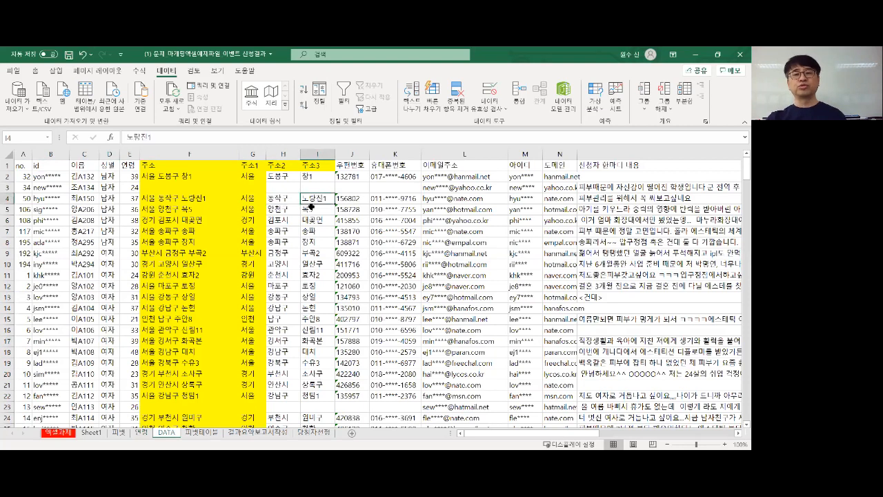
left_click(253, 202)
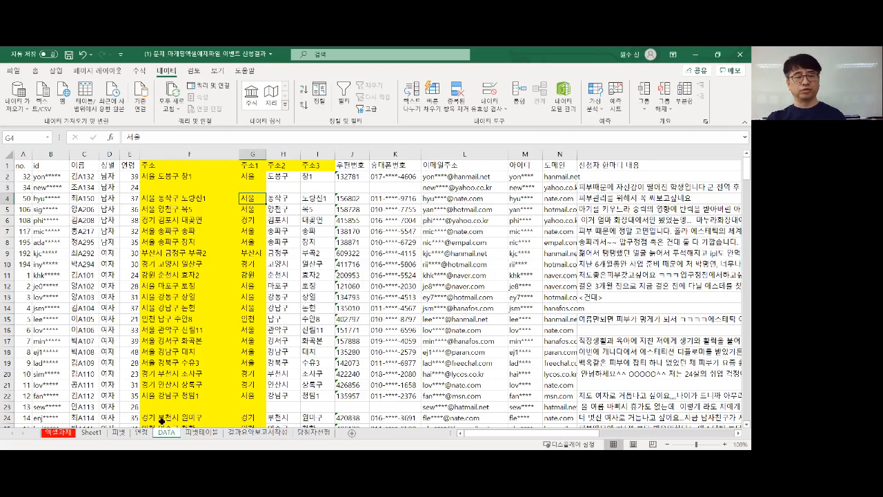
Create a copy of the 연령 sheet and place it before the DATA sheet
left_click(142, 432)
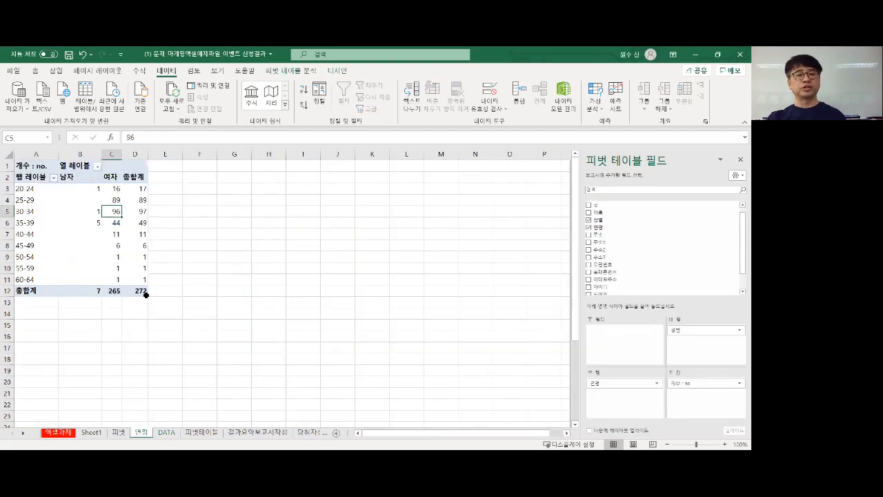
right_click(143, 432)
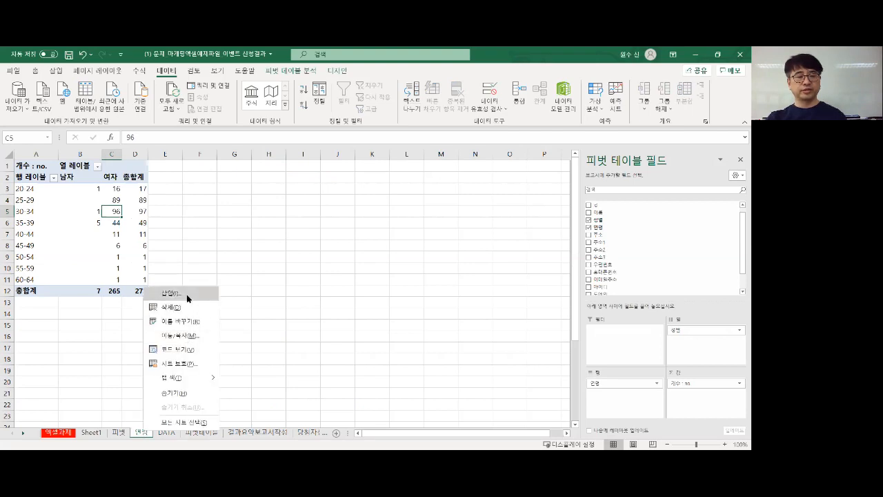
left_click(187, 336)
left_click(139, 383)
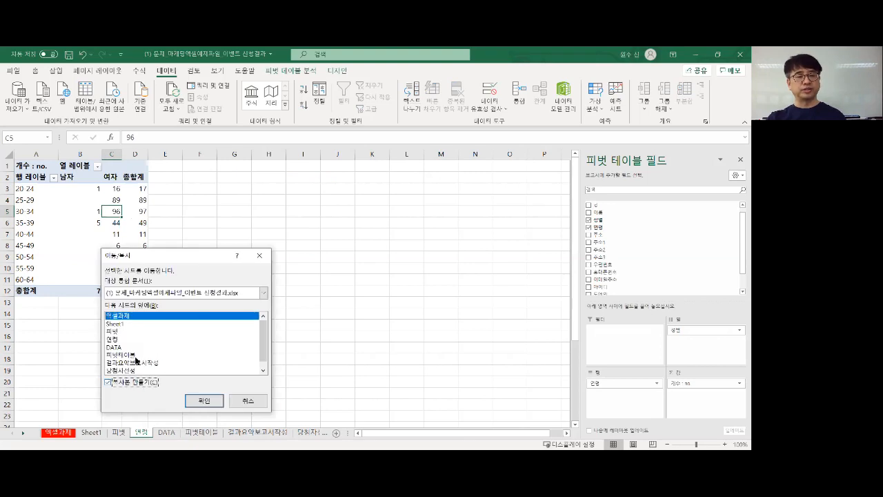
left_click(124, 347)
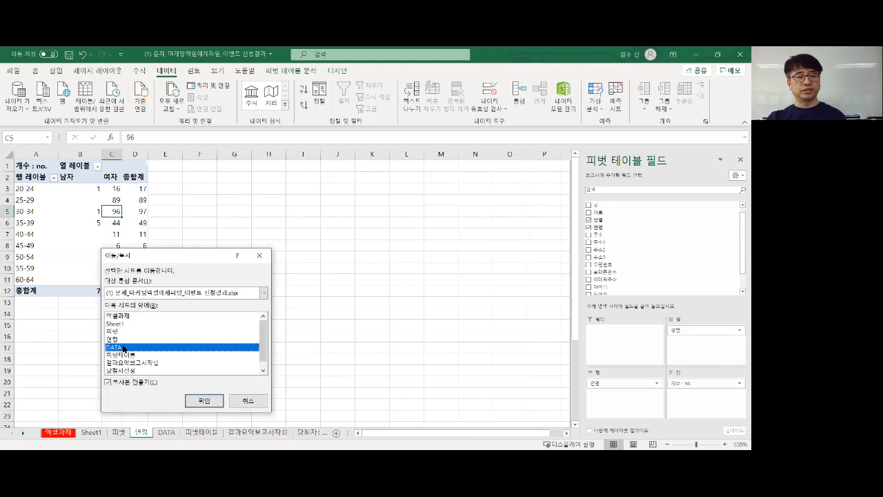
left_click(204, 401)
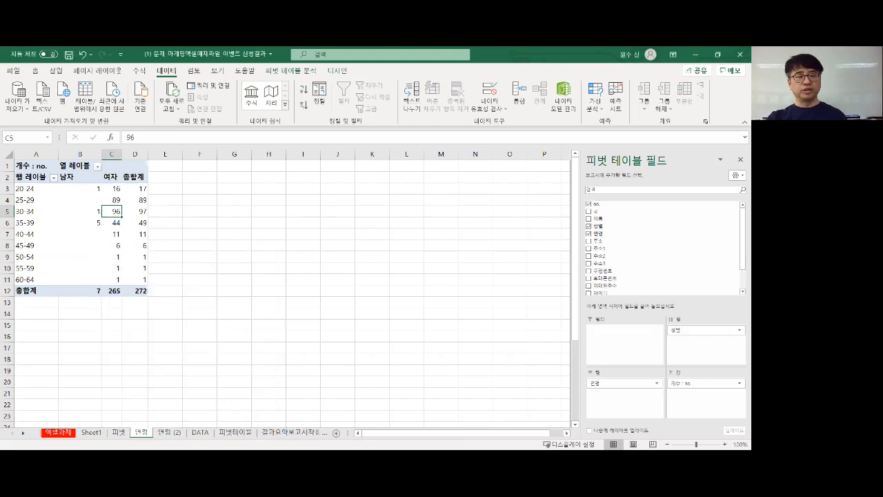
Rename the copied sheet 연령 (2) as 주소
left_click(165, 433)
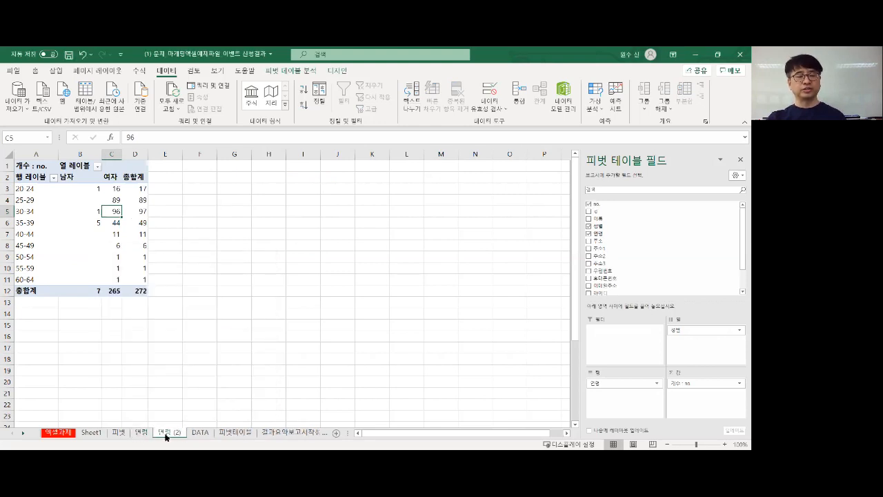
double_click(169, 432)
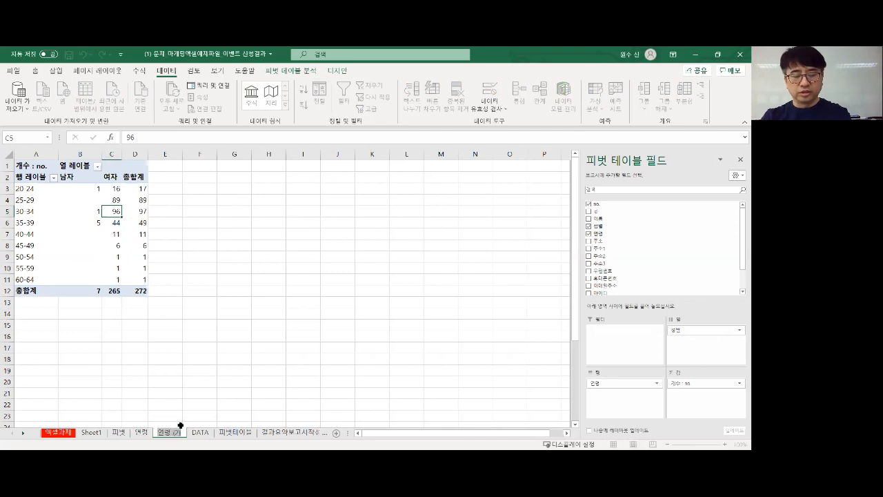
type("쥬")
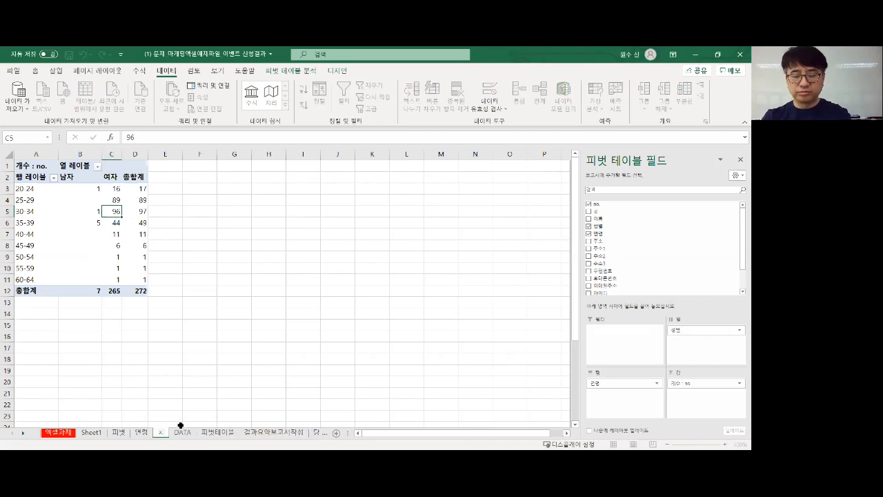
type("소")
key("Return")
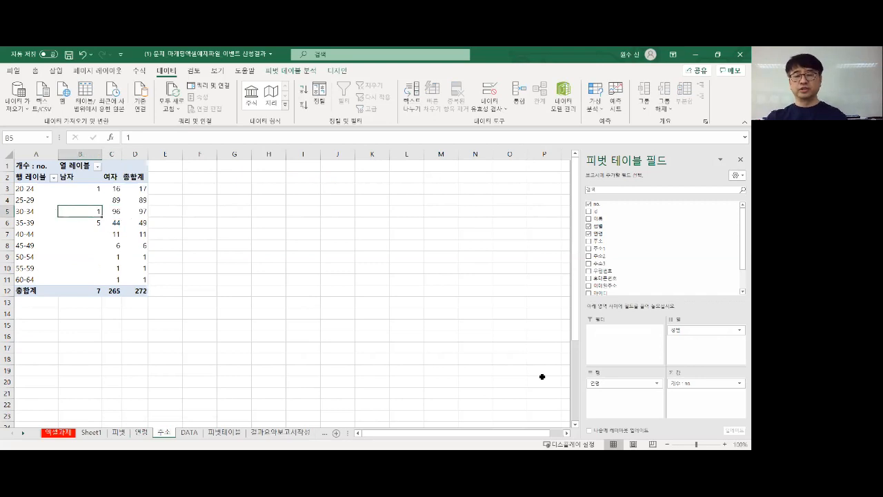
Replace the 연령 row field with 주소1 and remove the 성별 column field from the pivot table on the 주소 sheet
left_click_drag(605, 385, 459, 355)
left_click_drag(715, 326, 466, 299)
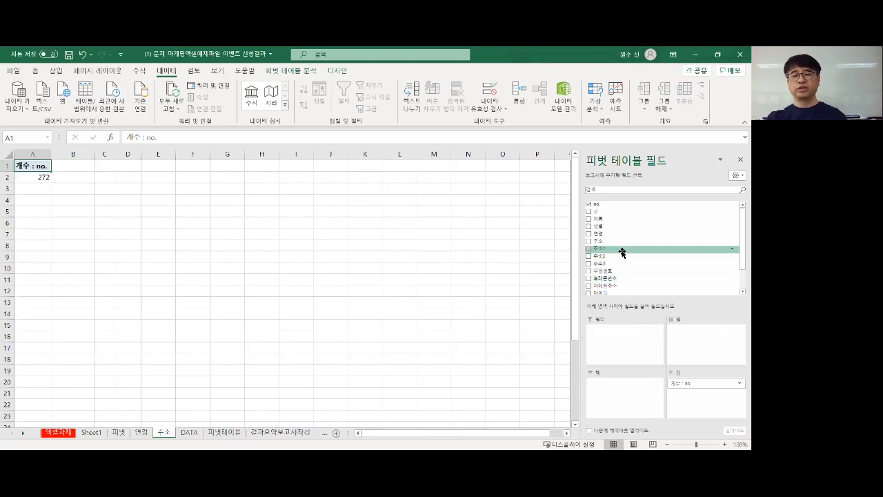
left_click_drag(622, 253, 631, 400)
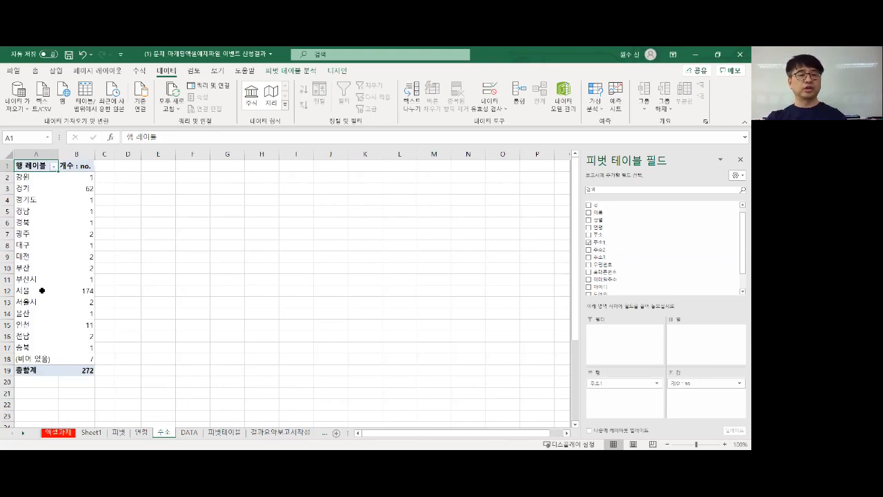
left_click(44, 176)
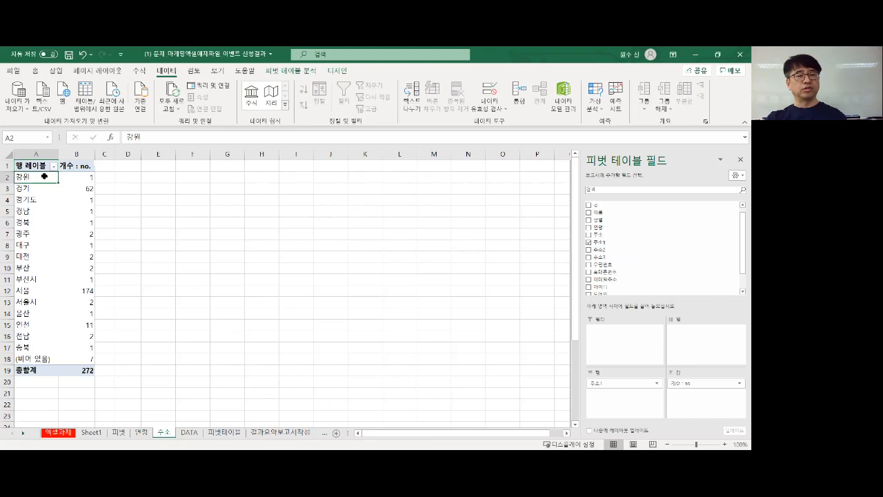
Compare the overlapping region labels 서울 and 서울시, and 부산 and 부산시, in the 주소 pivot table
left_click(38, 293)
left_click(35, 302)
left_click(33, 269)
left_click(35, 281)
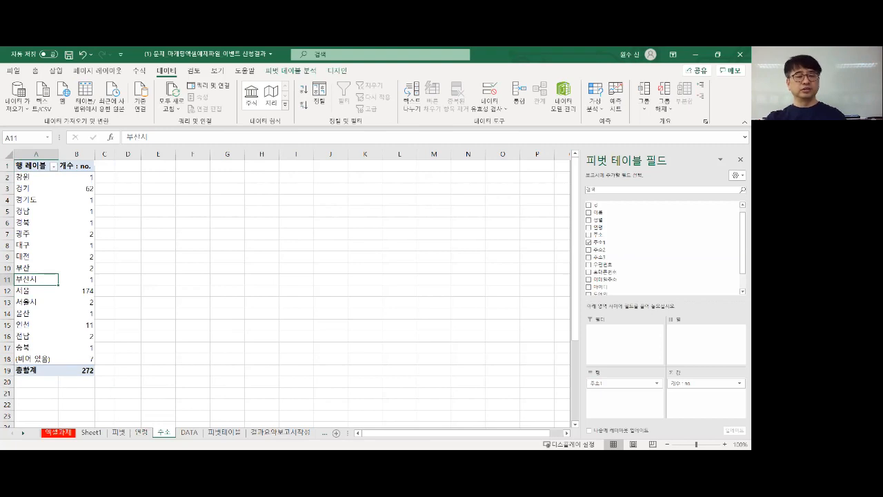
Sort the applicant list in the DATA sheet by 주소1 on cell values in ascending order
left_click(196, 432)
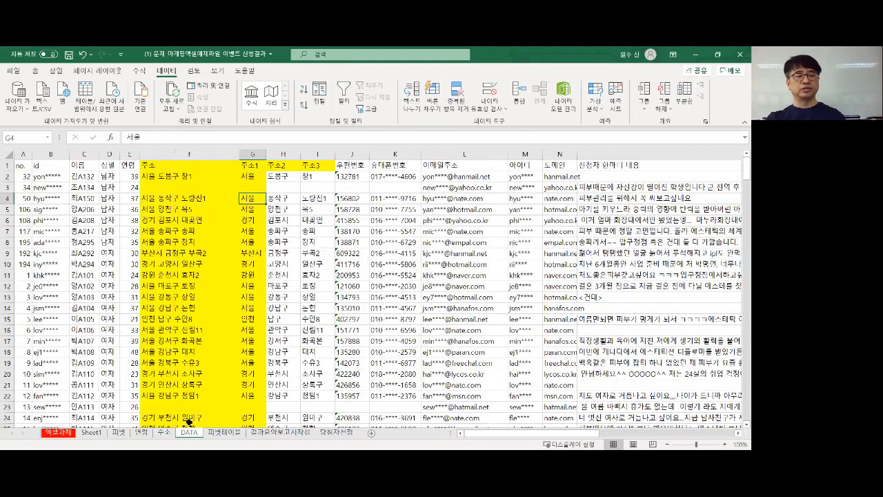
left_click(283, 220)
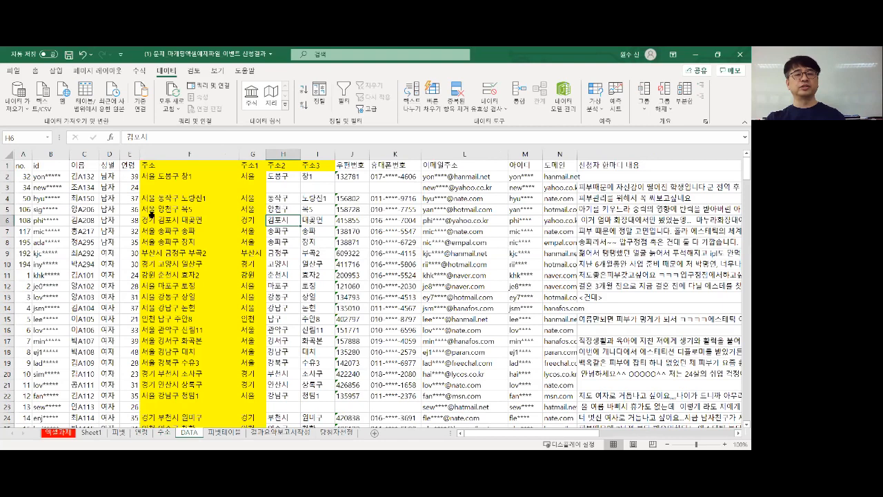
left_click(254, 232)
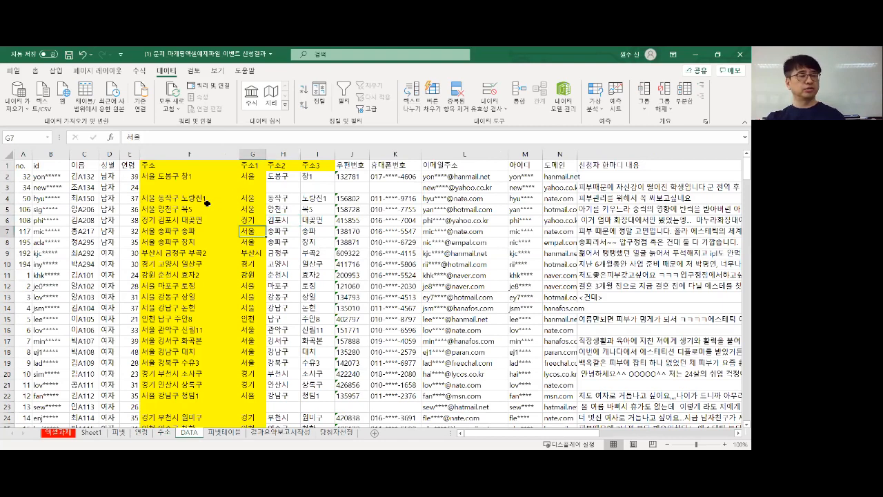
left_click(320, 96)
left_click(448, 283)
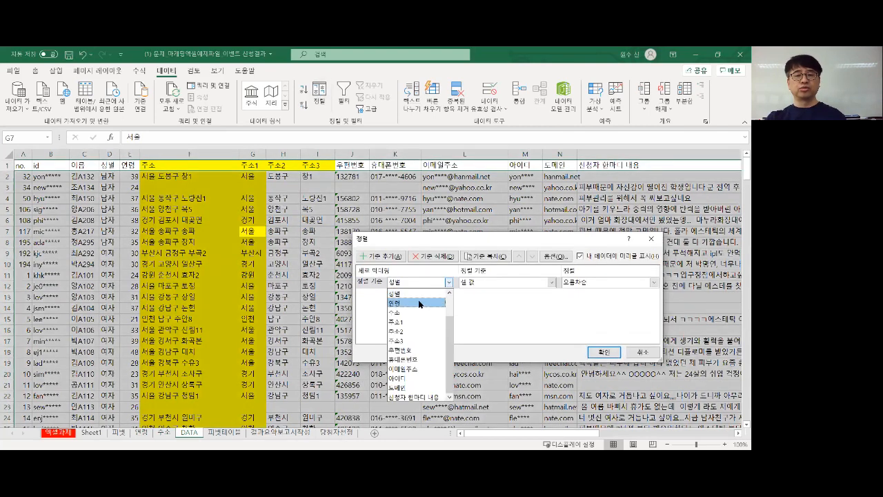
left_click(395, 330)
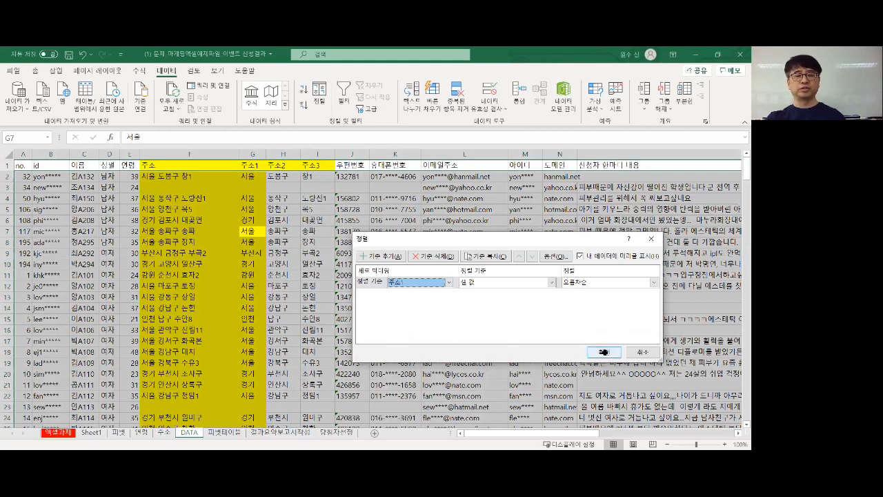
left_click(610, 353)
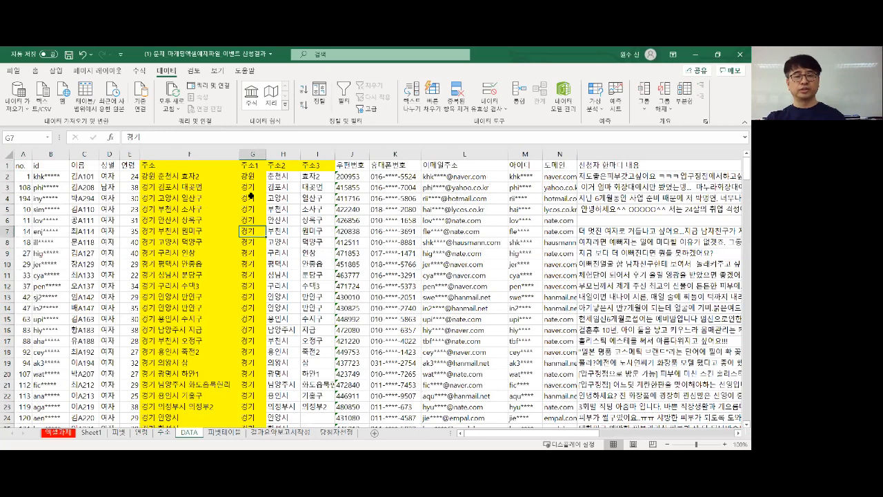
Replace the 경기도 entry in the 주소1 column with 경기 by filling down from the row above it
scroll(251, 200, "down", 8)
scroll(251, 203, "down", 10)
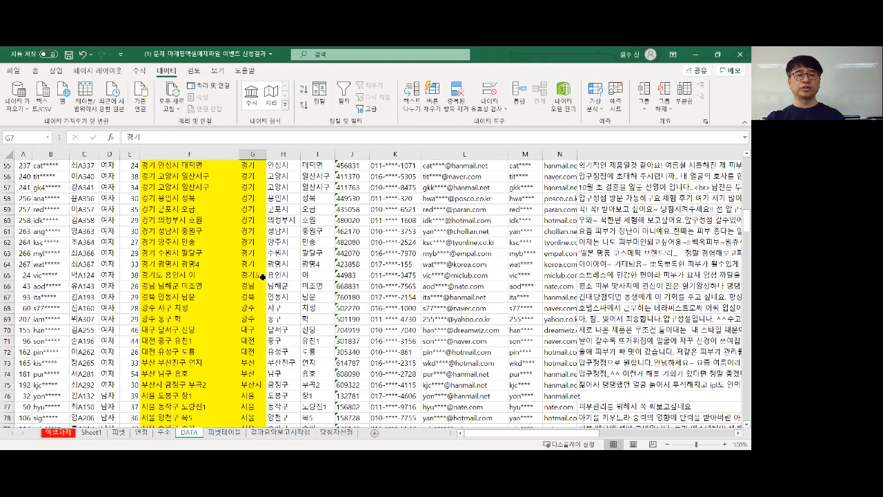
left_click(256, 265)
left_click_drag(268, 272, 268, 278)
Replace the 부산시 entry in the 주소1 column with 부산 by filling down from the row above it
scroll(269, 311, "down", 2)
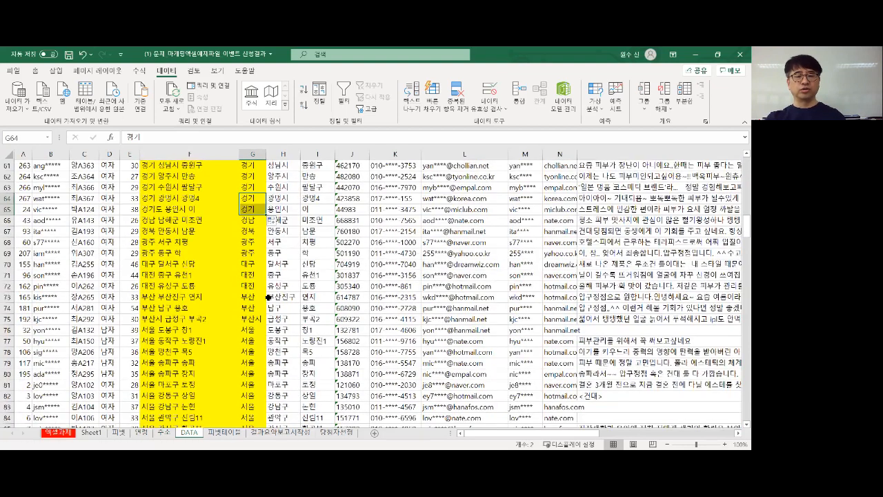
left_click(258, 309)
left_click_drag(266, 313, 269, 324)
Replace the two 서울시 entries in the 주소1 column with 서울 by filling down from the row above them
scroll(265, 295, "down", 8)
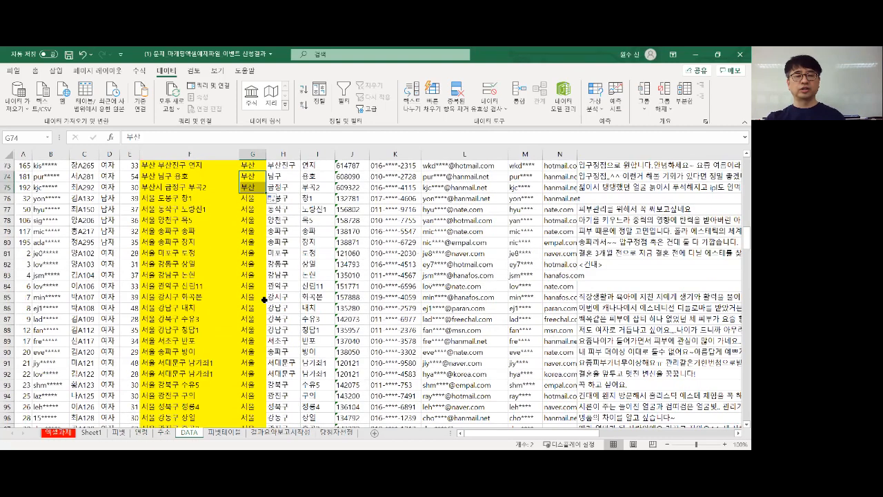
scroll(265, 294, "down", 20)
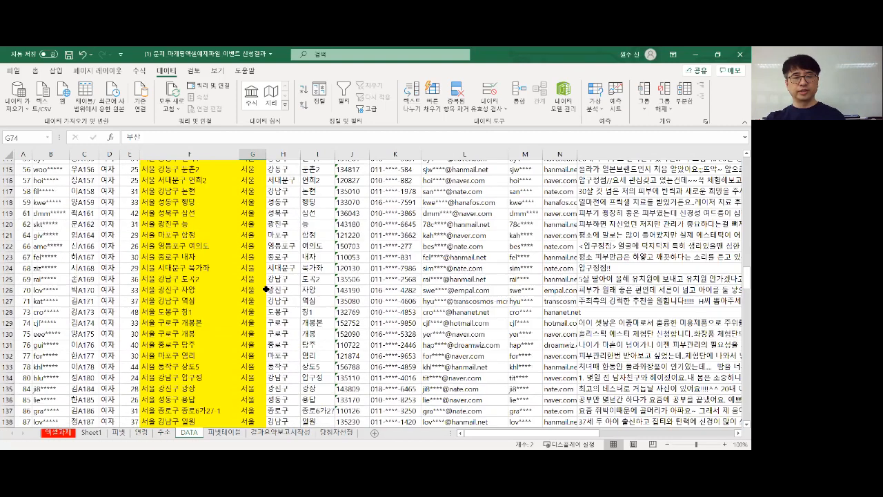
scroll(265, 286, "down", 20)
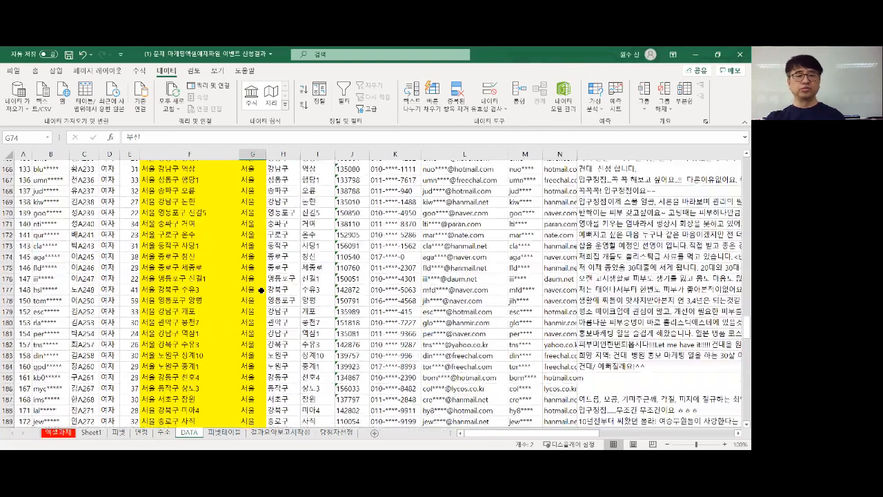
scroll(262, 290, "down", 12)
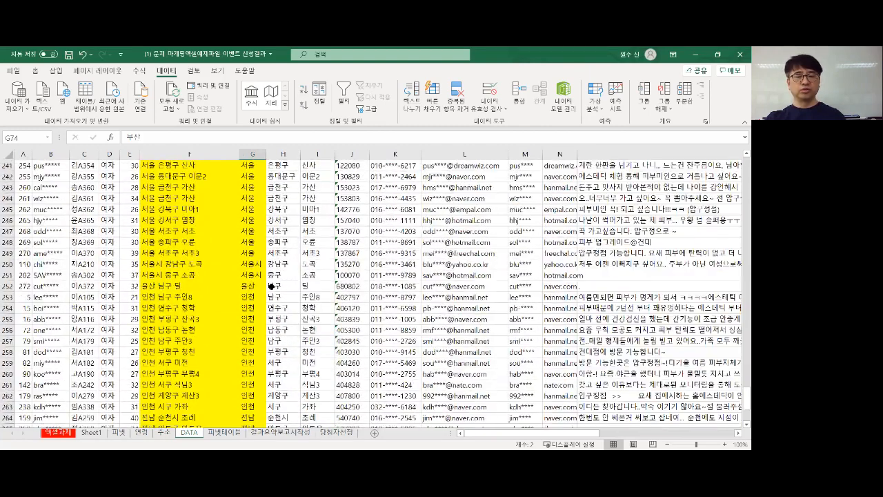
left_click(261, 253)
left_click_drag(265, 258, 265, 277)
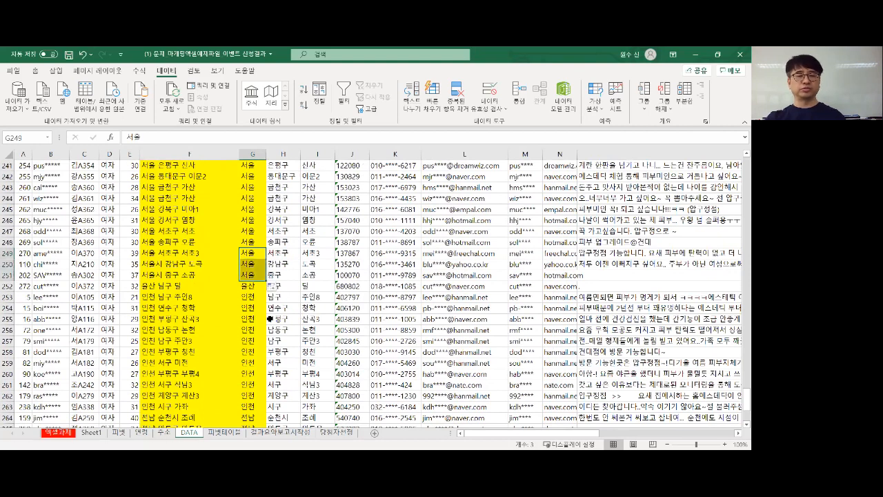
Check the remaining 주소1 entries down to the end of the list and save the workbook
scroll(262, 308, "down", 2)
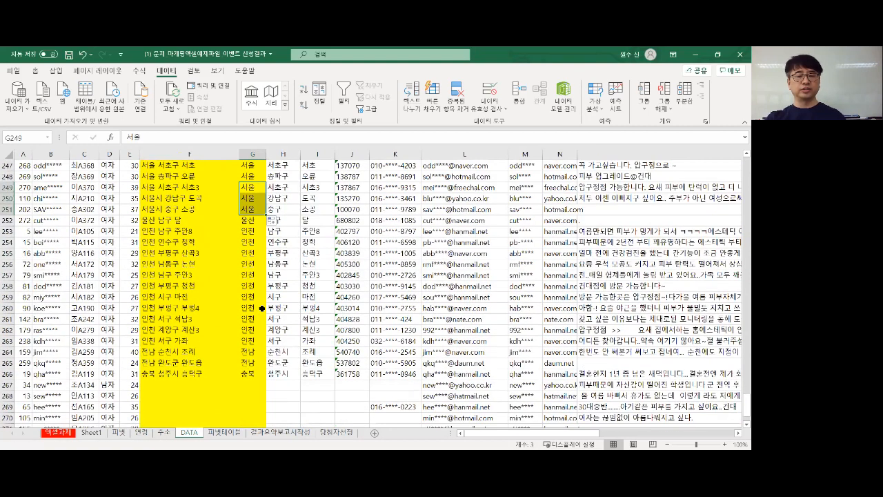
scroll(262, 307, "down", 2)
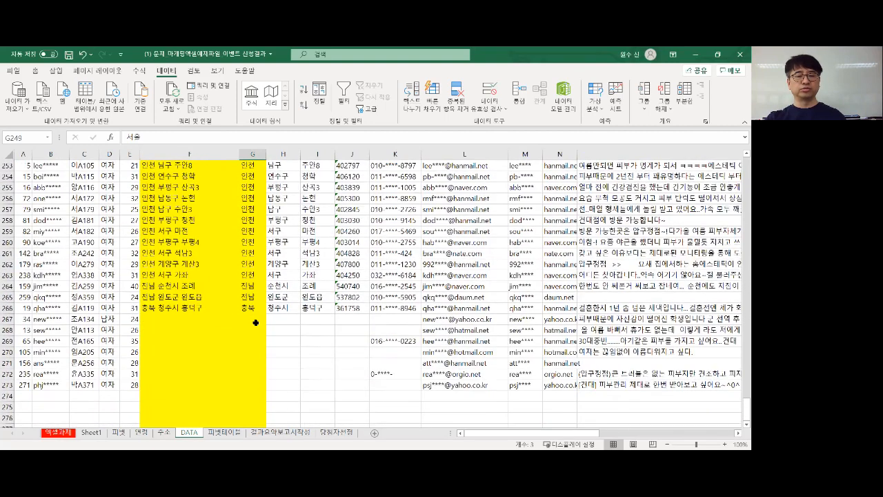
scroll(260, 305, "up", 8)
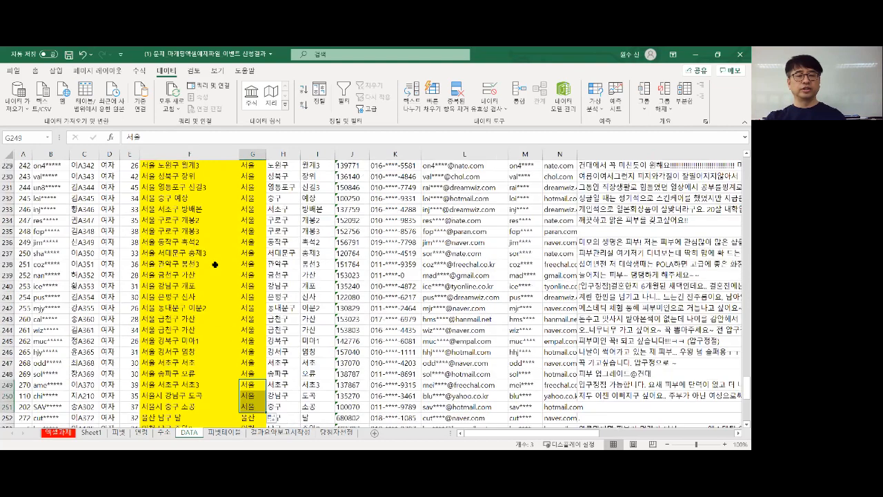
left_click(222, 265)
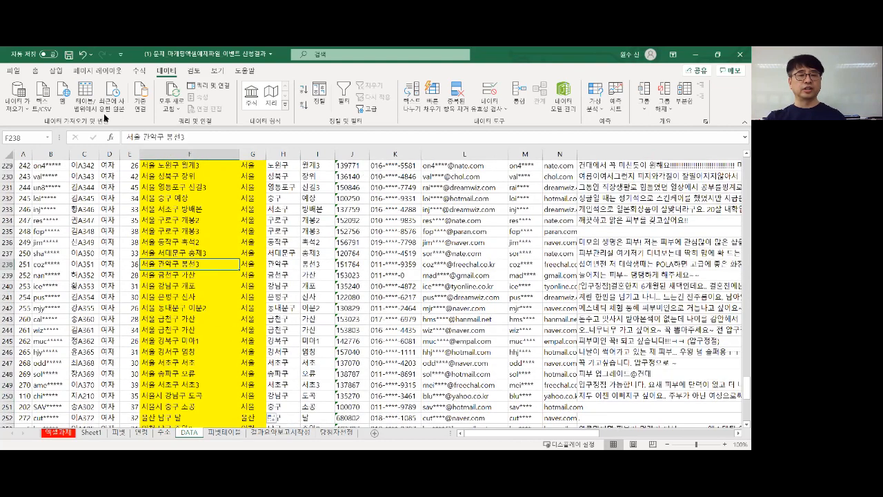
left_click(68, 55)
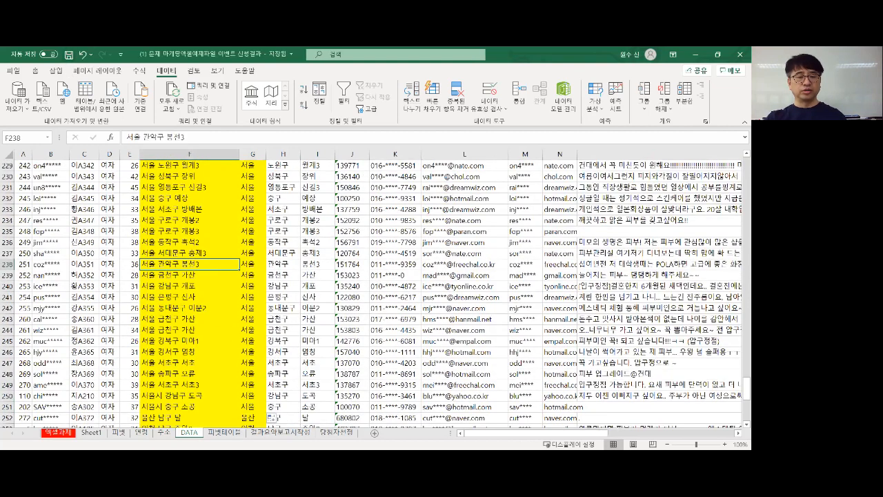
Refresh the pivot table on the 주소 sheet with the corrected region names
left_click(163, 432)
left_click(56, 223)
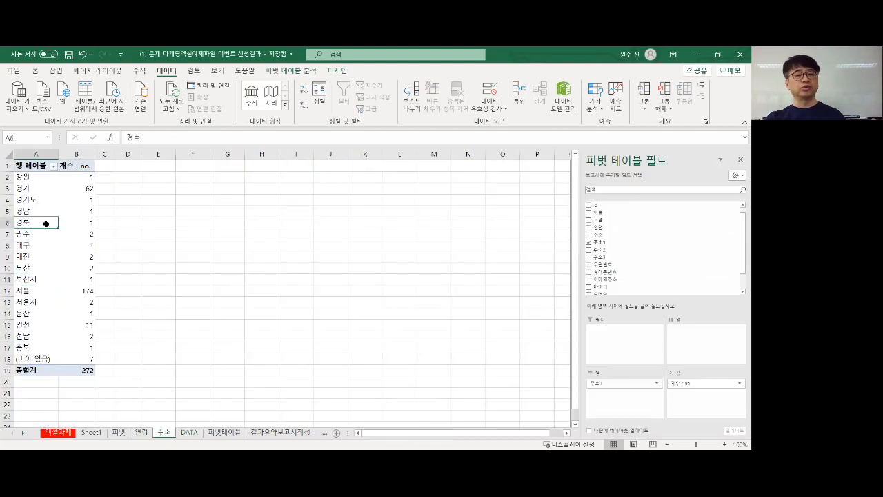
right_click(46, 225)
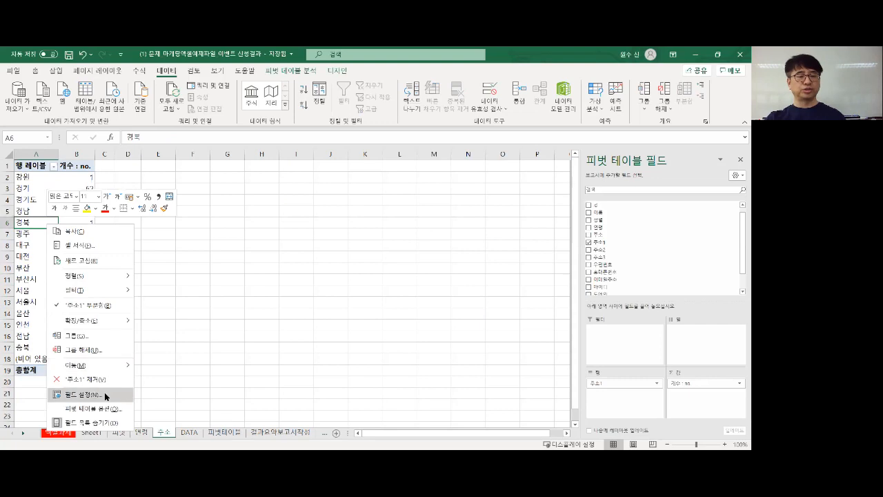
left_click(104, 260)
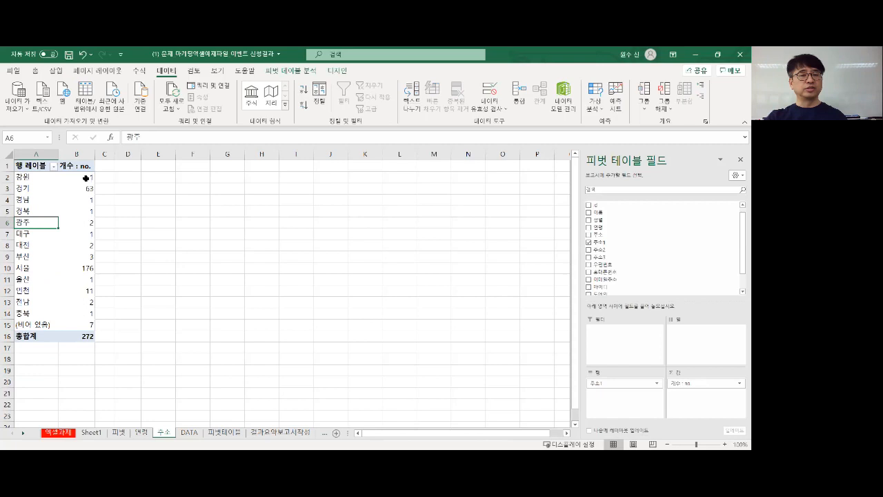
Sort the regions in the 주소 pivot table by applicant count in descending order and check the (비어 있음) row
left_click(86, 178)
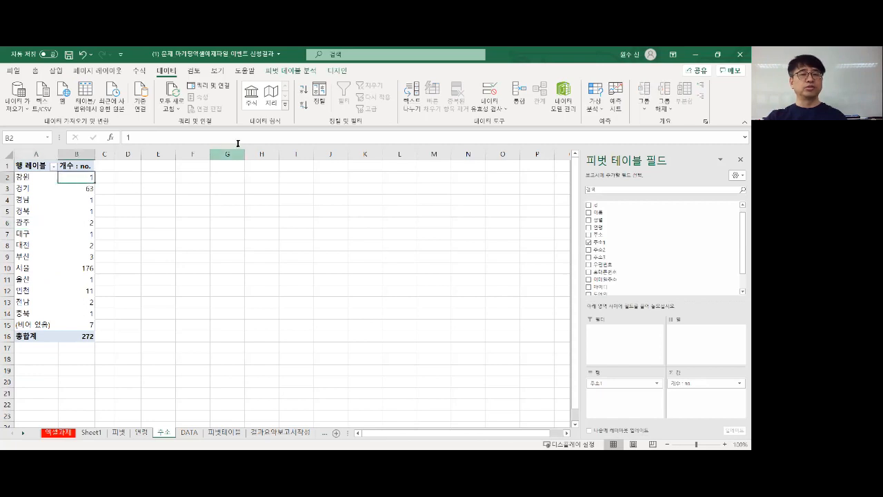
left_click(304, 107)
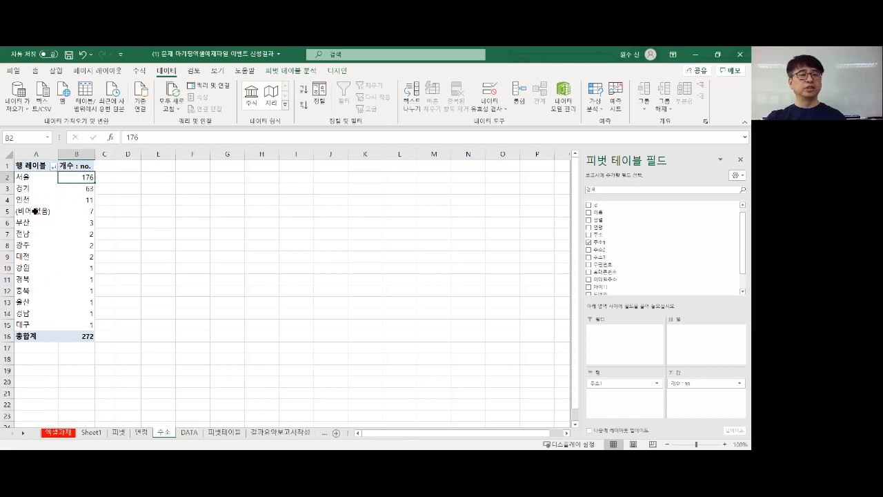
left_click(34, 211)
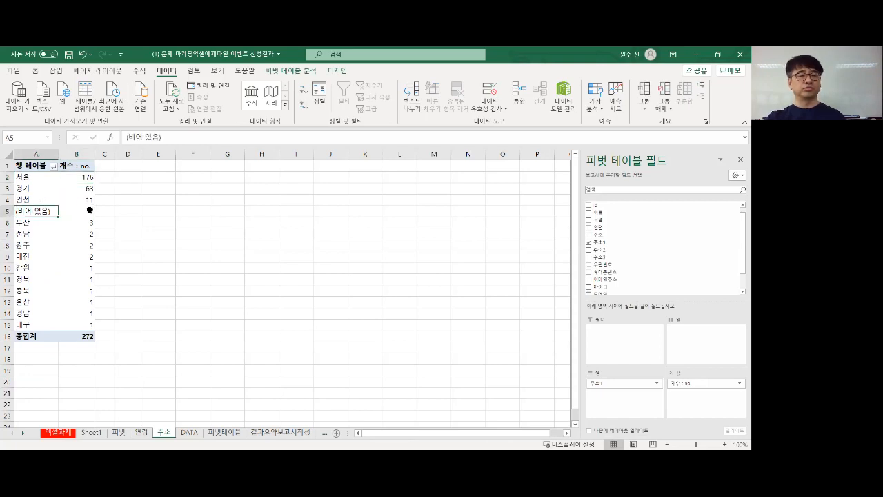
left_click(89, 209)
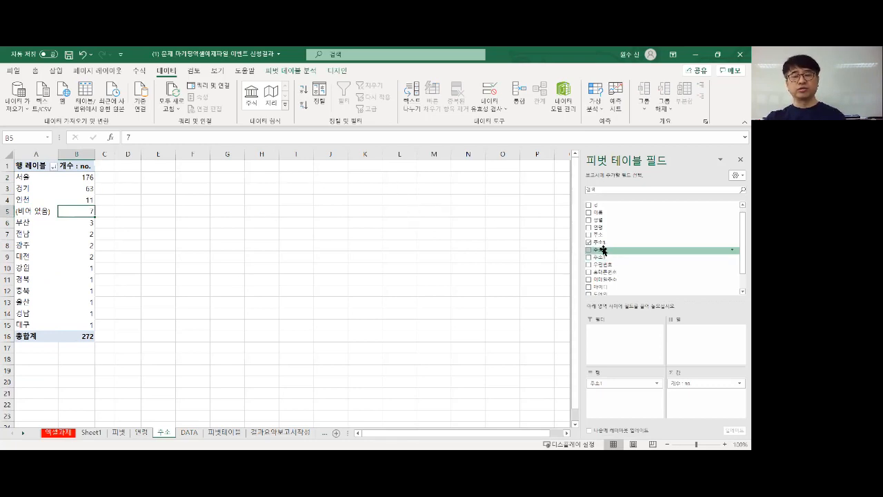
Try 주소2 as the column field of the pivot table, and take it out again
left_click_drag(603, 249, 681, 341)
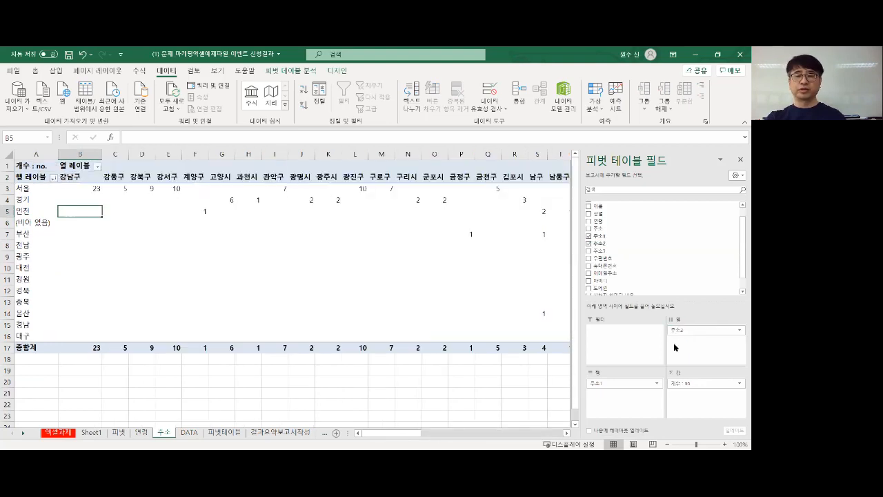
left_click_drag(696, 328, 501, 362)
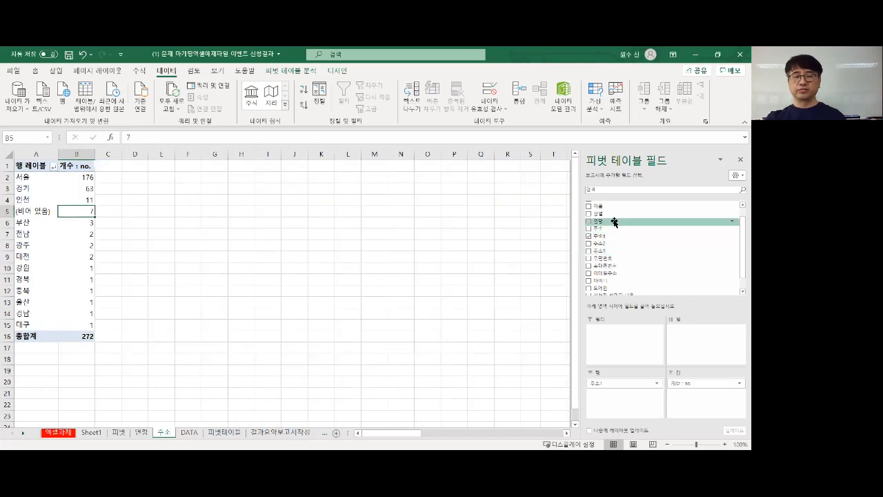
Add 주소2 as a second row field beneath 주소1 and review the district counts within each region
left_click_drag(614, 243, 600, 405)
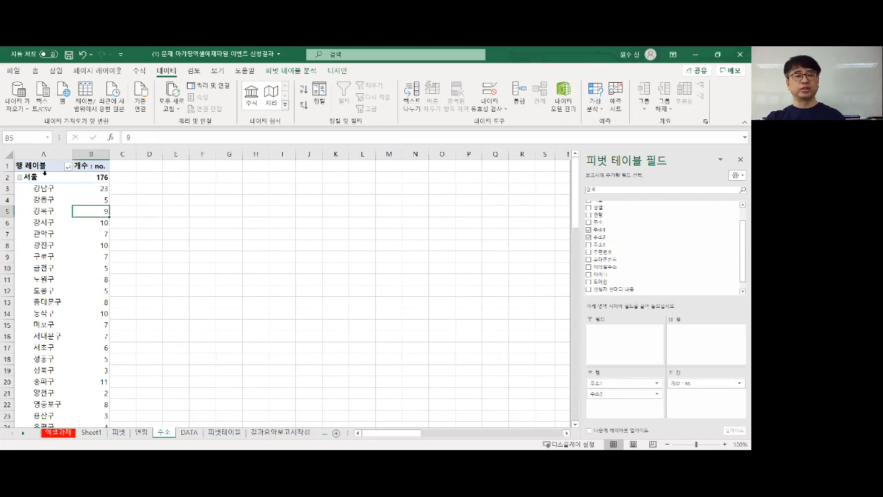
scroll(60, 194, "down", 6)
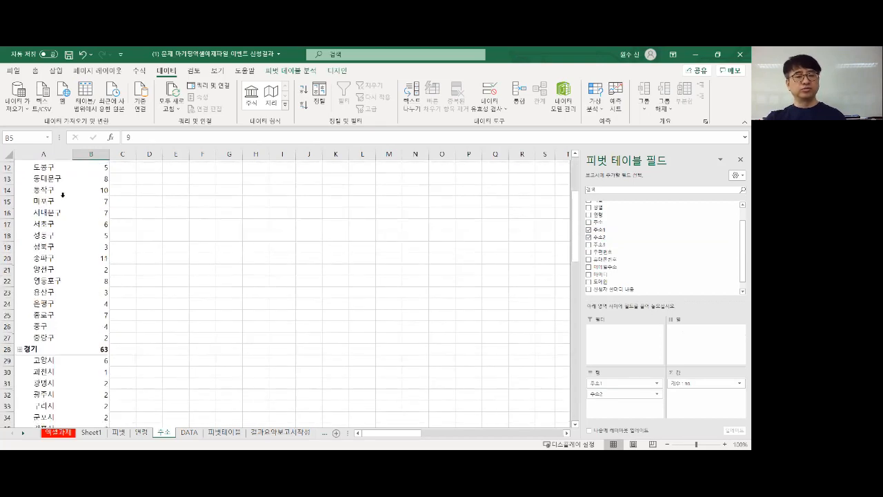
scroll(61, 239, "down", 8)
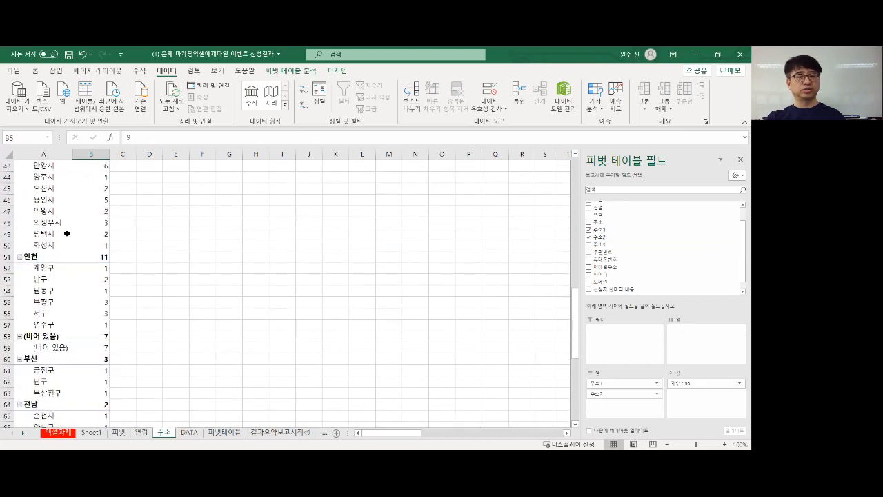
scroll(69, 205, "down", 2)
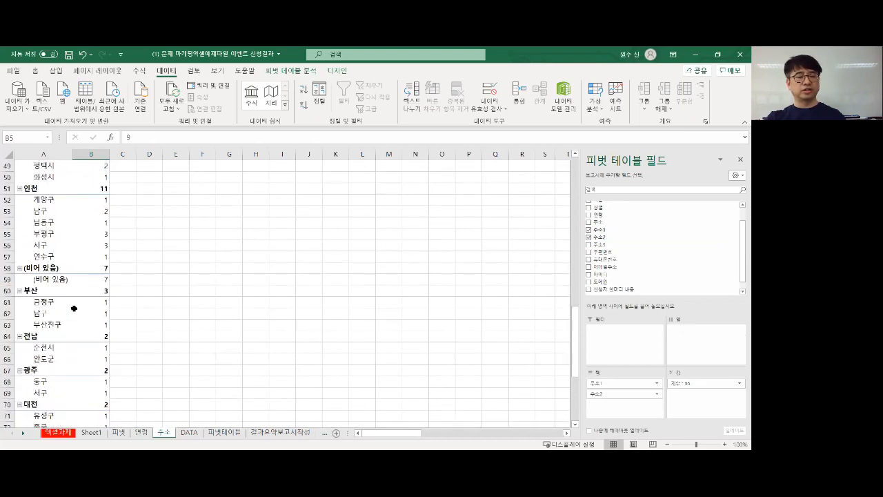
scroll(73, 281, "down", 10)
scroll(104, 274, "up", 16)
scroll(110, 263, "up", 10)
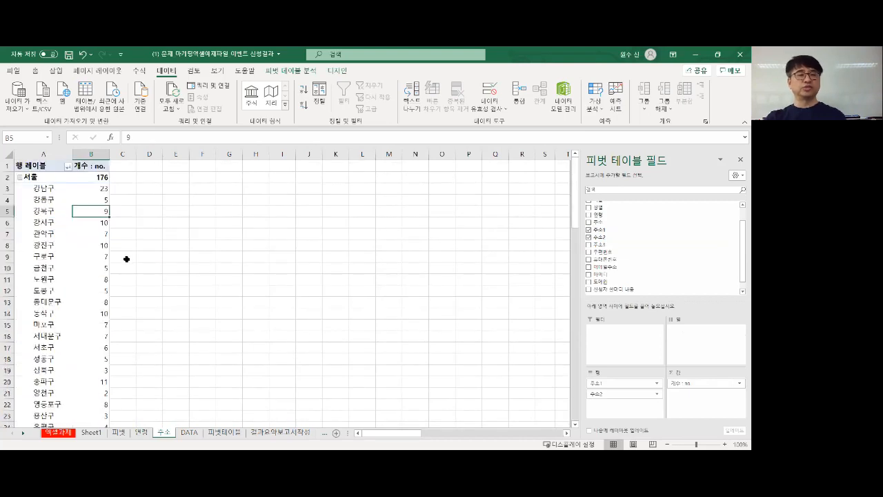
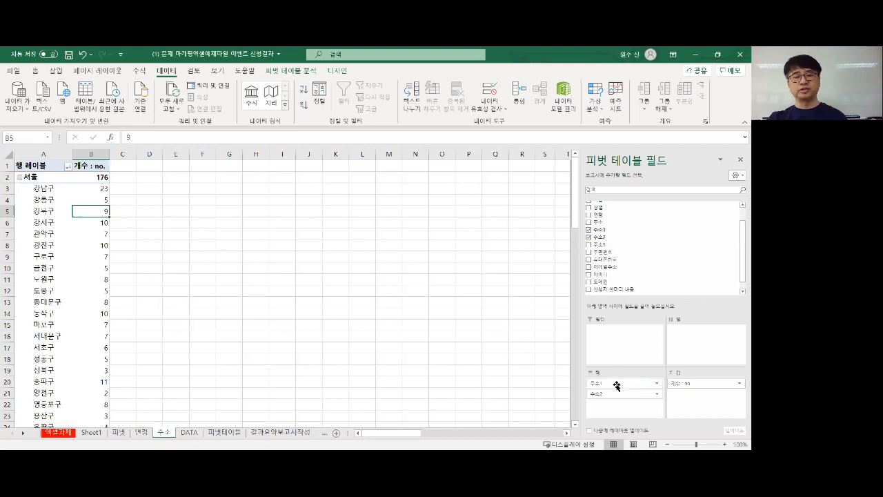
Move 주소1 from the row fields to the report filter of the pivot table
left_click_drag(616, 385, 628, 345)
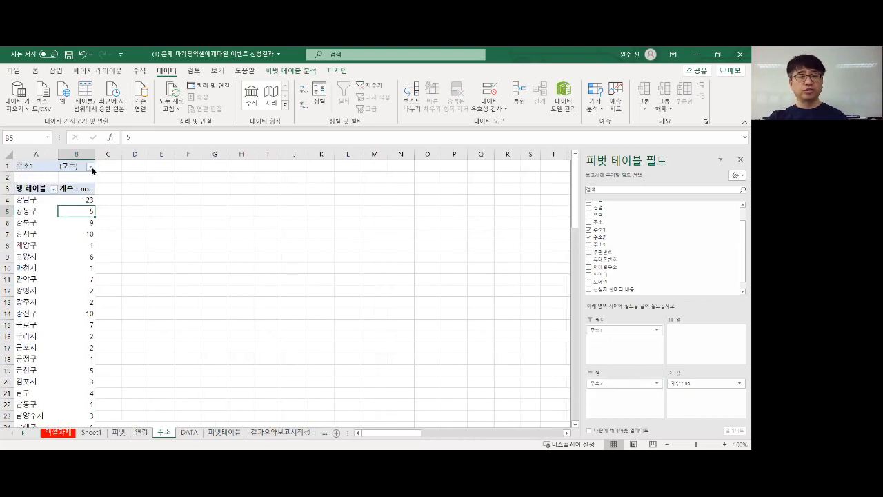
Filter the 주소 pivot table to only 서울 through the 주소1 report filter and review the district counts
left_click(89, 168)
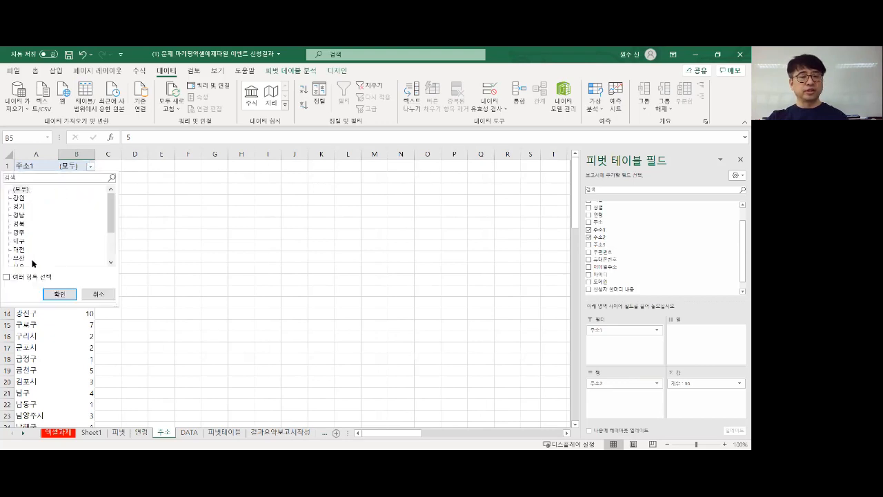
left_click(7, 276)
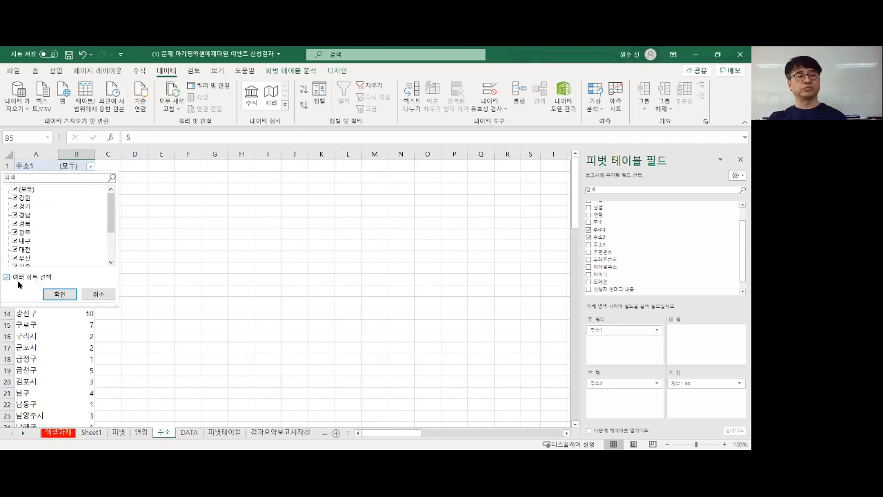
left_click(15, 189)
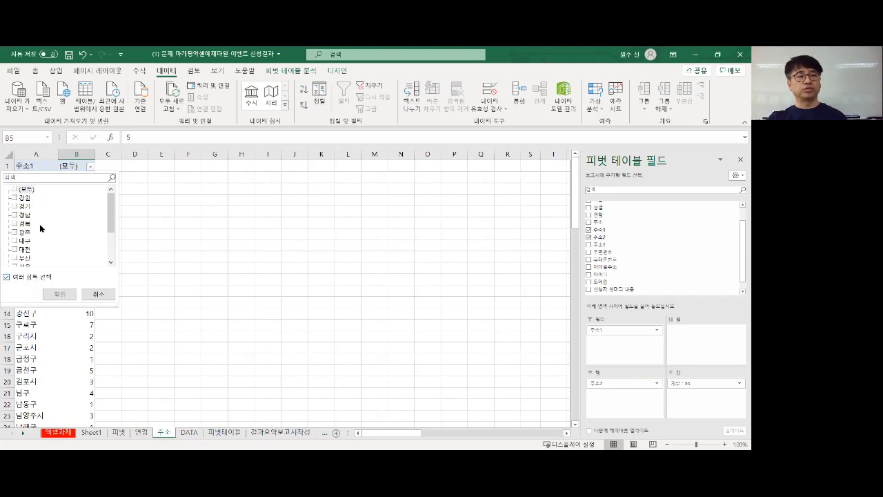
scroll(110, 218, "down", 1)
left_click(24, 258)
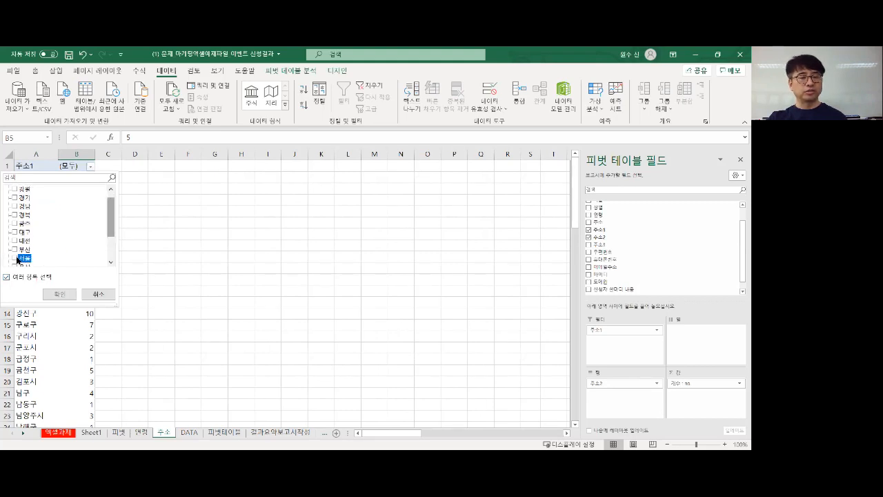
left_click(64, 295)
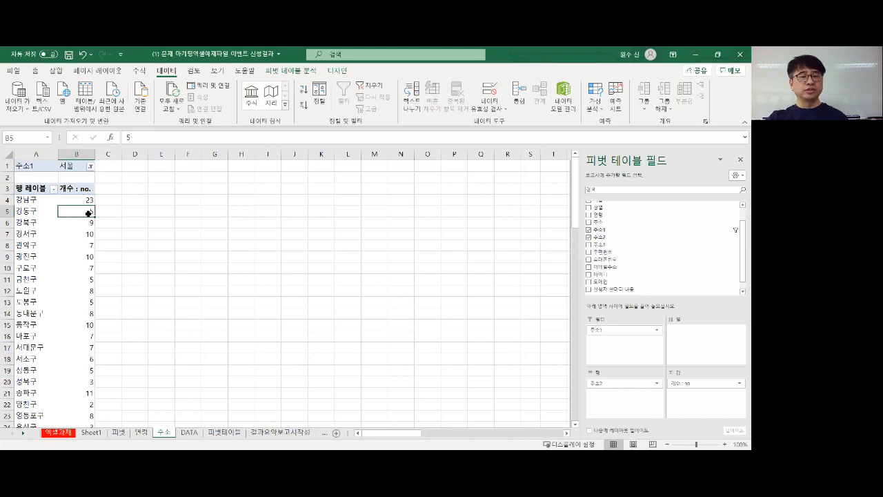
scroll(88, 213, "down", 4)
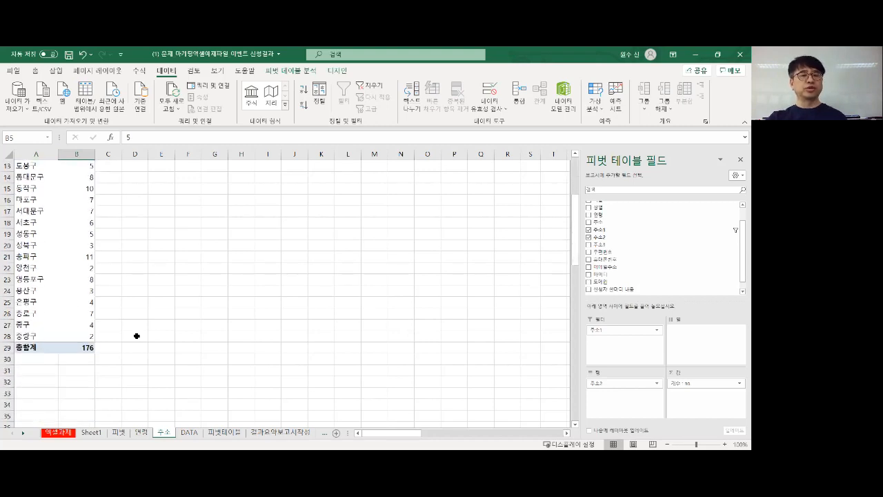
scroll(131, 342, "up", 2)
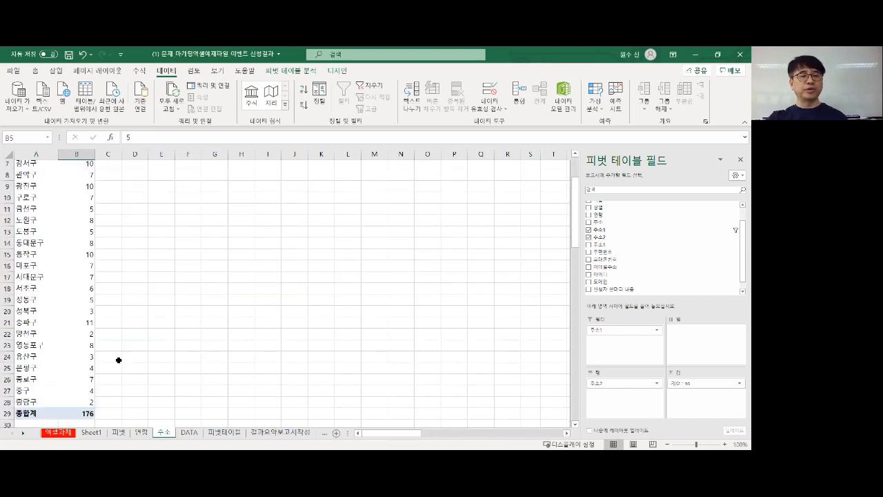
Compare the pivot tables on the 연령 and 피벗 sheets and return to the 주소 sheet
left_click(141, 432)
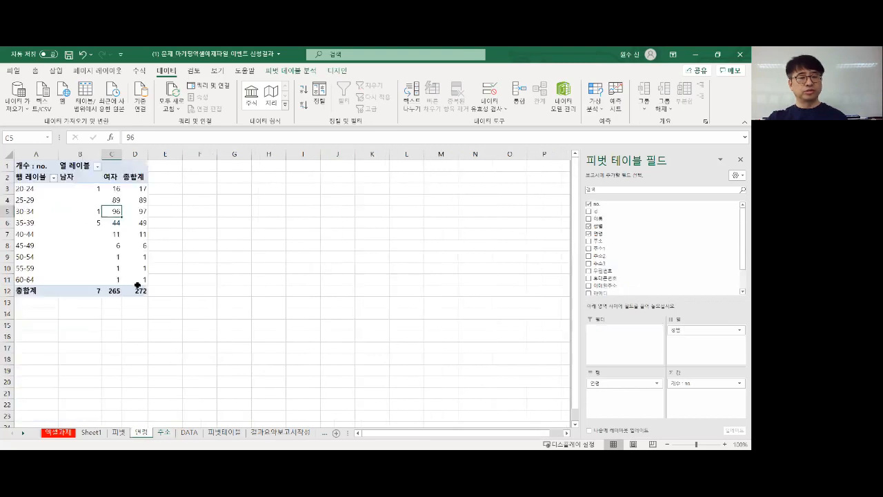
left_click(119, 432)
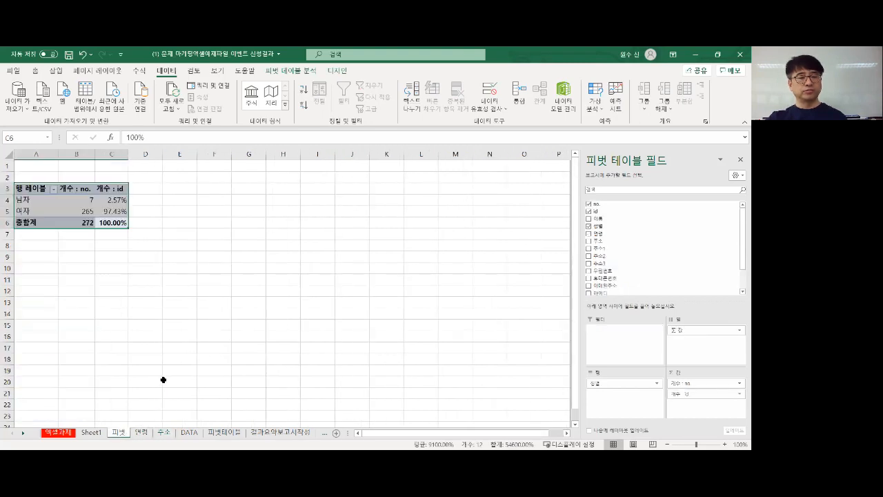
left_click(147, 433)
left_click(167, 433)
scroll(108, 222, "up", 2)
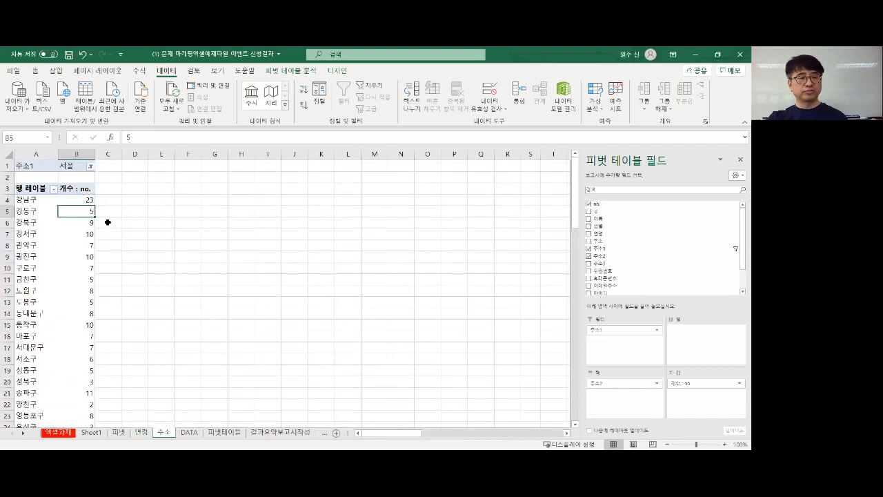
Sort the Seoul districts by applicant count in descending order and review the ranking down to the grand total
left_click(80, 200)
left_click(304, 104)
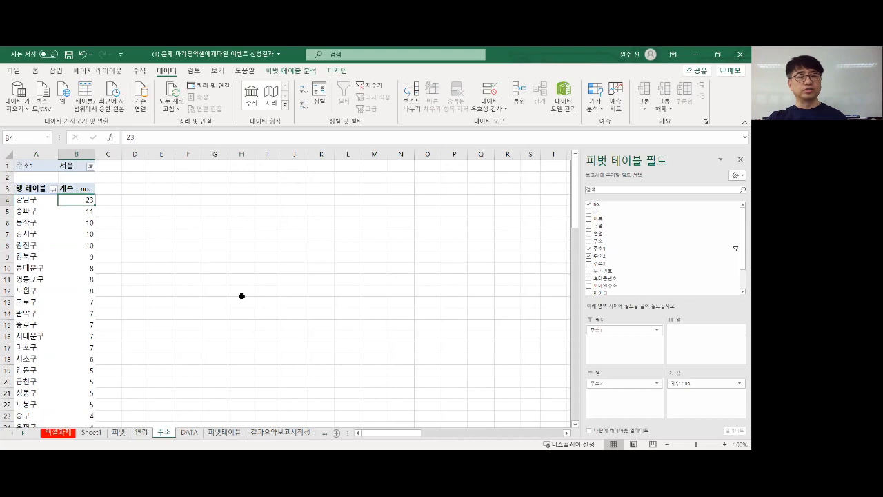
left_click(84, 211)
left_click(87, 223)
left_click(89, 234)
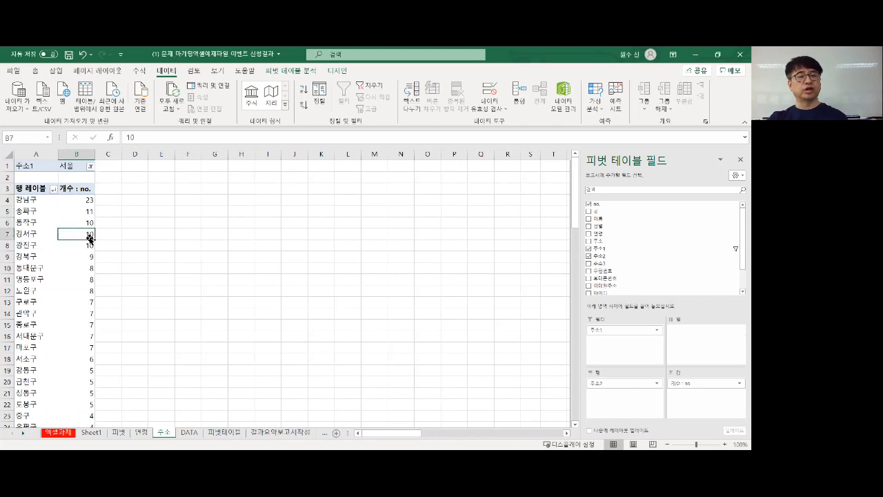
left_click(89, 244)
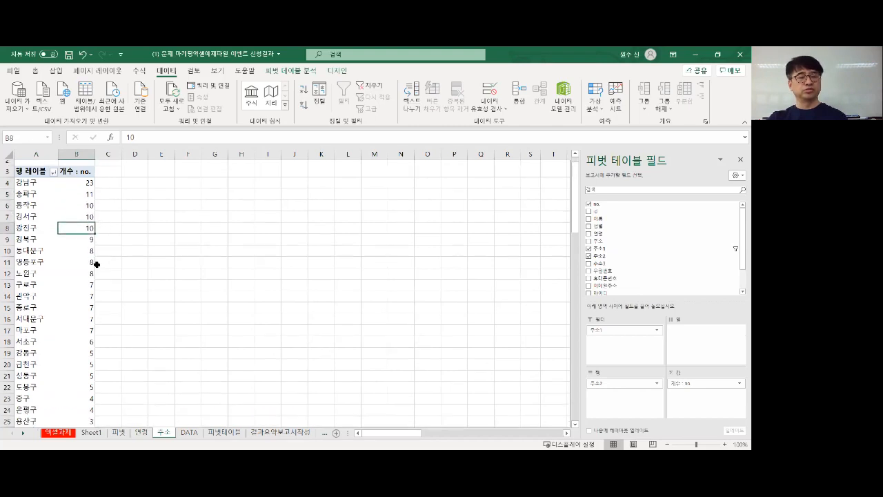
scroll(95, 262, "down", 6)
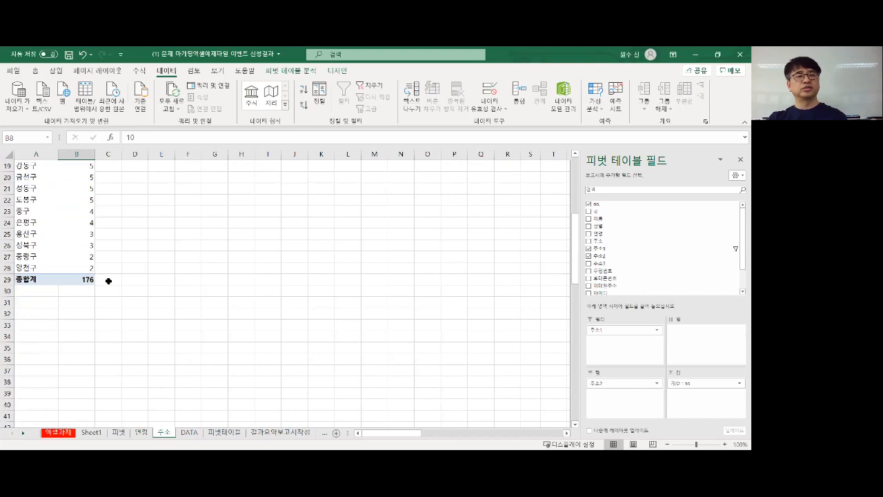
scroll(107, 280, "up", 6)
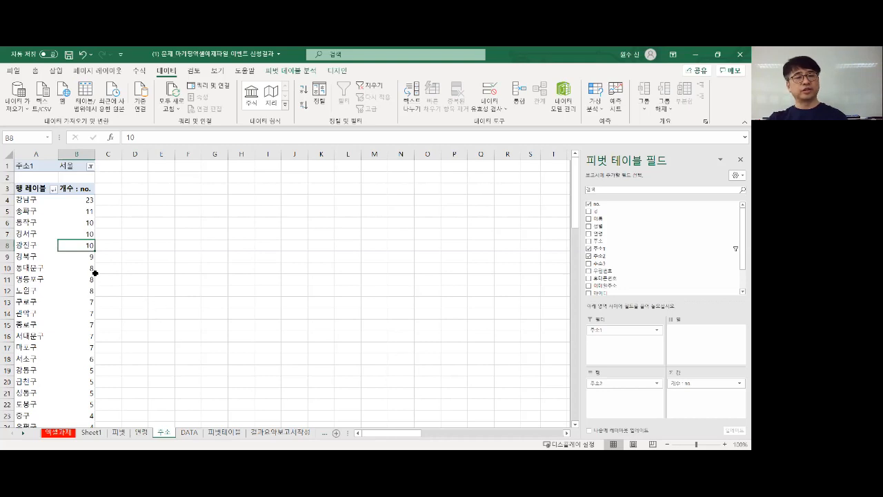
Try 성별 as the column field of the Seoul district pivot table, and take it out again
left_click_drag(598, 231, 677, 339)
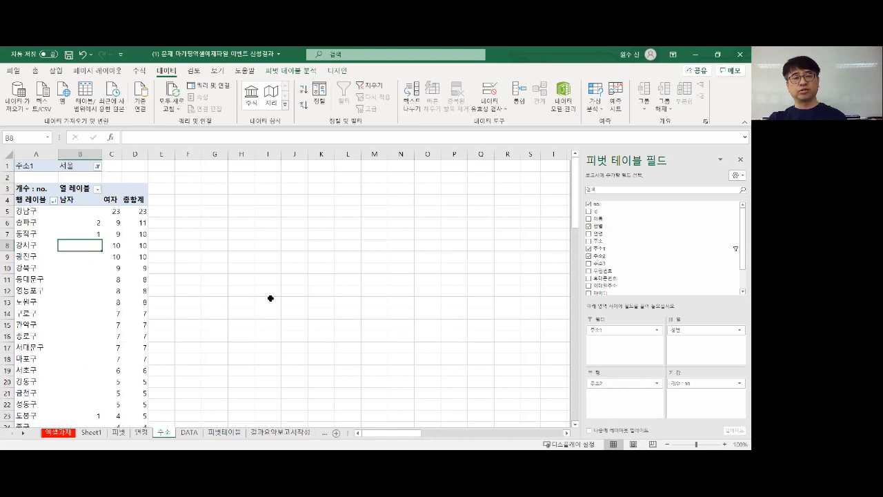
scroll(129, 216, "down", 4)
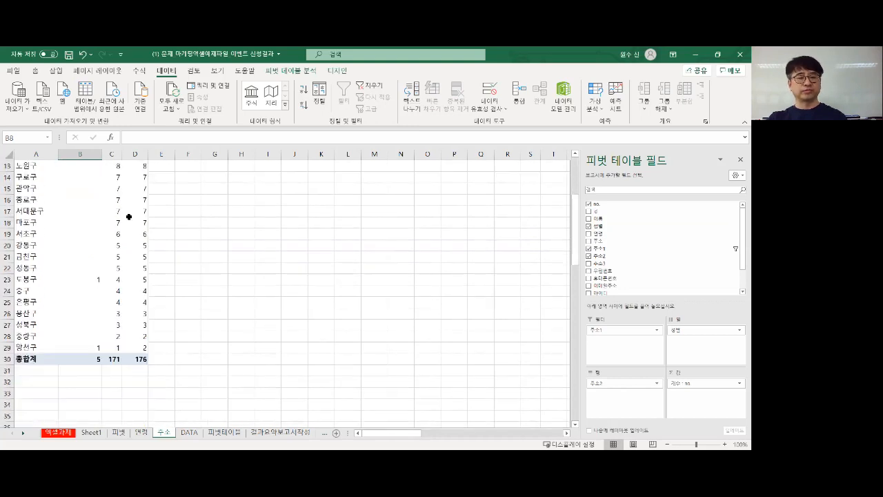
scroll(133, 213, "up", 4)
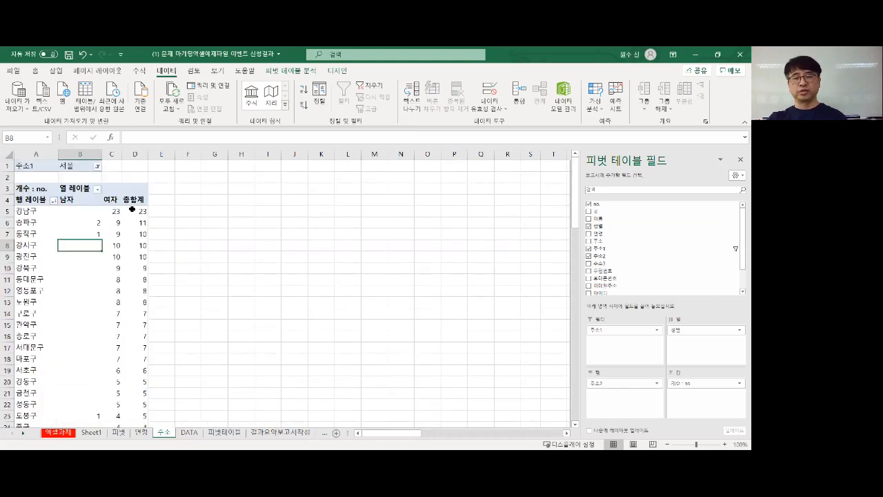
left_click_drag(690, 330, 522, 282)
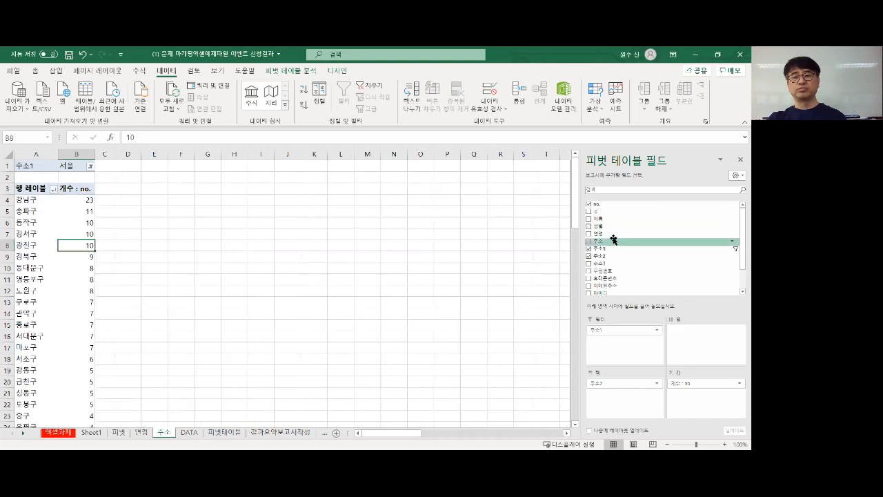
Add 연령 as the column field of the district pivot table and group the ages in units of 10
left_click_drag(611, 235, 674, 339)
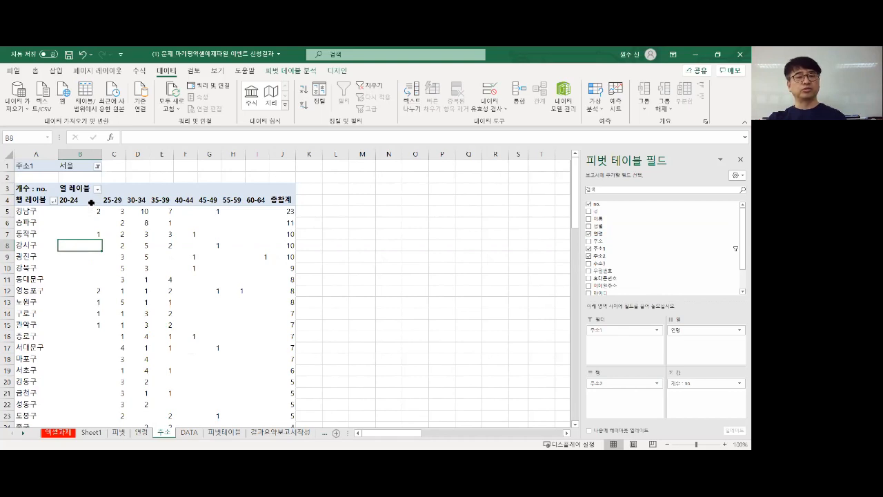
right_click(91, 201)
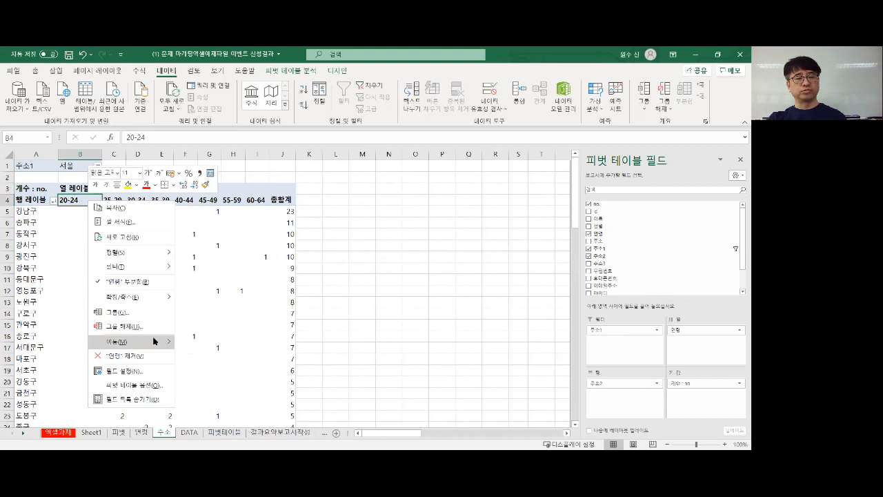
left_click(153, 312)
left_click(145, 316)
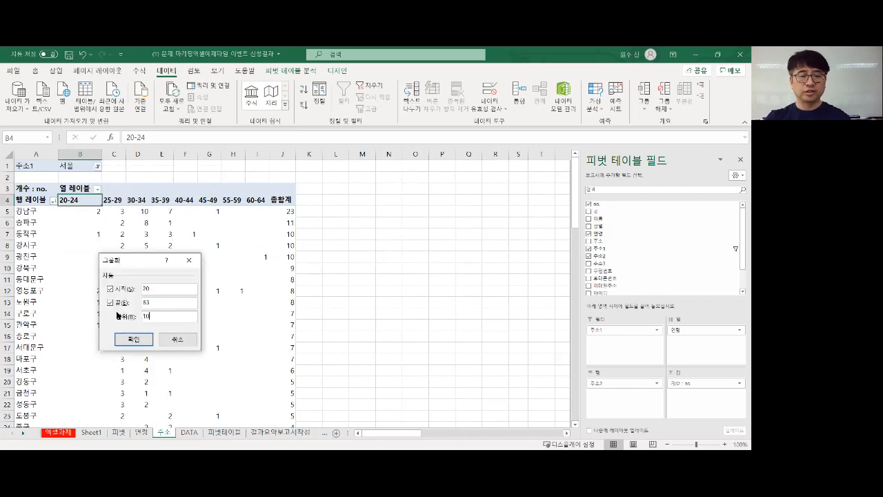
type("10")
key("Return")
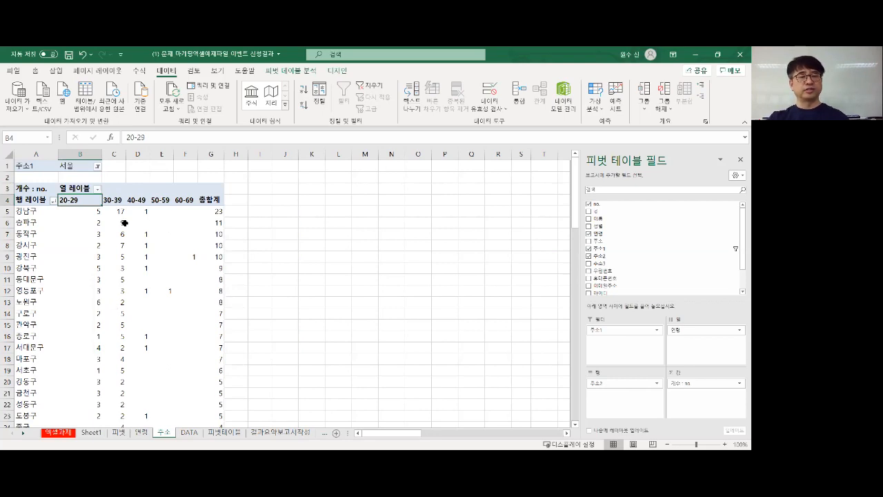
Check the age-group totals and sort the districts by the 30-39 age group's count in descending order
scroll(122, 221, "down", 6)
left_click(119, 290)
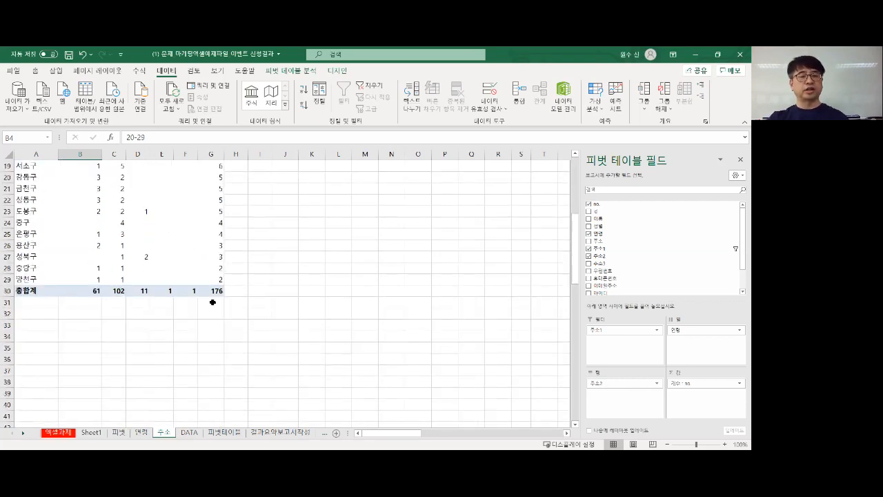
scroll(168, 286, "up", 6)
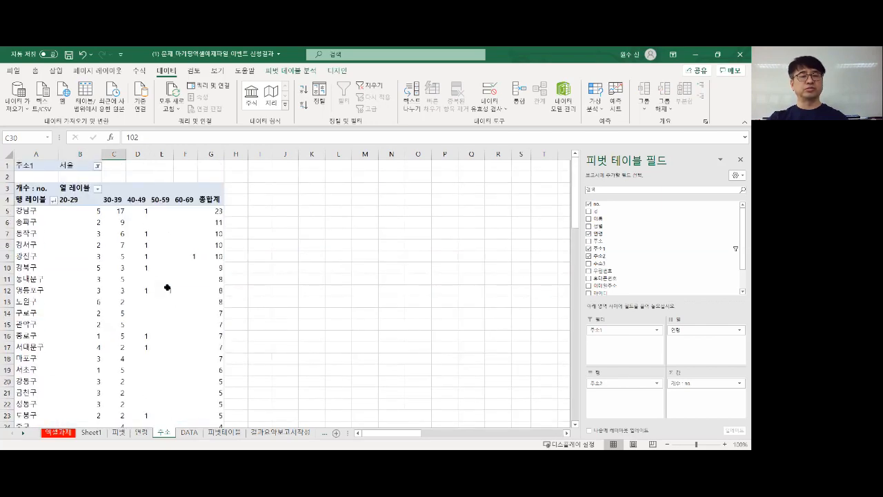
left_click(116, 211)
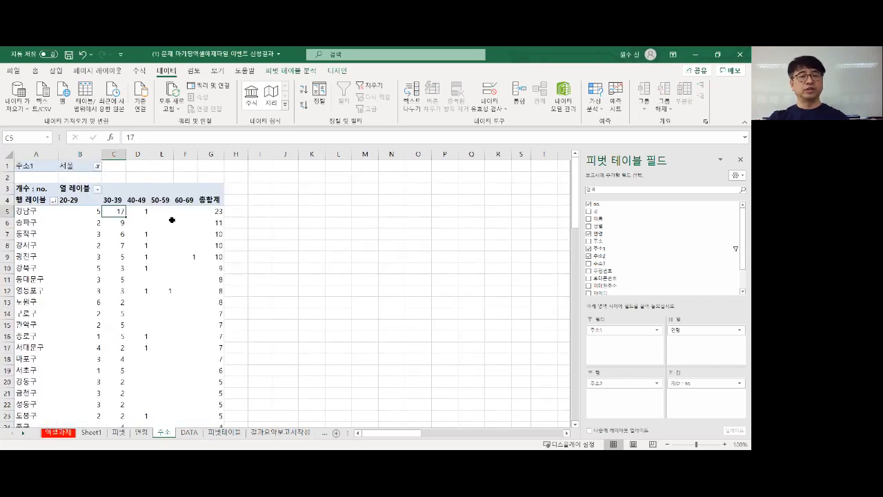
left_click(303, 109)
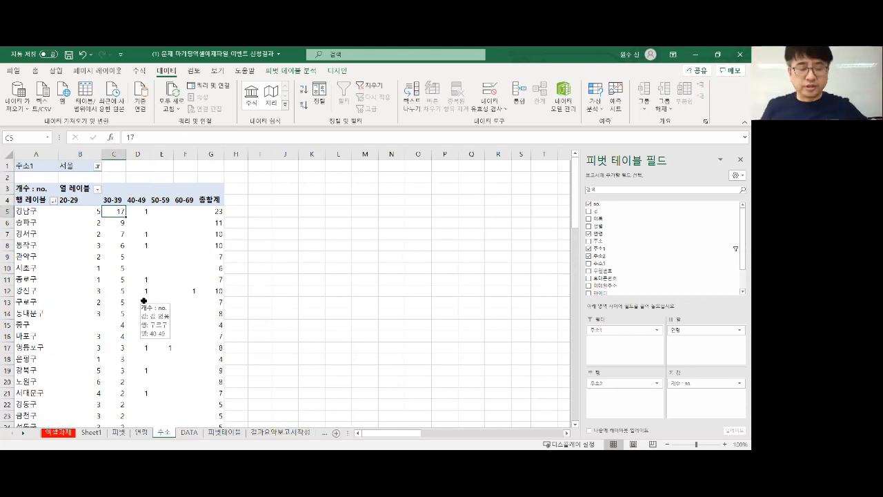
Insert an empty column before the 신청자 한마디 내용 column in the DATA sheet and select its header cell O1
left_click(184, 432)
scroll(260, 366, "up", 20)
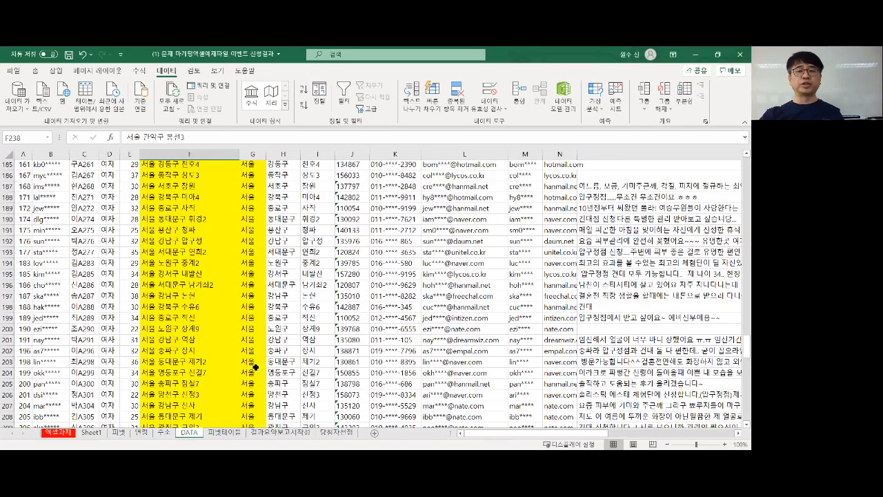
scroll(257, 364, "up", 12)
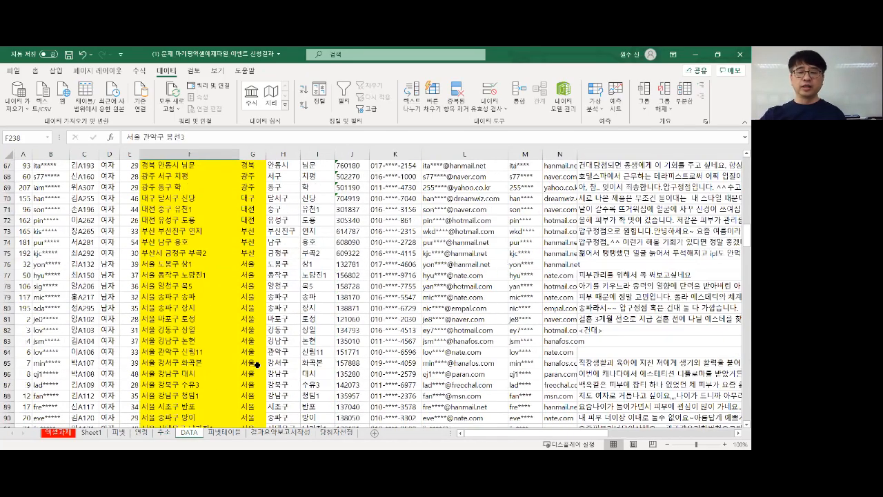
scroll(238, 340, "up", 1)
scroll(214, 322, "up", 20)
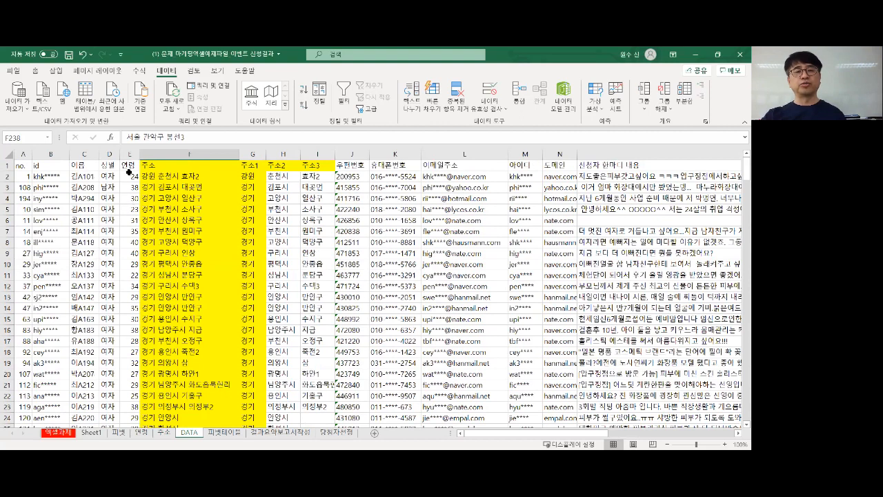
left_click(128, 200)
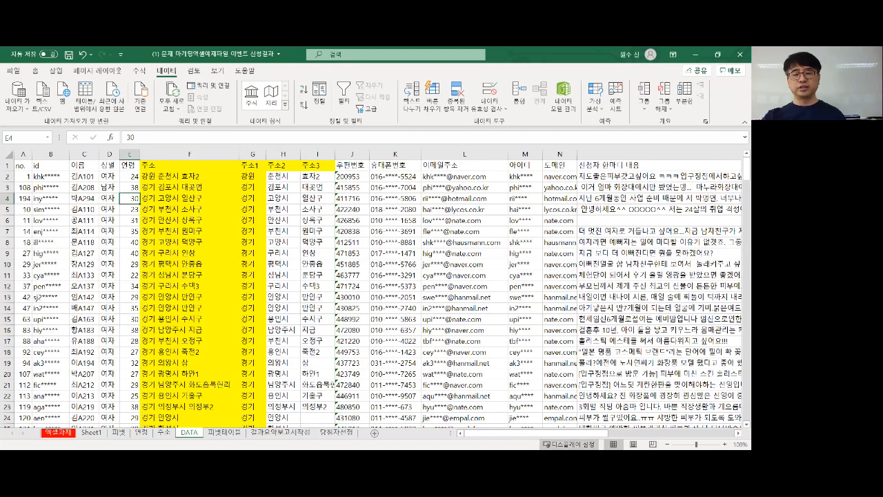
scroll(522, 206, "right", 3)
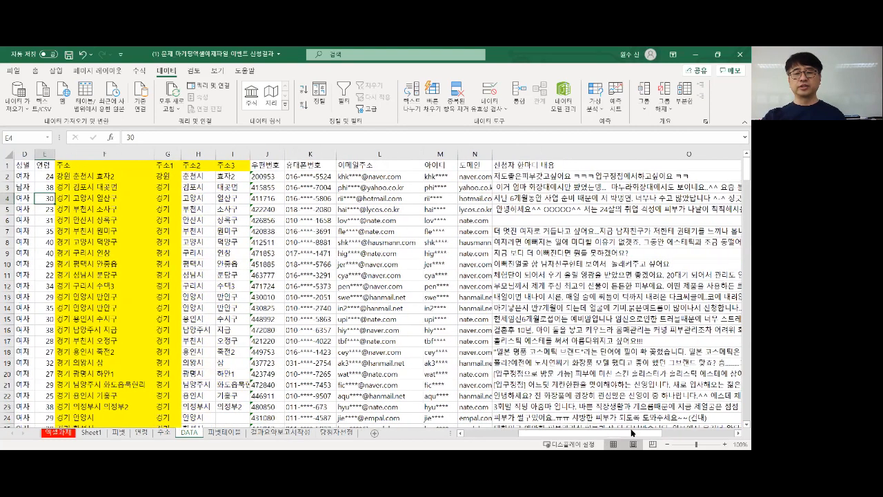
left_click(524, 153)
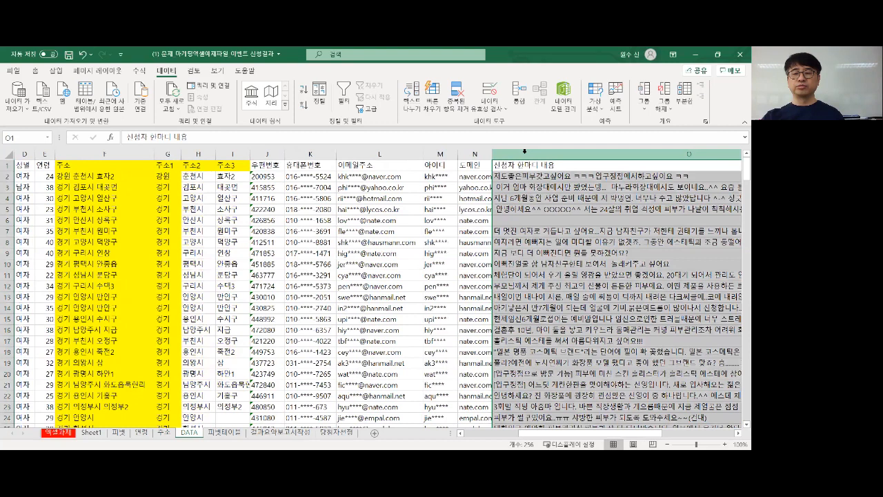
right_click(524, 152)
left_click(554, 236)
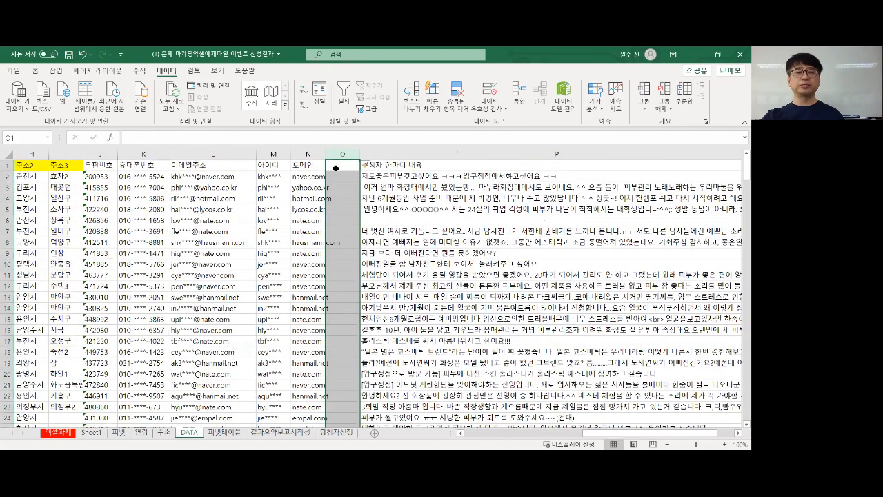
left_click(338, 163)
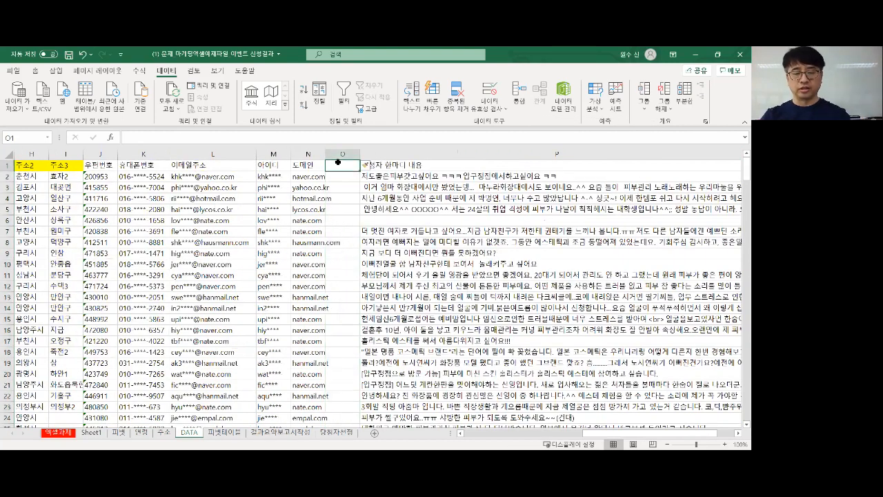
Enter the header 글자수 in O1, and search the function library for len to use in O2
type("글자수")
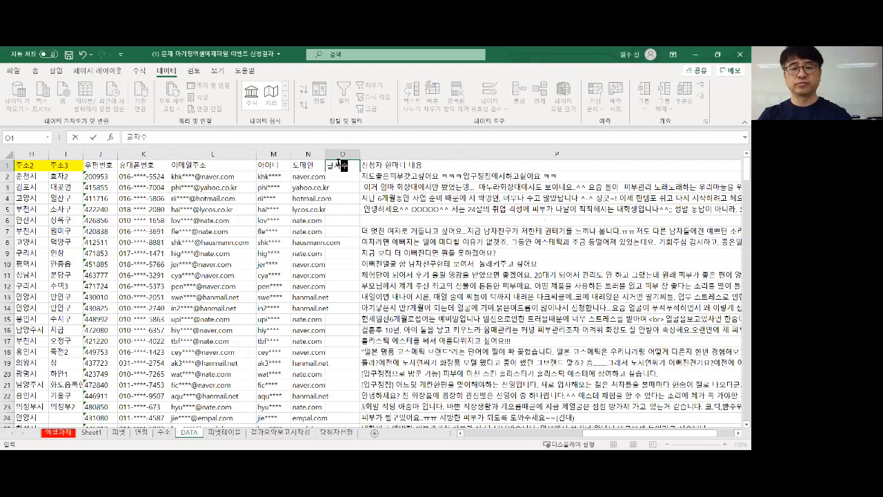
key("Return")
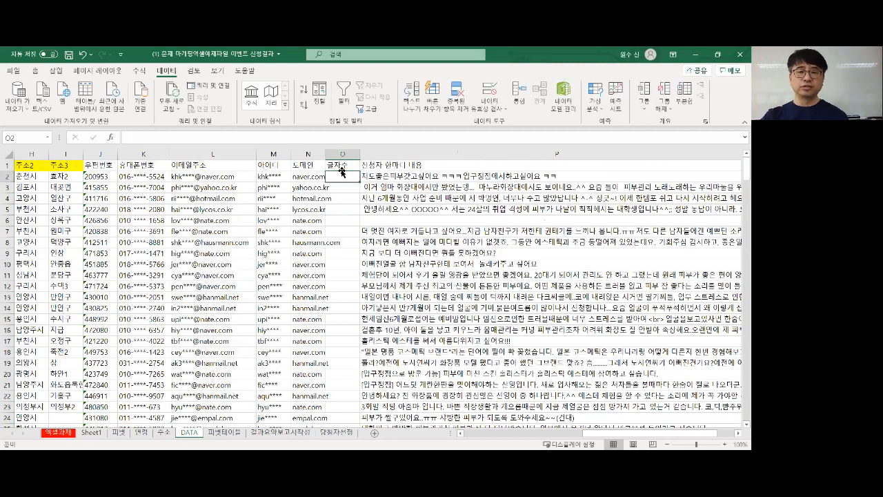
left_click(141, 71)
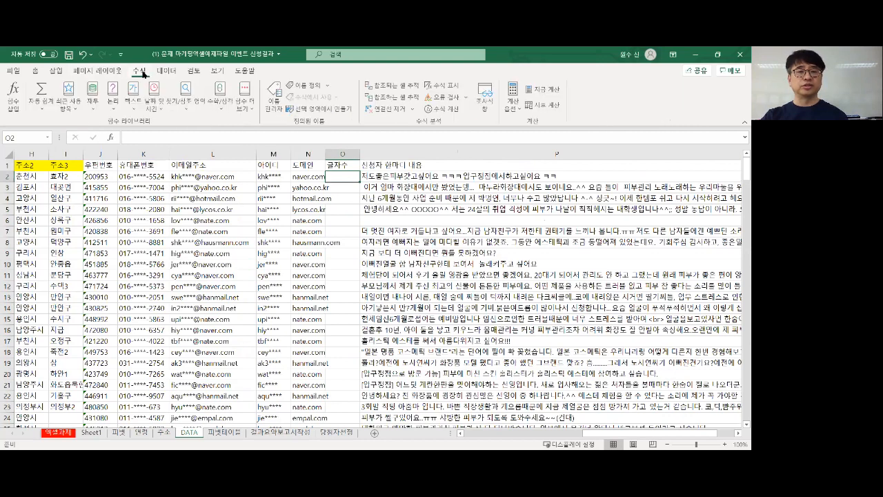
left_click(16, 107)
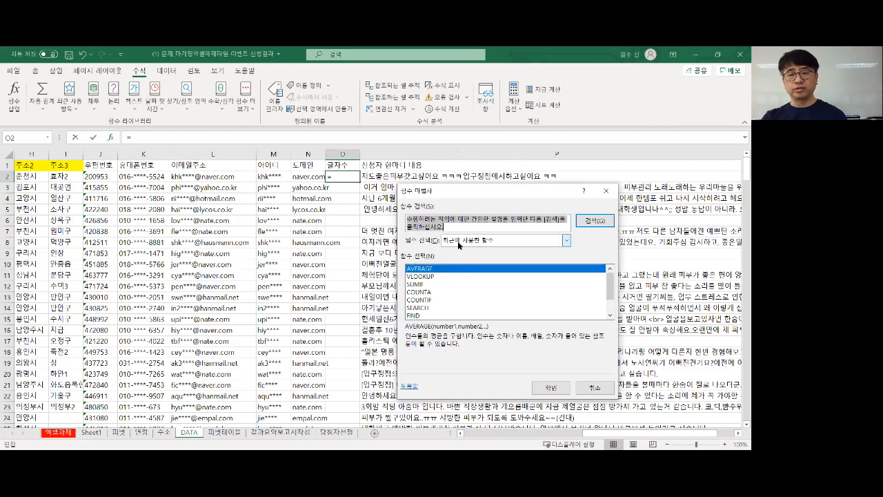
left_click(483, 241)
left_click(500, 240)
left_click(503, 239)
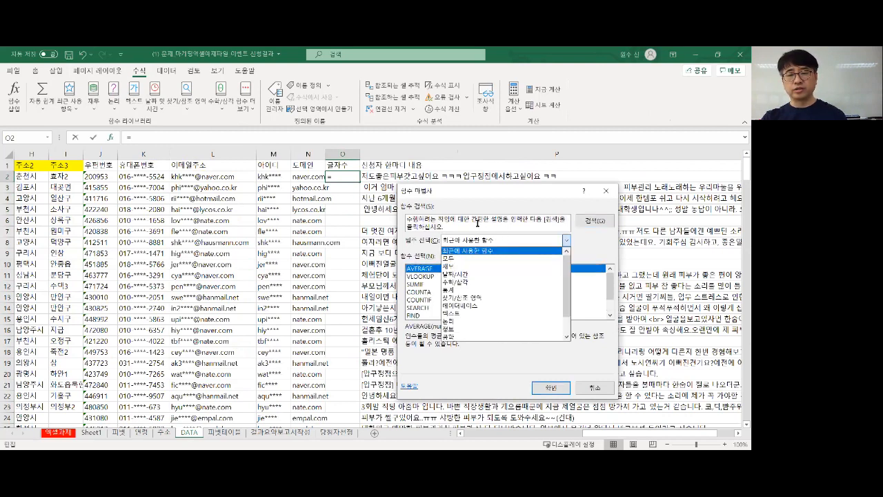
left_click(477, 222)
left_click(460, 227)
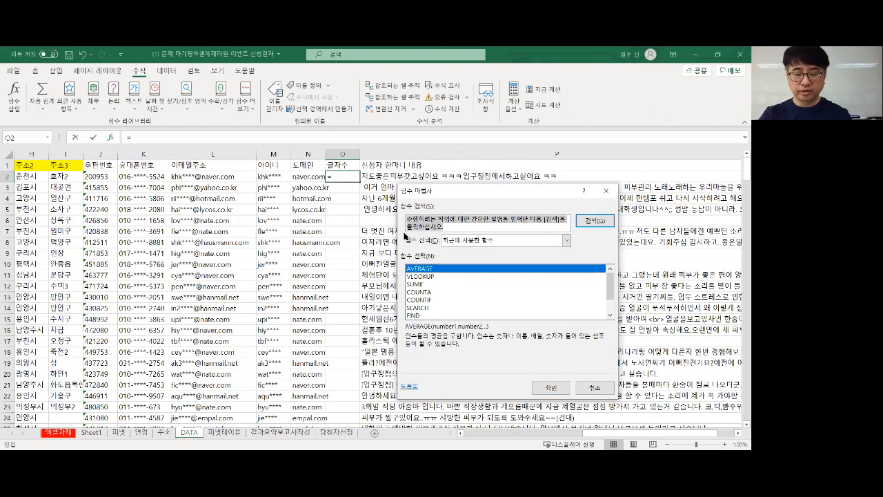
type("ㅣㄷ")
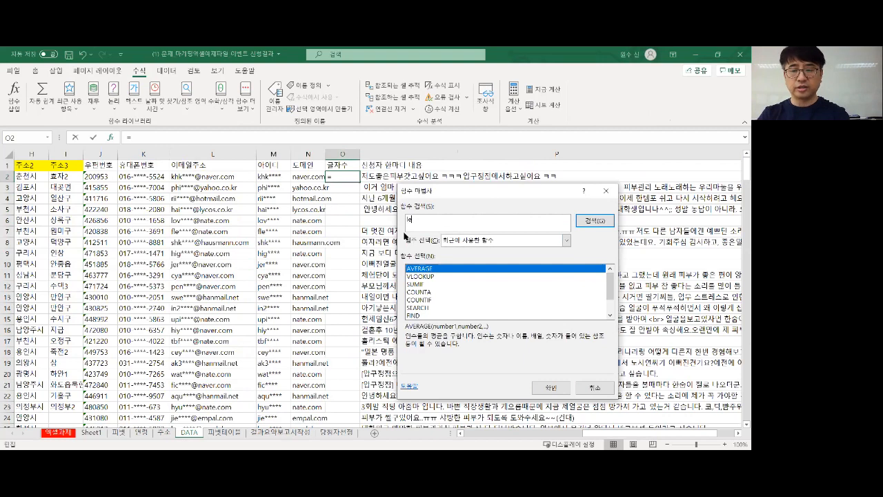
left_click(587, 222)
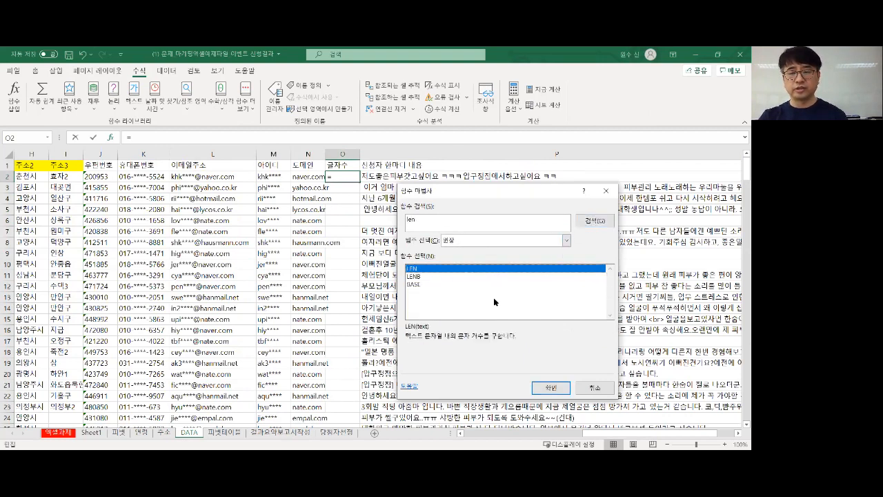
Count the characters of the comment in P2 with LEN in O2, and fill the formula down the 글자수 column
left_click(551, 389)
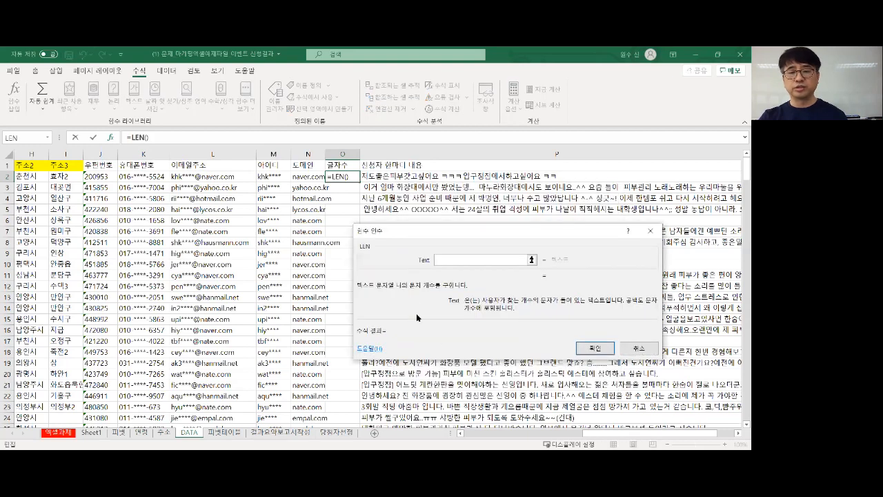
left_click(380, 176)
left_click(596, 352)
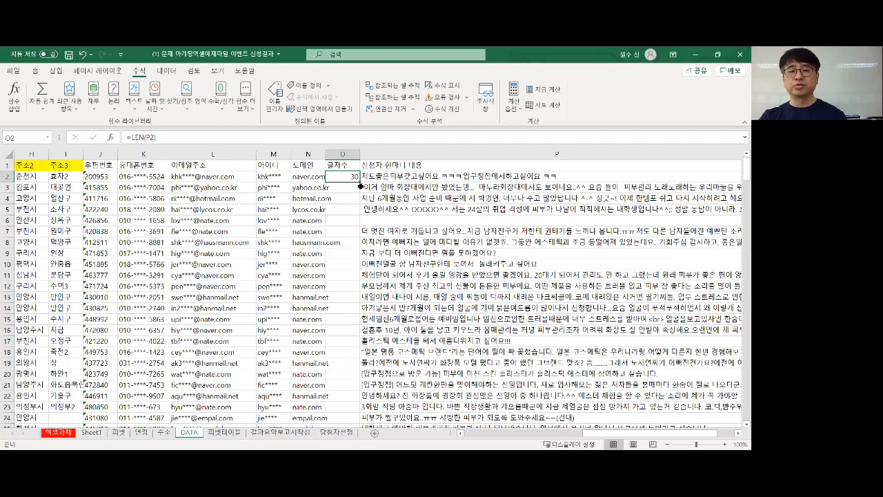
double_click(360, 181)
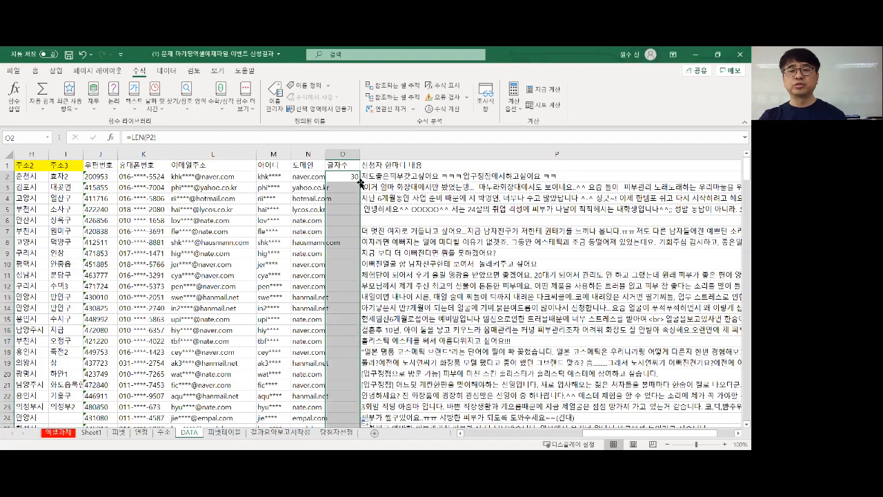
Examine the character counts against the comments down the DATA sheet, including O187, and return to O2
scroll(352, 276, "down", 20)
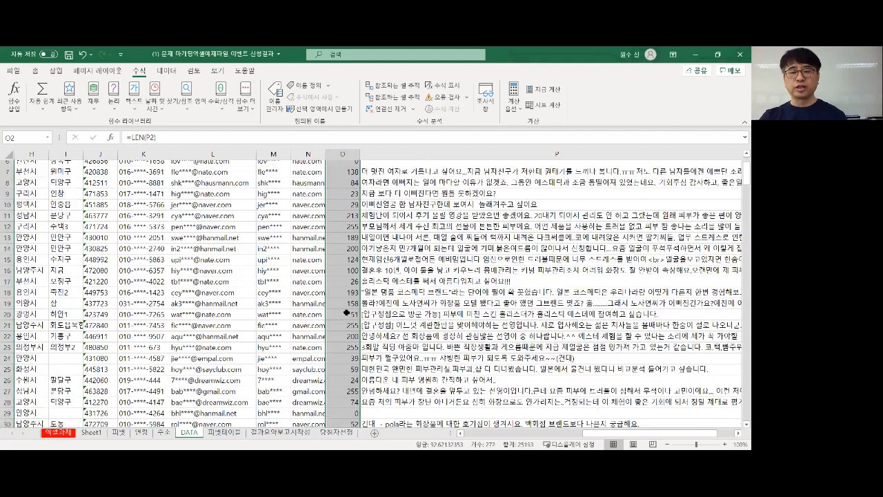
scroll(352, 318, "down", 16)
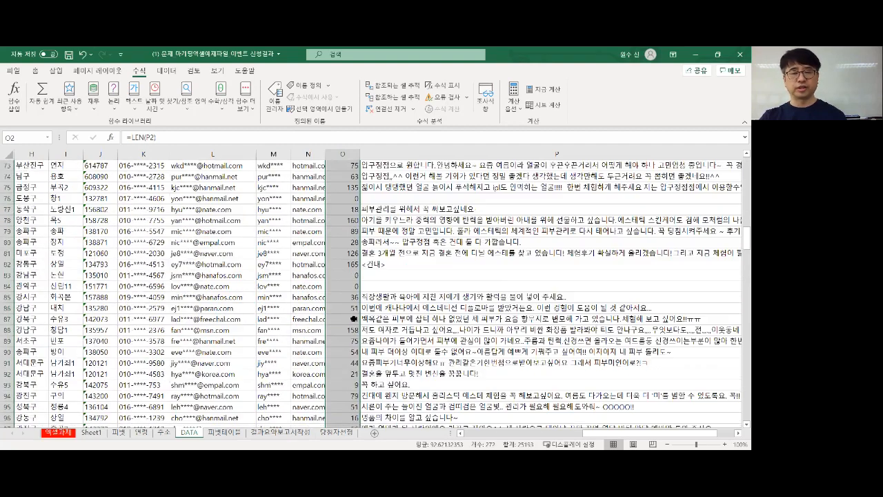
scroll(346, 330, "down", 20)
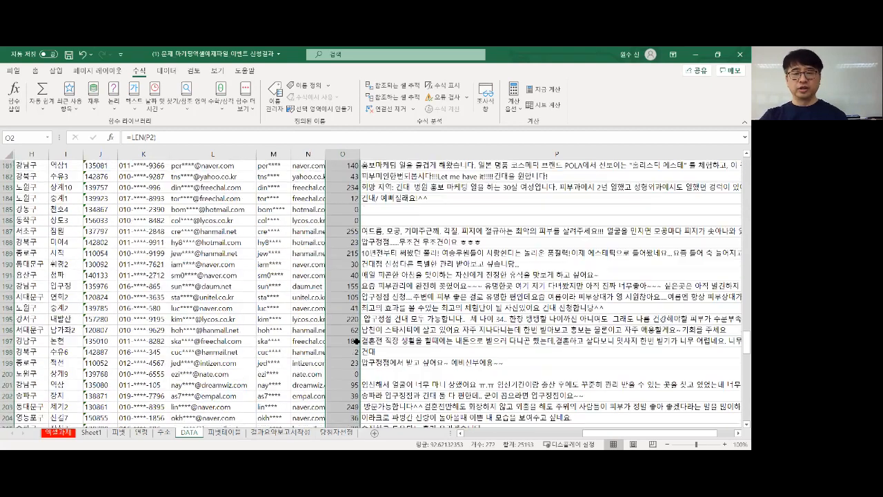
left_click(351, 232)
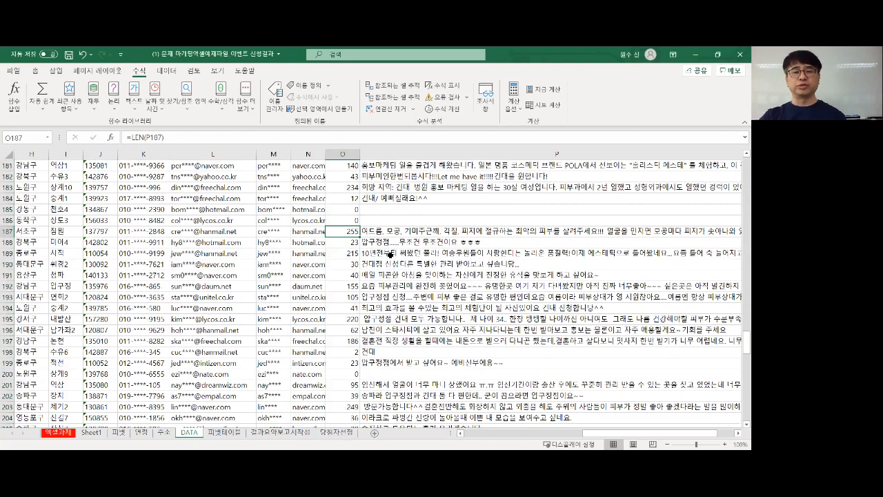
scroll(387, 266, "down", 20)
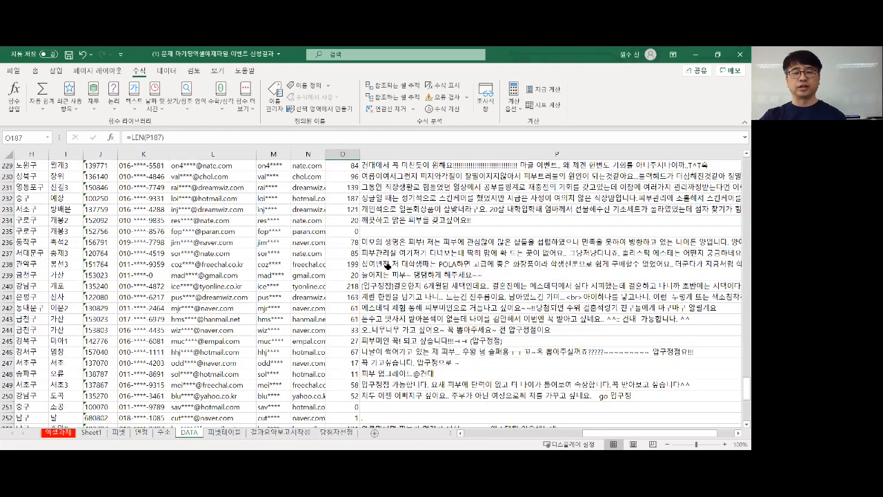
scroll(387, 265, "up", 20)
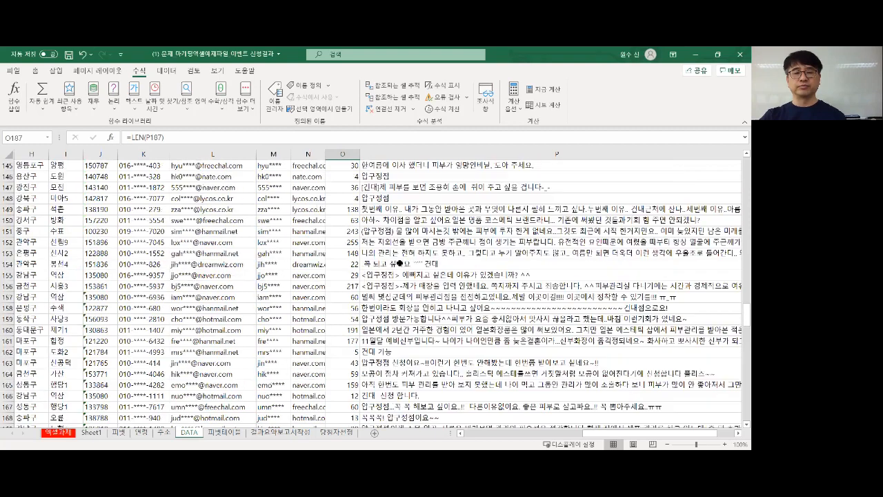
scroll(404, 256, "up", 16)
left_click(343, 174)
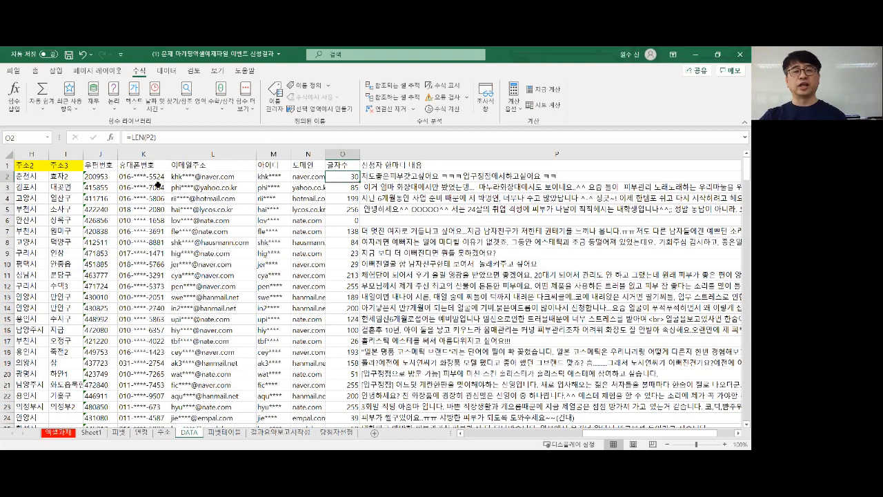
Sort the DATA table by 글자수 cell values in descending order, and check the order of the comments
left_click(36, 72)
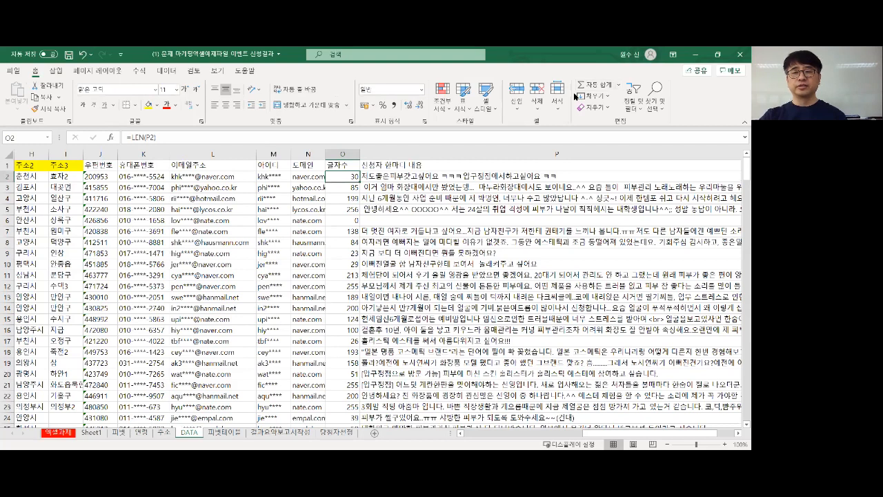
left_click(166, 71)
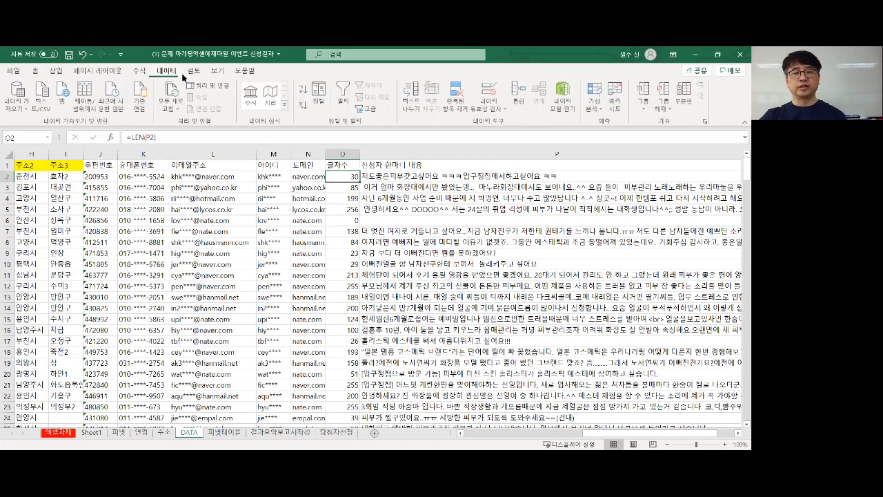
left_click(320, 100)
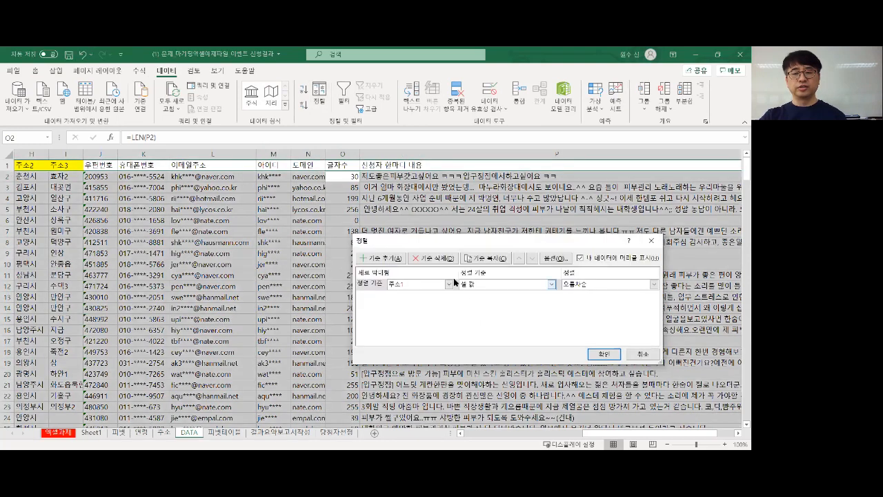
left_click(449, 285)
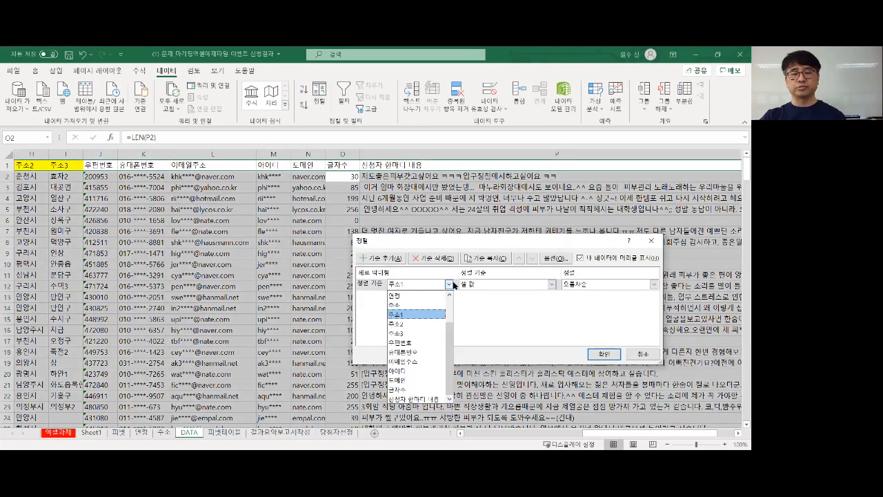
left_click_drag(451, 342, 455, 381)
left_click(431, 391)
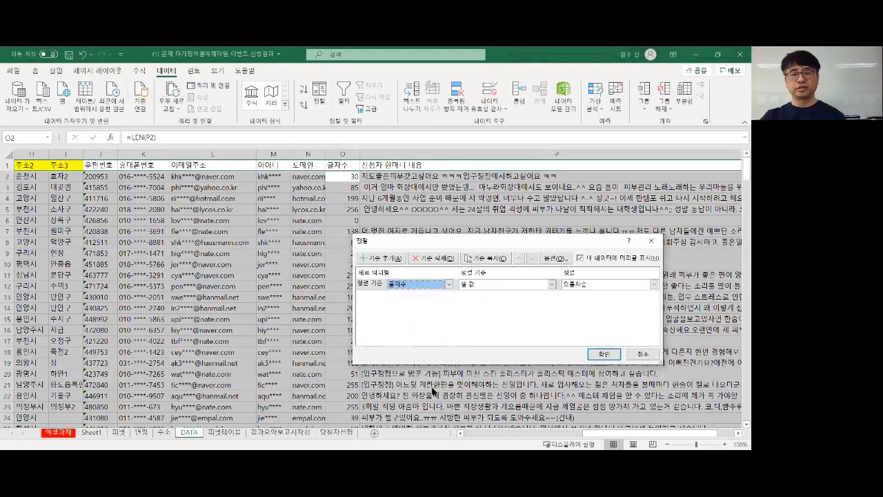
left_click(654, 286)
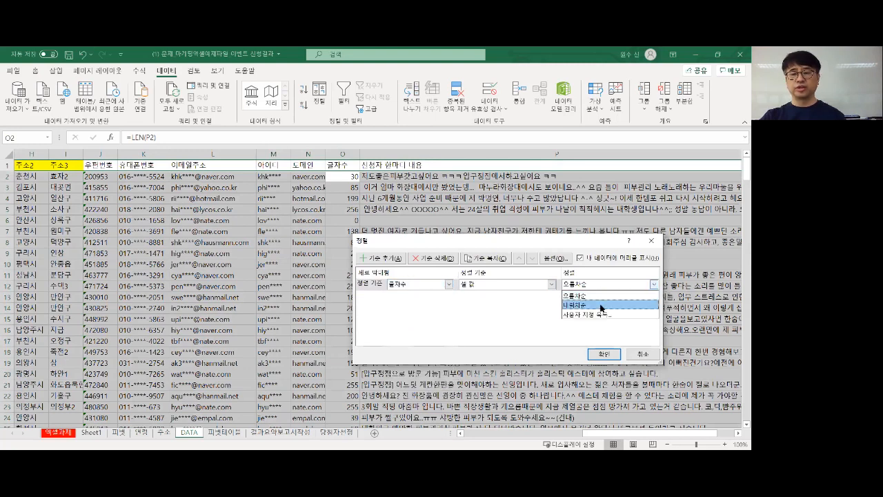
left_click(605, 301)
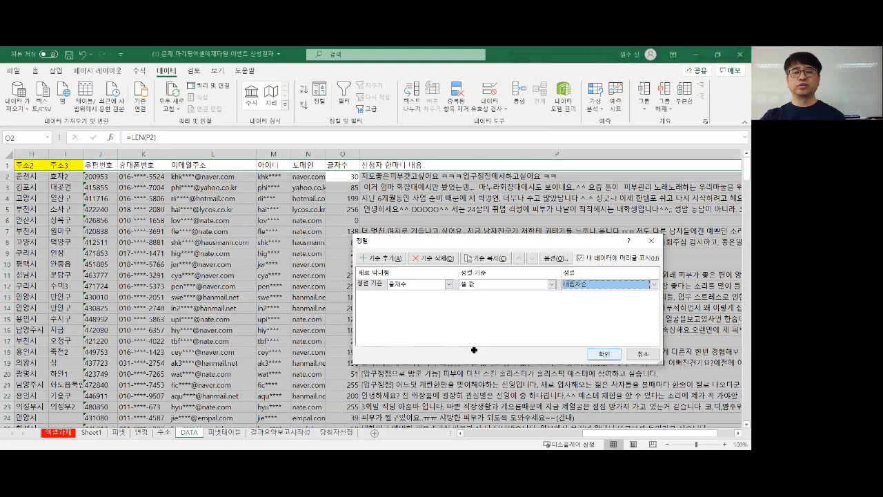
left_click(604, 354)
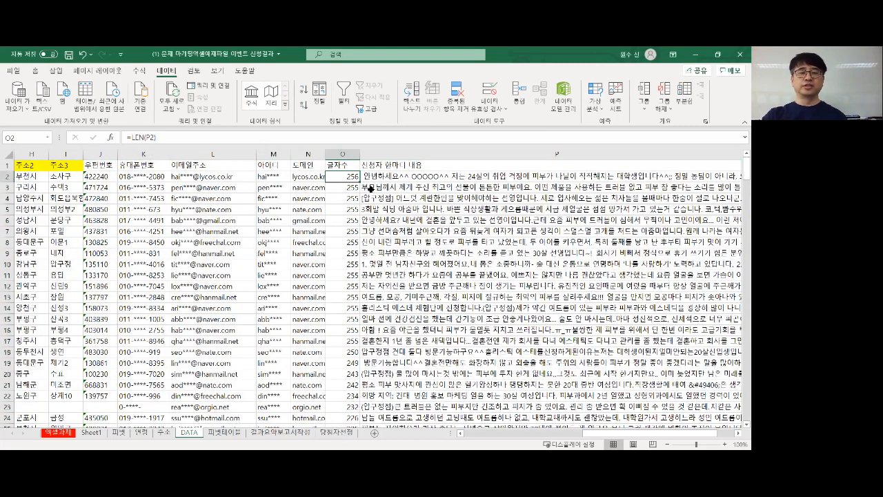
scroll(378, 232, "down", 2)
scroll(371, 232, "down", 18)
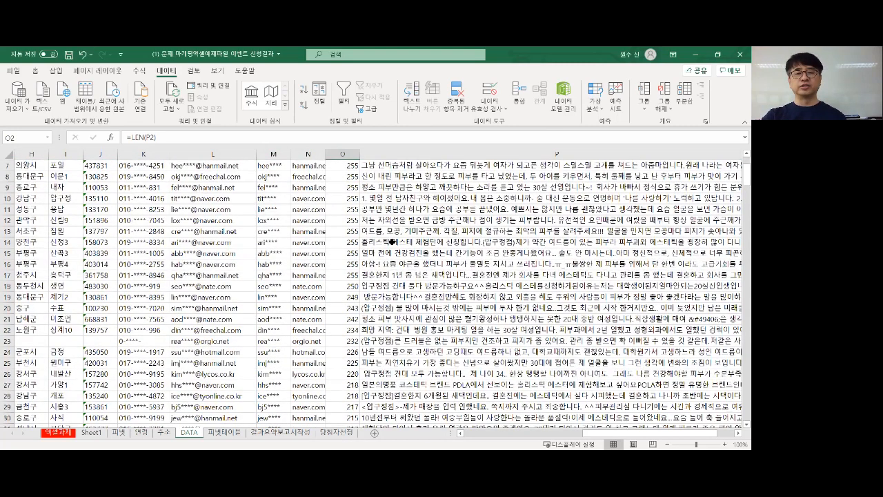
scroll(391, 249, "down", 12)
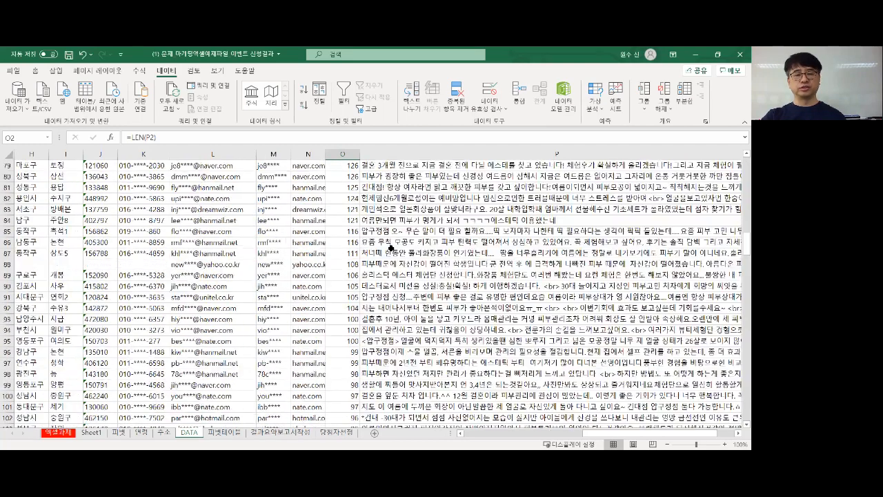
scroll(398, 232, "up", 20)
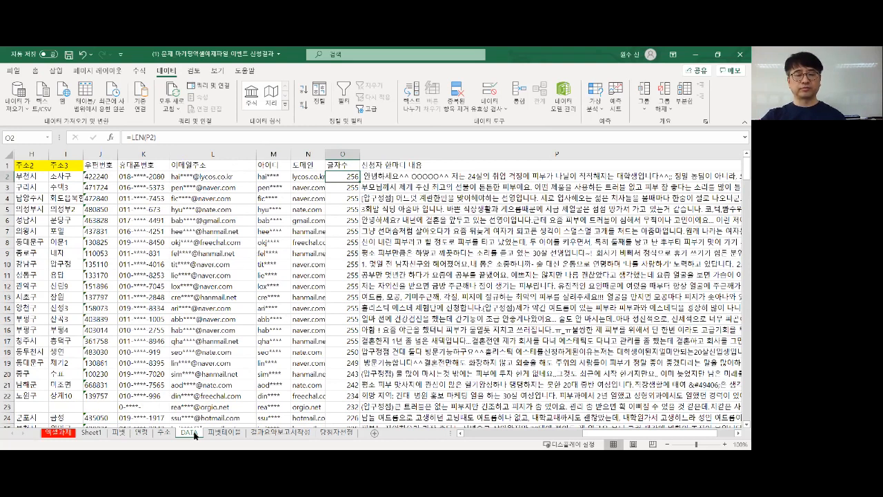
Duplicate the 주소 pivot sheet within the workbook and place the copy between the 주소 and DATA sheets
left_click(164, 433)
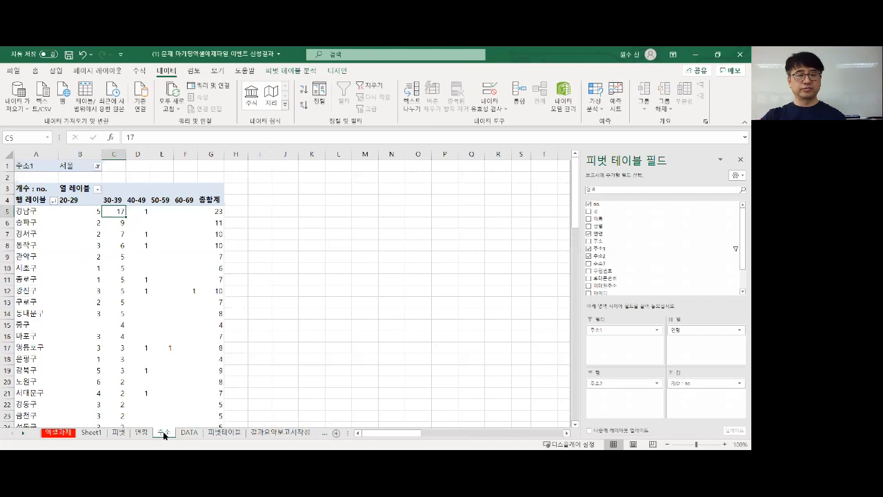
right_click(164, 433)
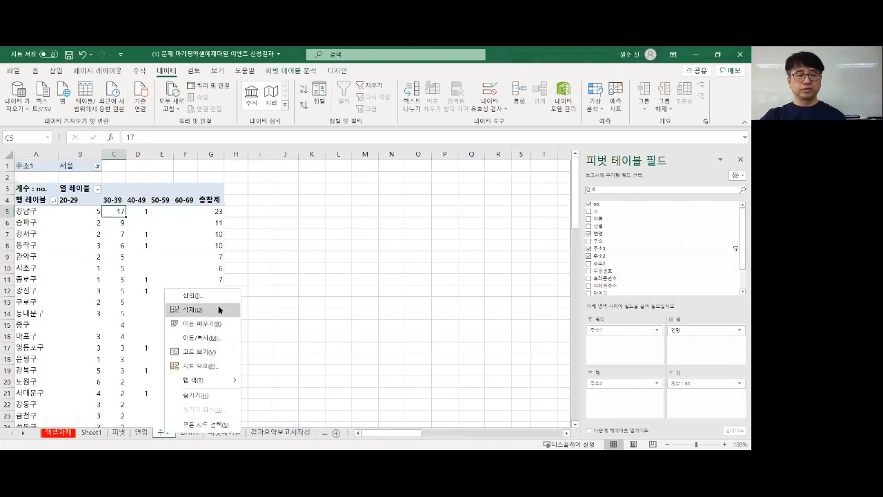
left_click(218, 338)
left_click(172, 385)
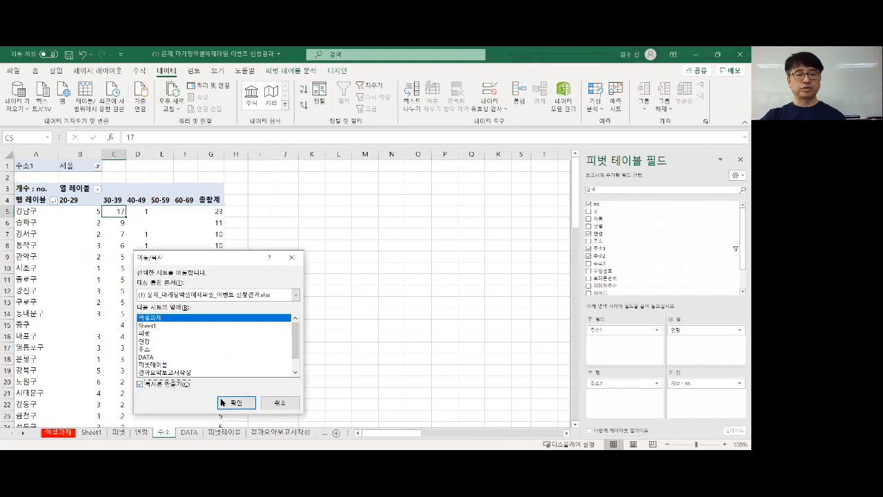
left_click(235, 403)
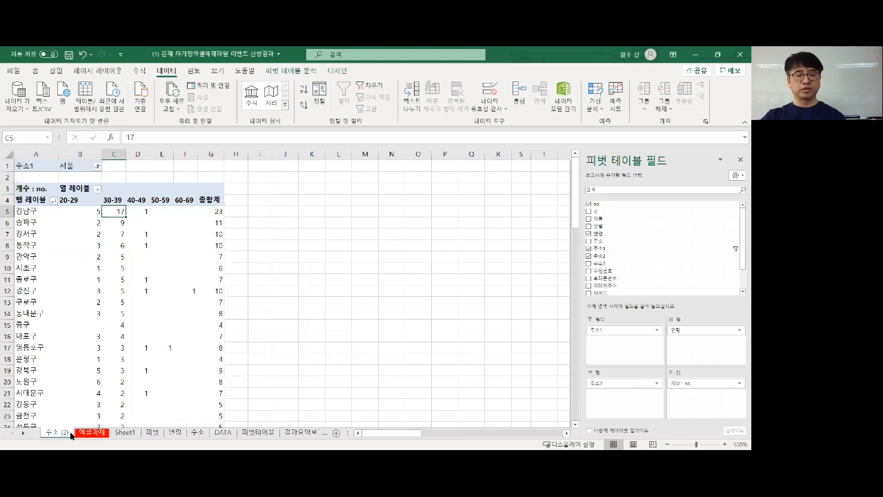
left_click_drag(157, 434, 190, 433)
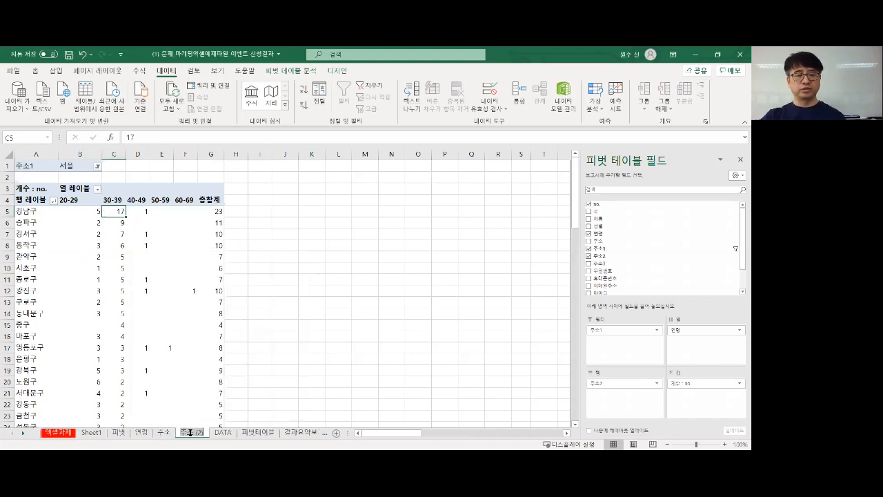
Rename the duplicated pivot sheet as 주관식
type("wrn")
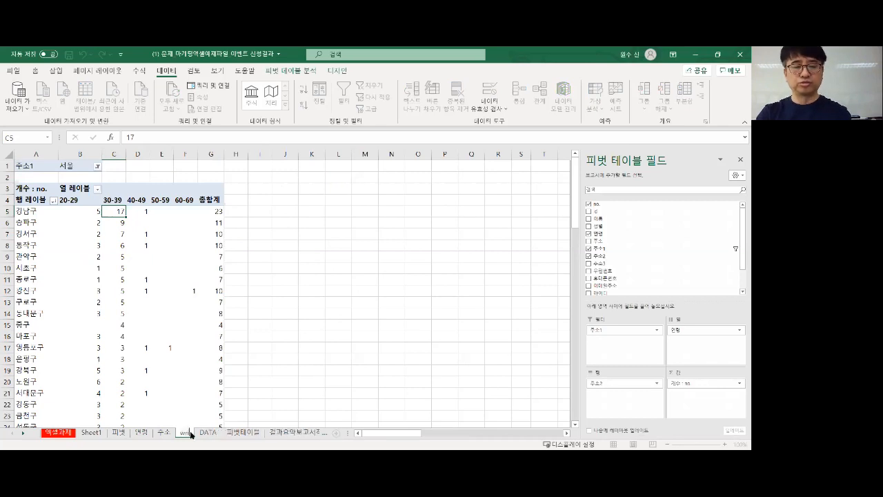
key("BackSpace")
key("BackSpace")
key("BackSpace")
type("주소")
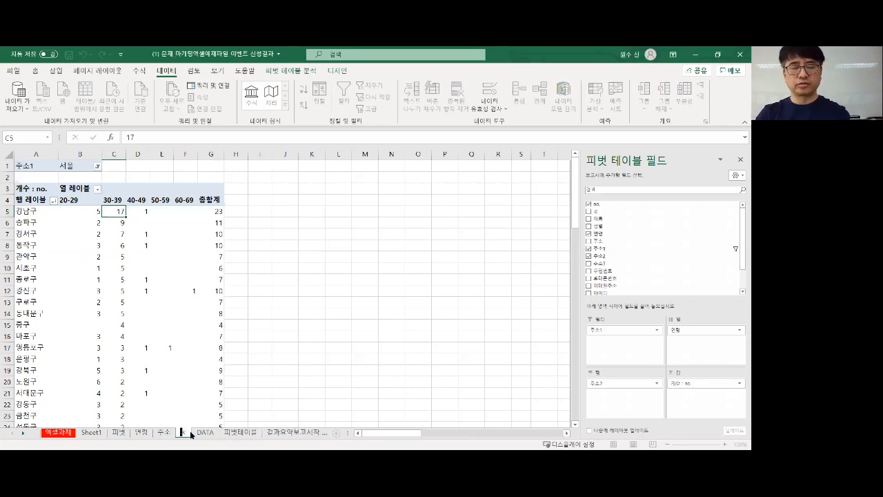
type("식")
key("Return")
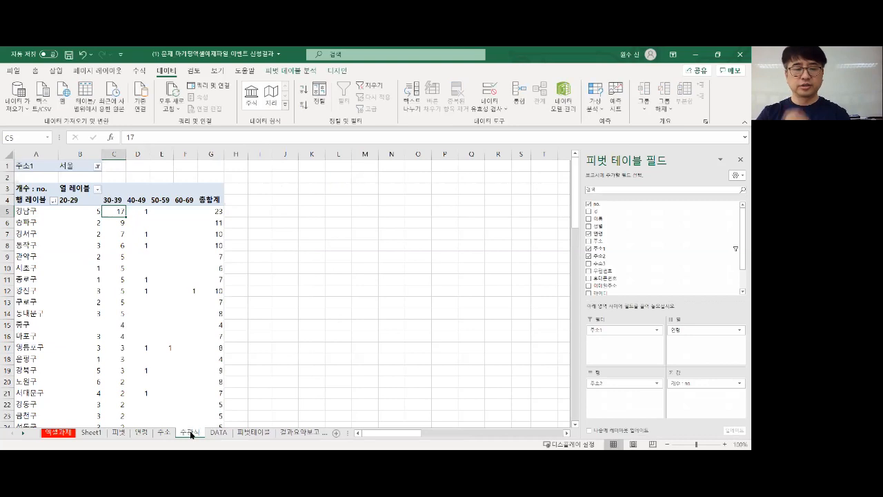
Remove the 주소2, 주소1 and 연령 fields from the 주관식 pivot table, leaving only the count of no
left_click_drag(612, 379, 528, 361)
left_click_drag(621, 330, 522, 308)
left_click_drag(673, 331, 490, 343)
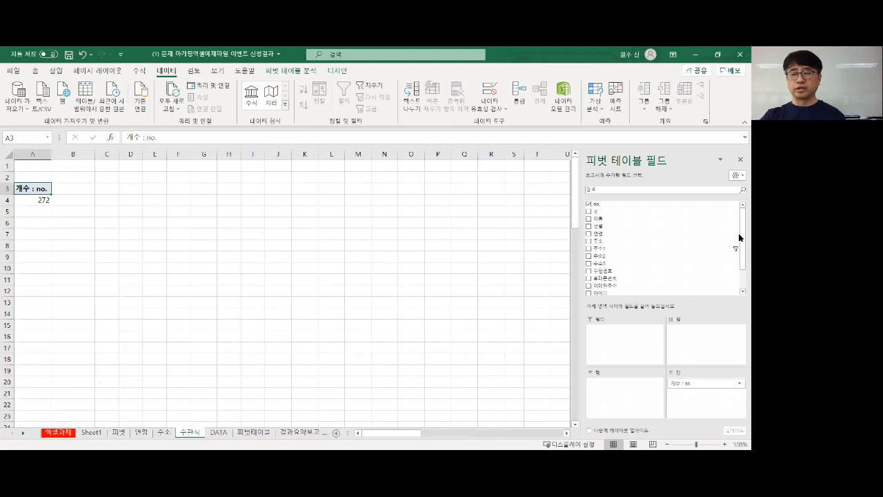
Check the available pivot fields against the 글자수 header in O1 of the DATA sheet, and return to the 주관식 sheet
left_click_drag(738, 236, 738, 269)
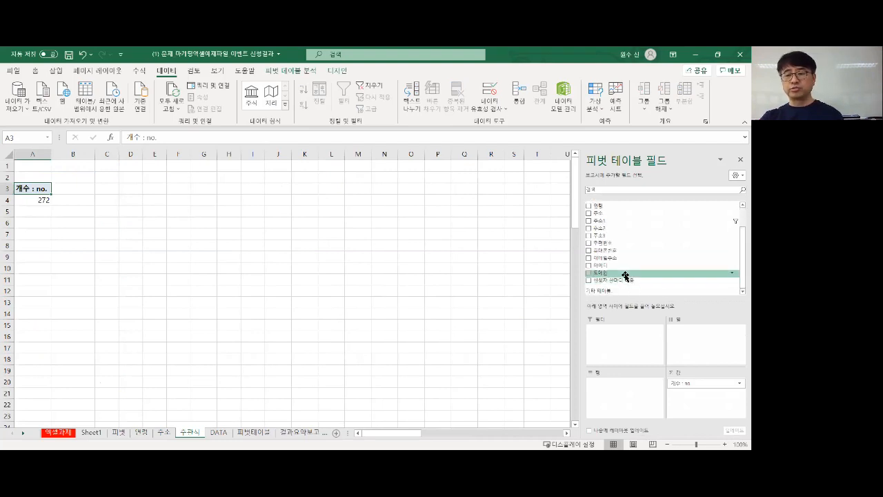
left_click(218, 432)
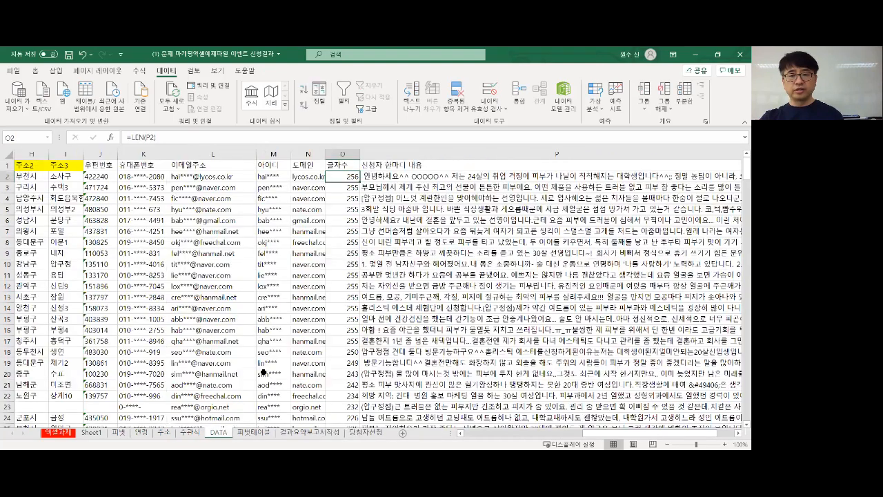
left_click(341, 167)
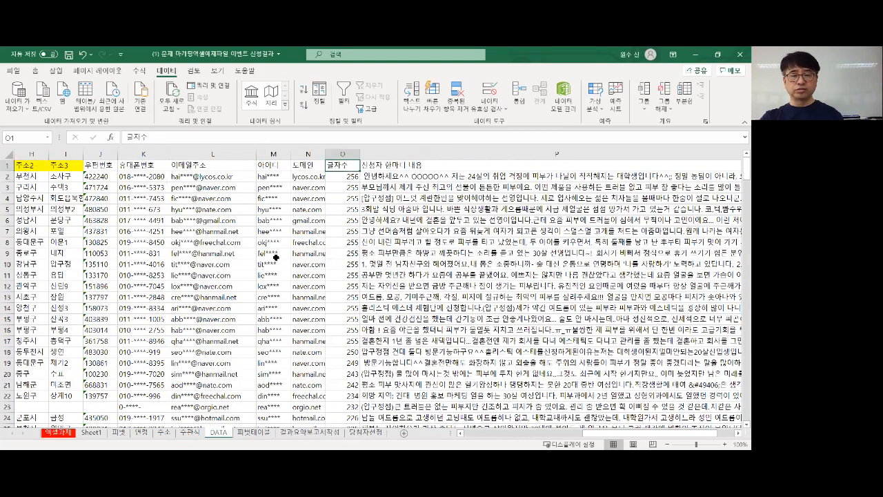
left_click(189, 432)
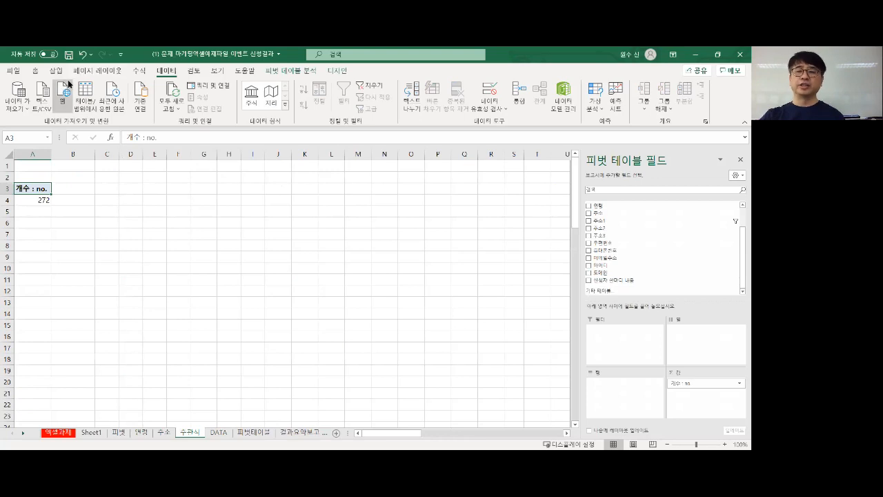
Save the workbook and refresh the pivot table on the 주관식 sheet
left_click(68, 54)
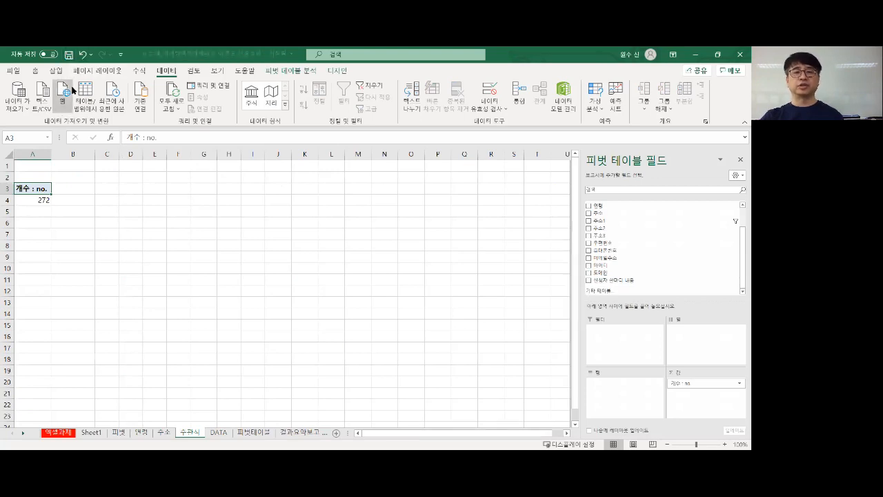
right_click(41, 201)
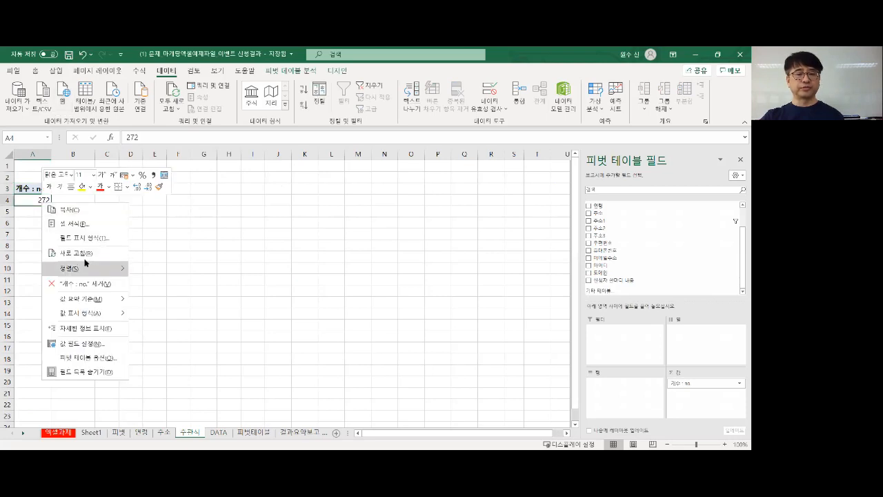
left_click(86, 257)
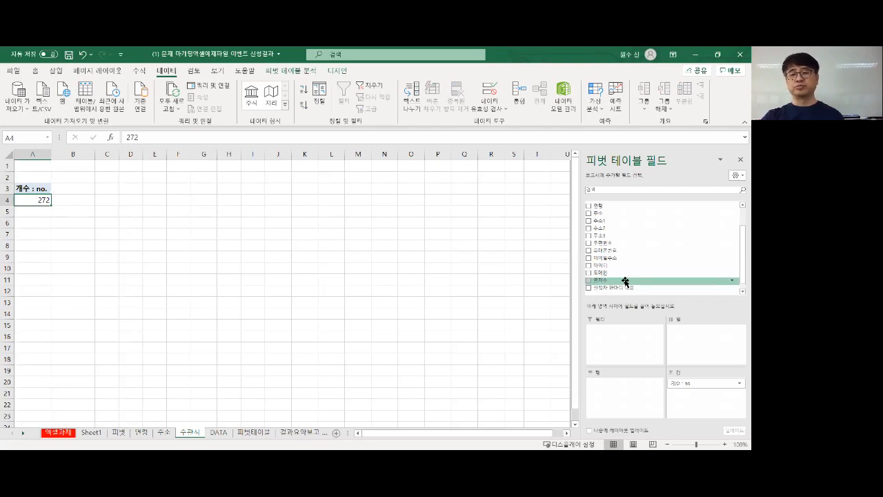
Lay out the 주관식 pivot table with 연령 as columns and 글자수 as rows
left_click_drag(605, 203, 605, 386)
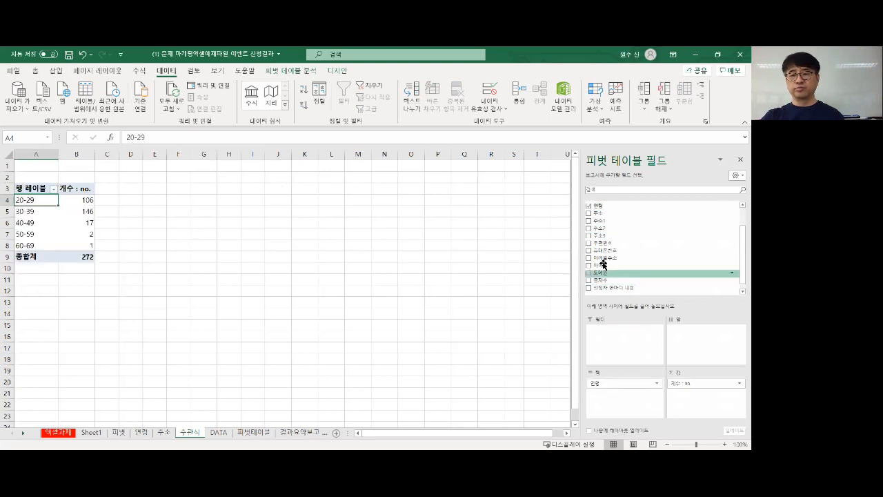
left_click_drag(615, 384, 694, 338)
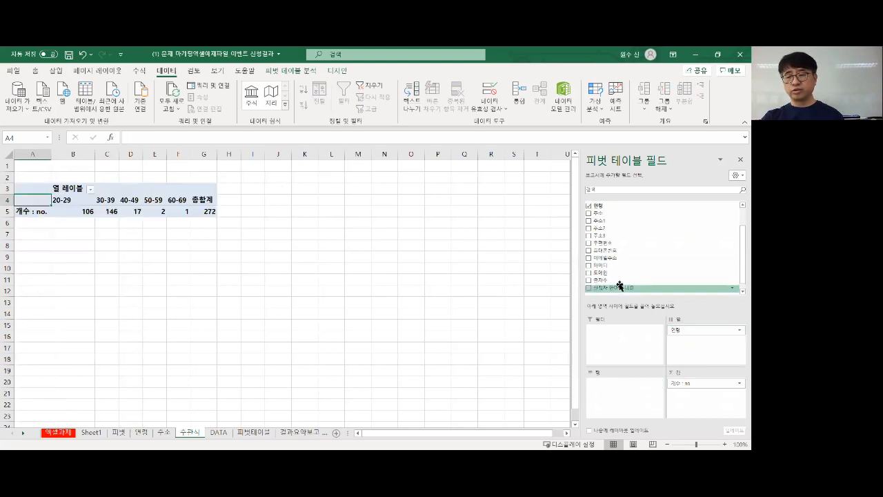
left_click_drag(615, 286, 605, 385)
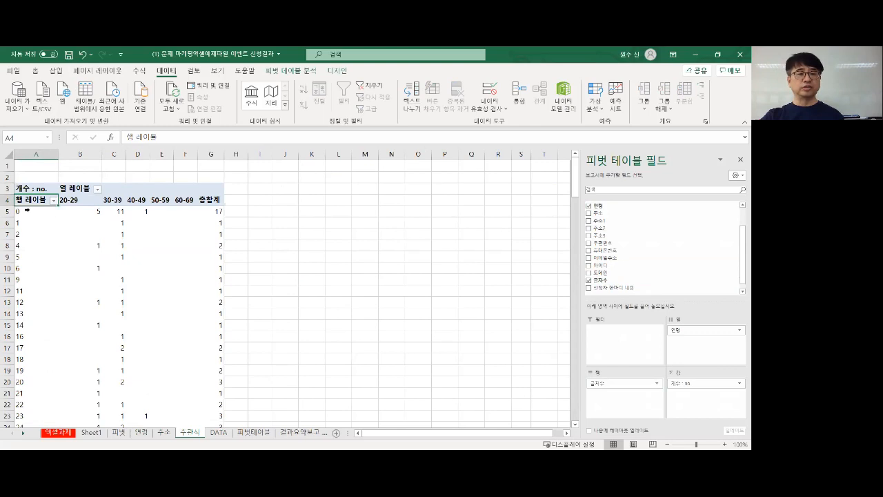
Look through the 글자수 row labels and group them in intervals of 50
key("Down")
scroll(59, 229, "down", 10)
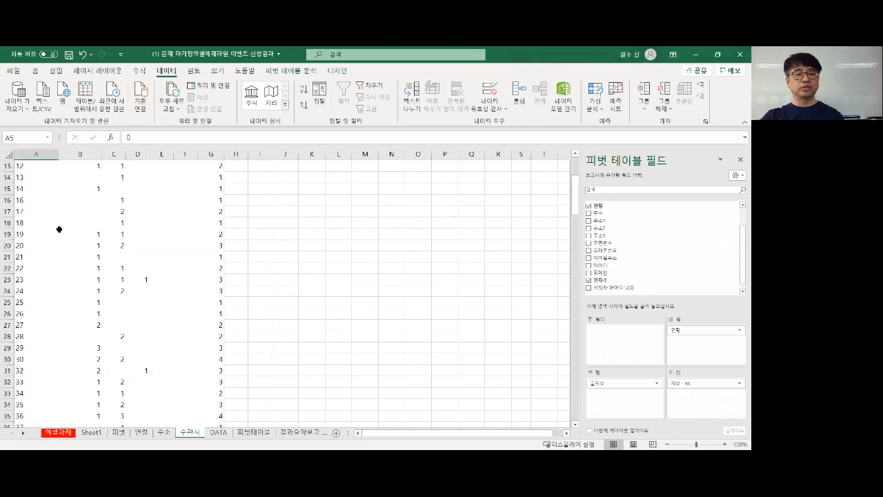
scroll(59, 230, "up", 10)
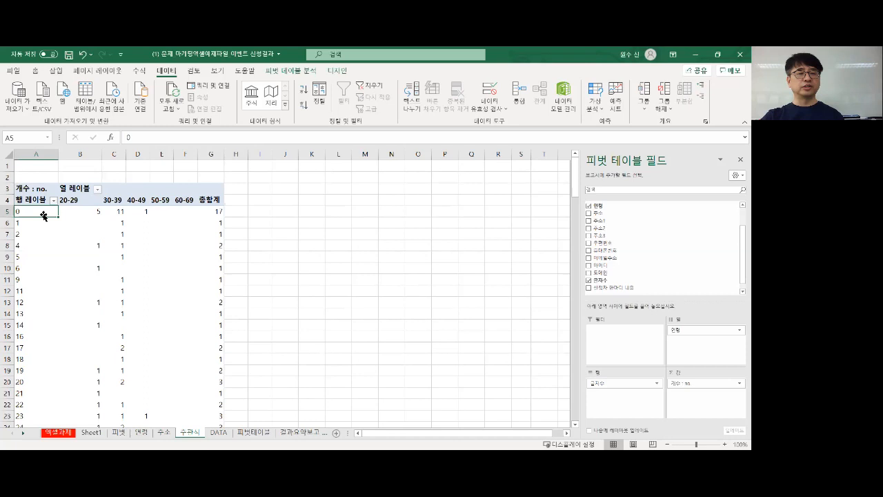
scroll(42, 276, "down", 20)
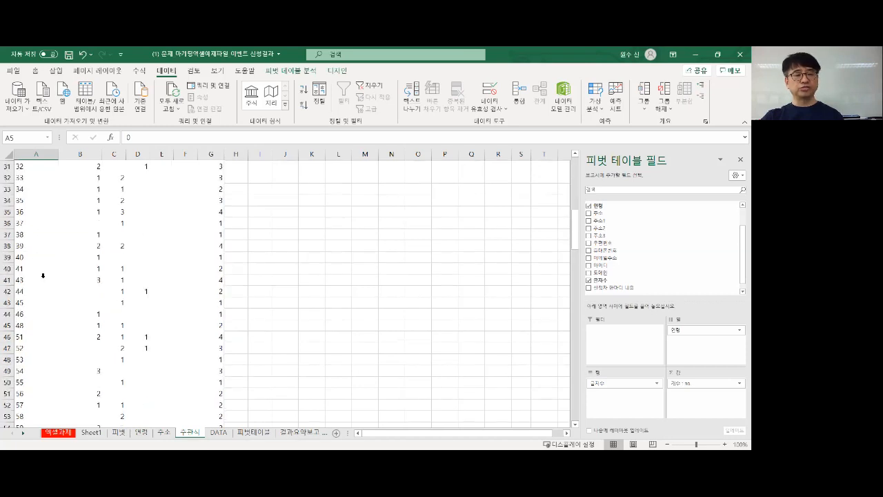
scroll(56, 249, "up", 20)
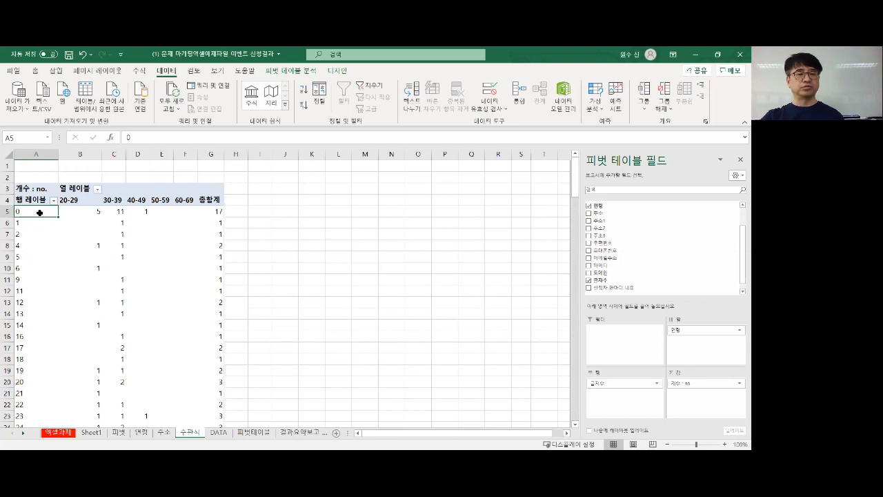
right_click(36, 216)
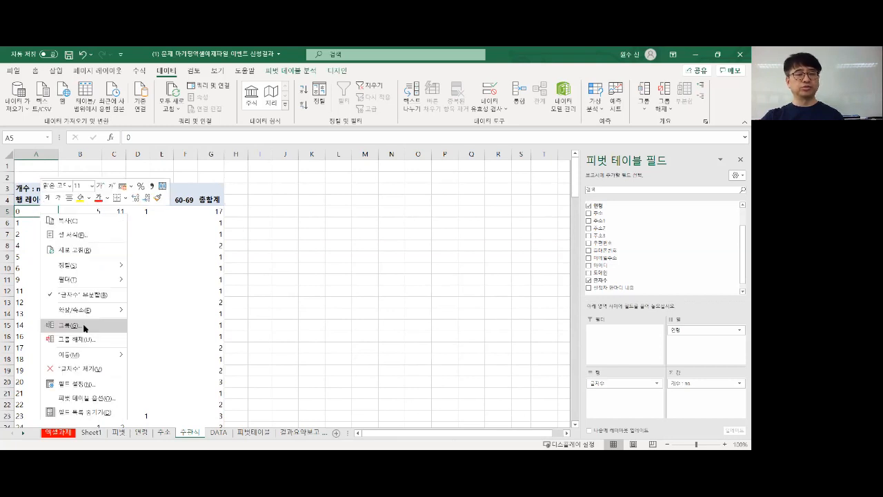
left_click(94, 322)
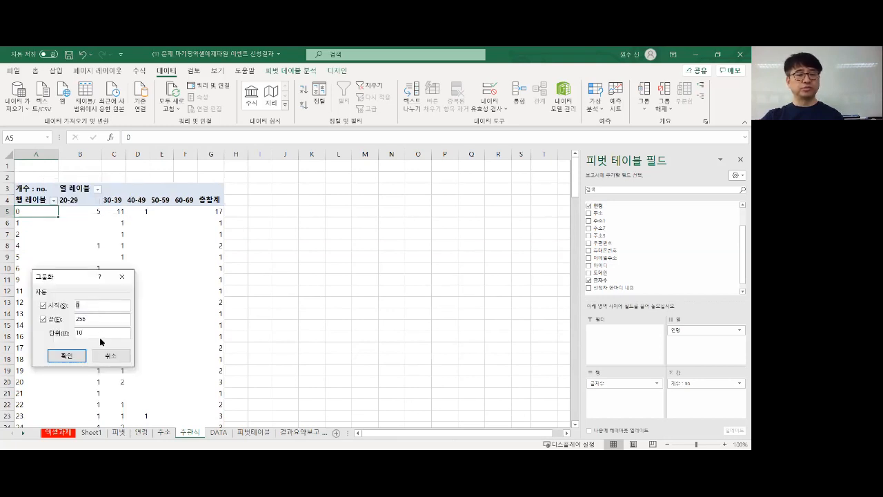
left_click(68, 331)
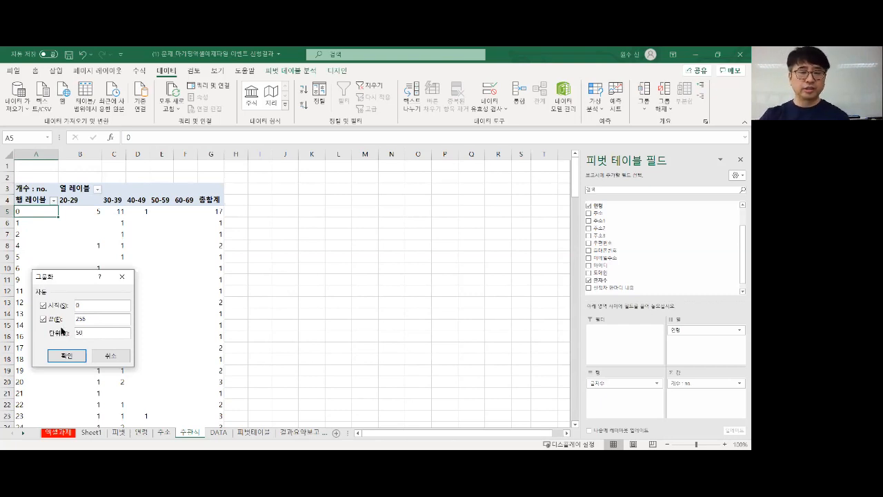
key("Return")
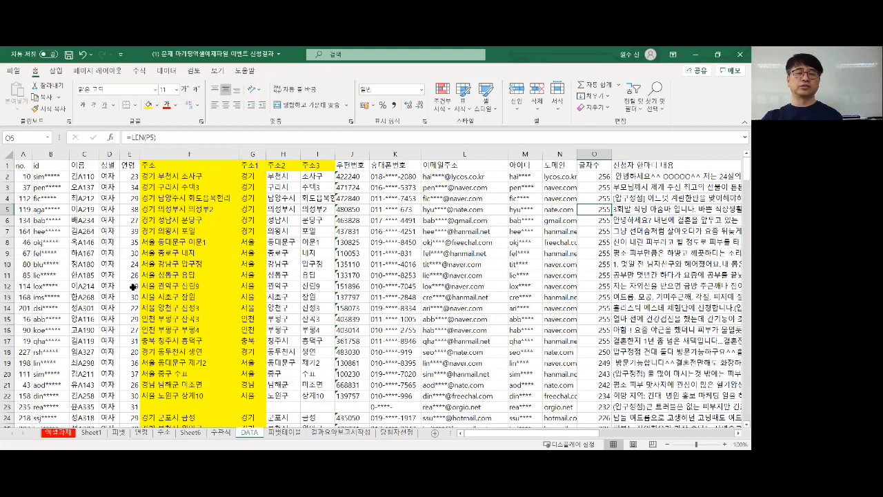
Select cell C7 in the 이름 column of the DATA sheet
left_click(96, 233)
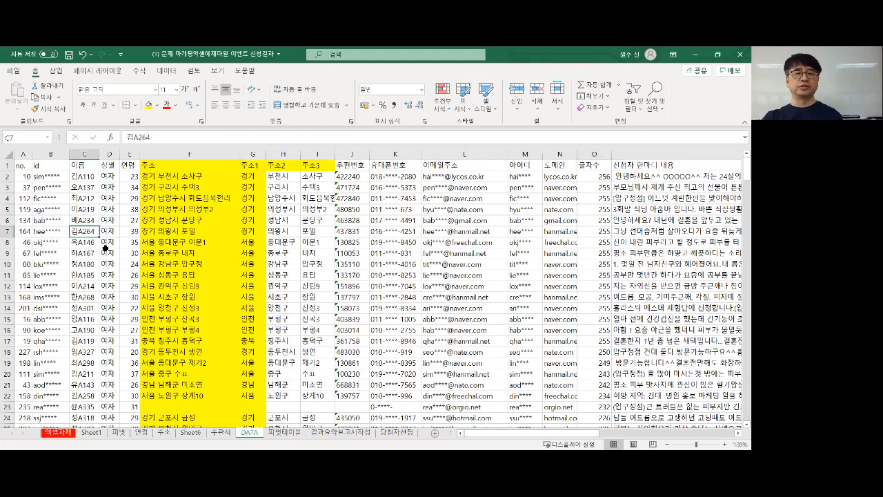